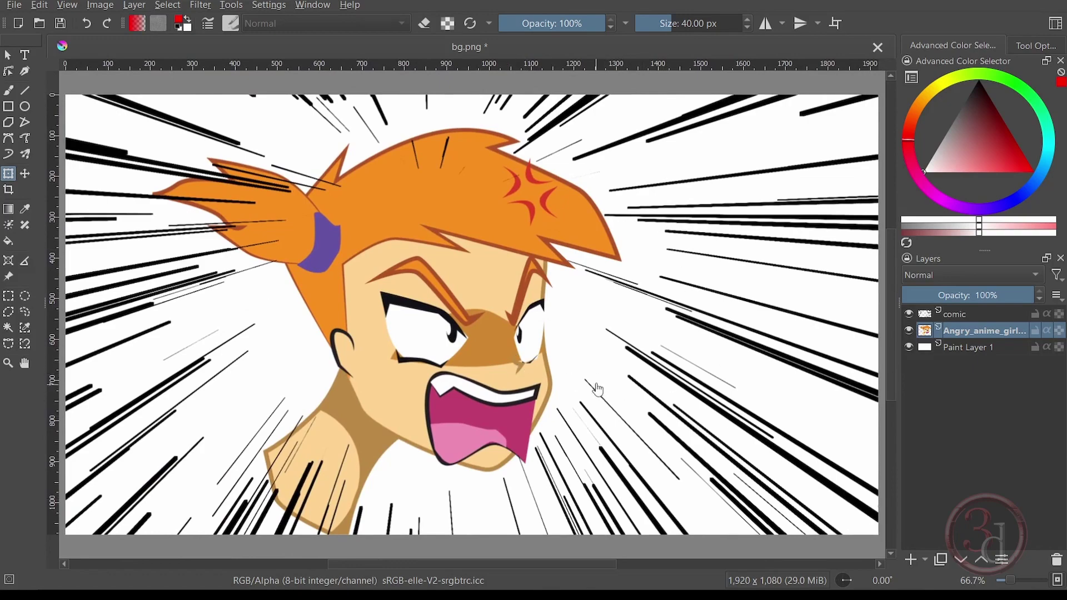
{"action": "scroll", "coordinate": [555, 374], "scroll_direction": "down", "scroll_amount": 1}
{"action": "scroll", "coordinate": [530, 327], "scroll_direction": "right", "scroll_amount": 1}
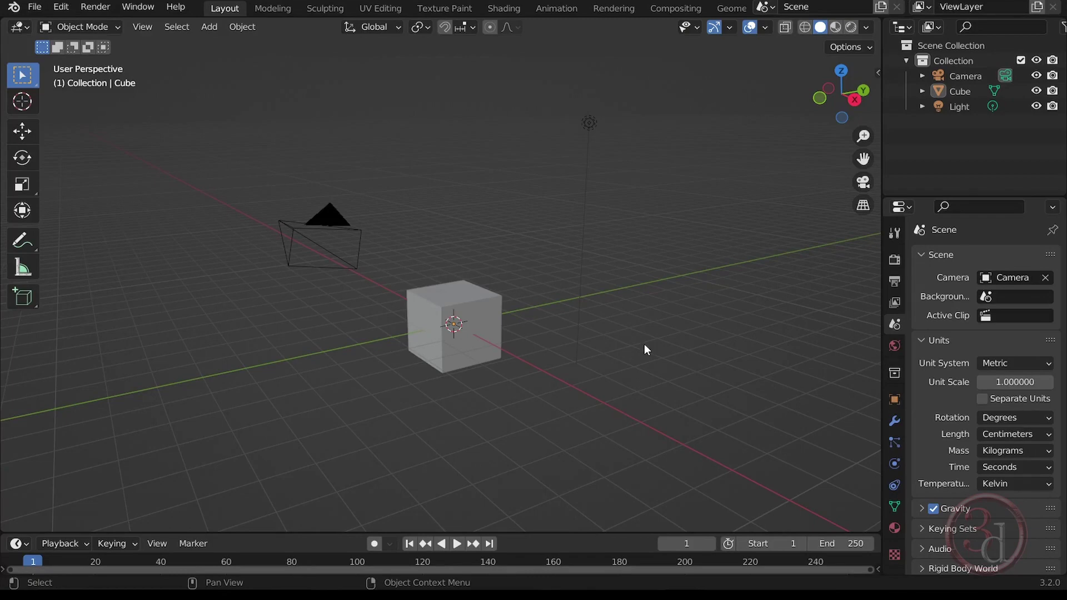
- Enlarge the timeline area, turn it into an Asset Browser, and display the Generators library
{"action": "middle_click_drag", "start_coordinate": [627, 321], "coordinate": [415, 345]}
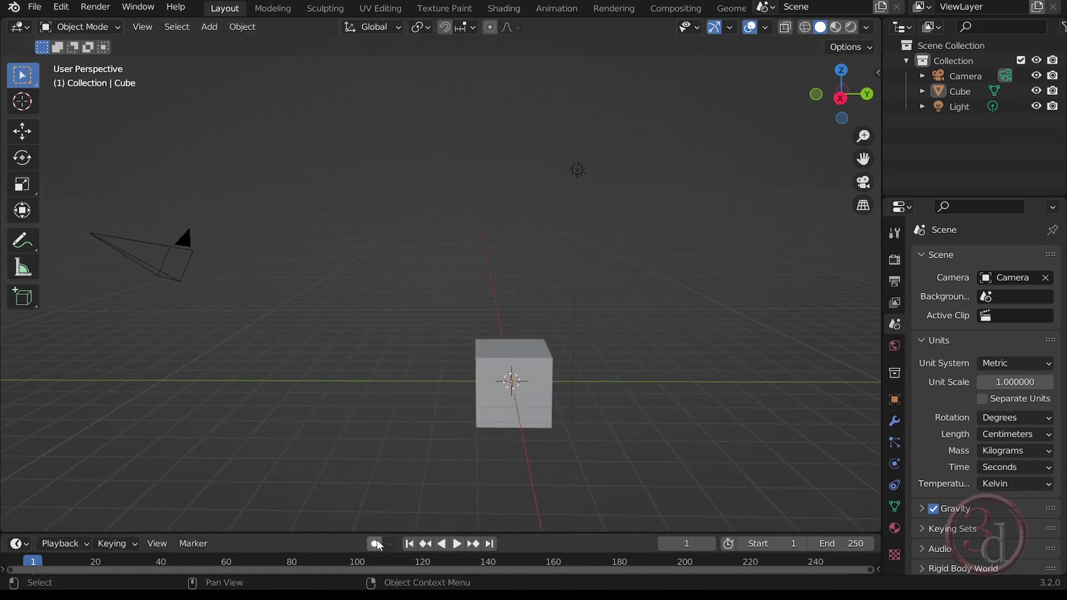
{"action": "left_click_drag", "start_coordinate": [399, 532], "coordinate": [389, 358]}
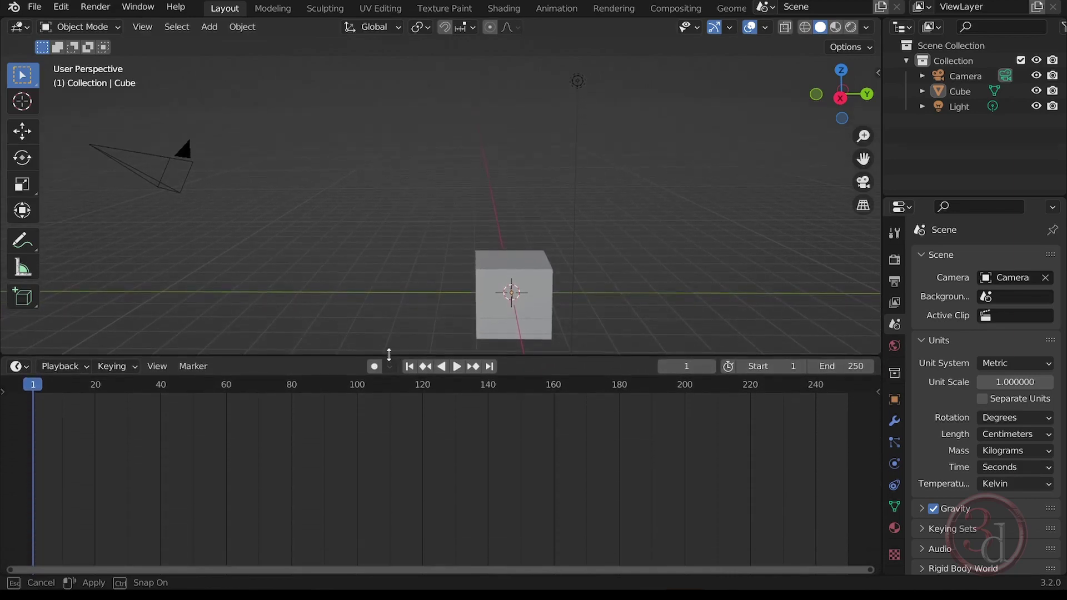
{"action": "left_click", "coordinate": [17, 366]}
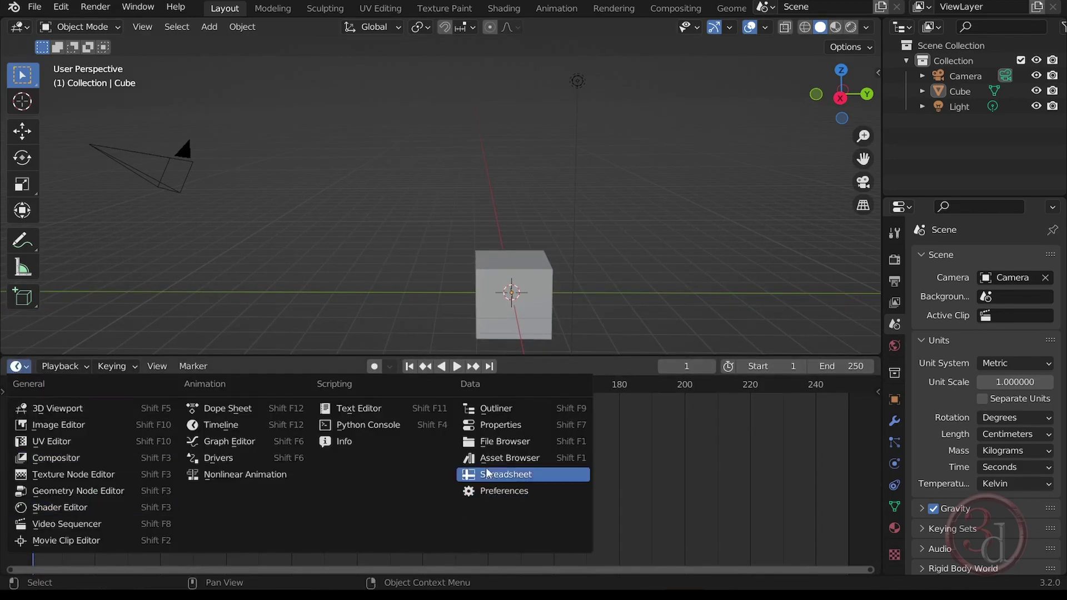
{"action": "left_click", "coordinate": [496, 455]}
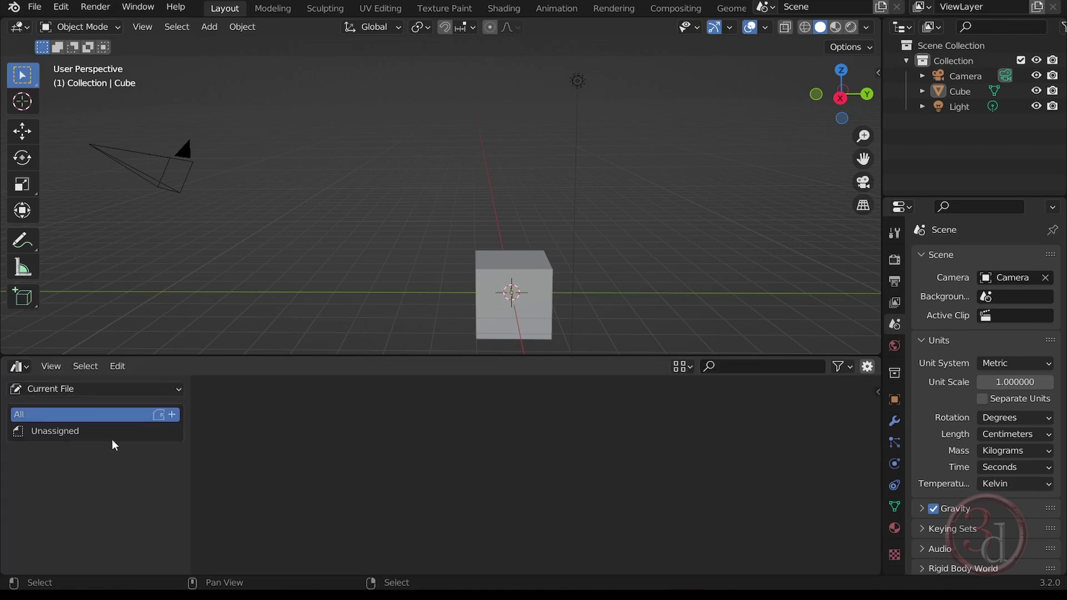
{"action": "left_click", "coordinate": [81, 389]}
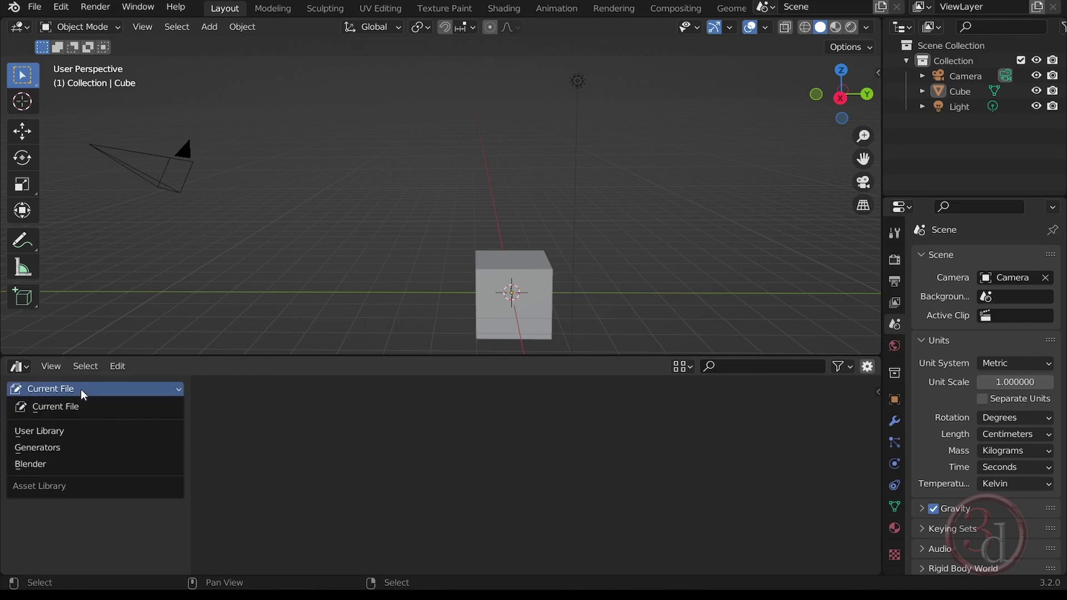
{"action": "left_click", "coordinate": [38, 447]}
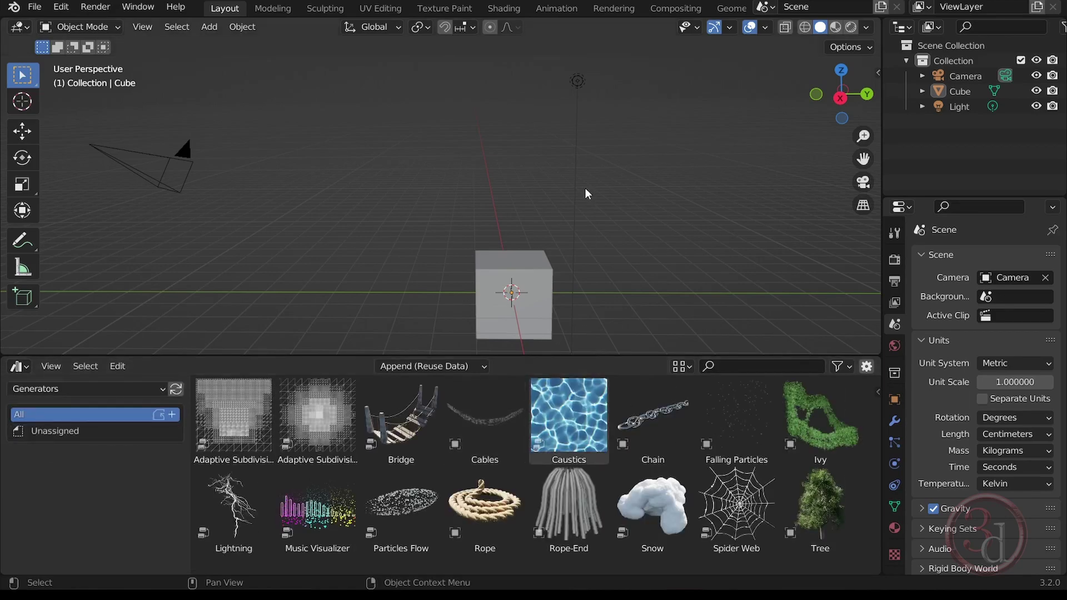
- Try to add the Particles Flow asset to the scene, and open the blend file that contains it
{"action": "left_click", "coordinate": [400, 503]}
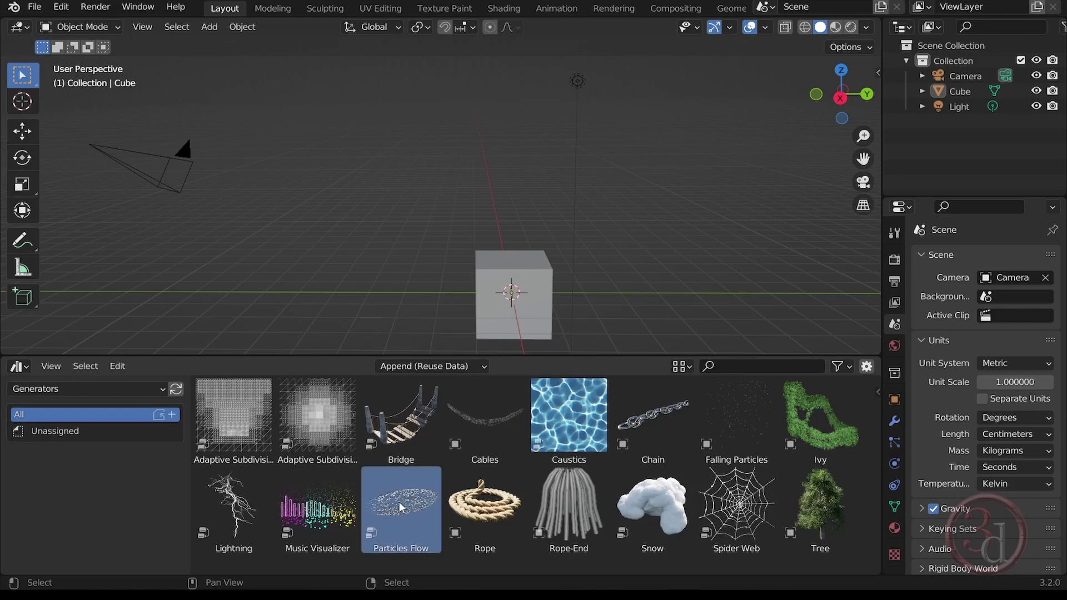
{"action": "left_click_drag", "start_coordinate": [399, 502], "coordinate": [410, 303]}
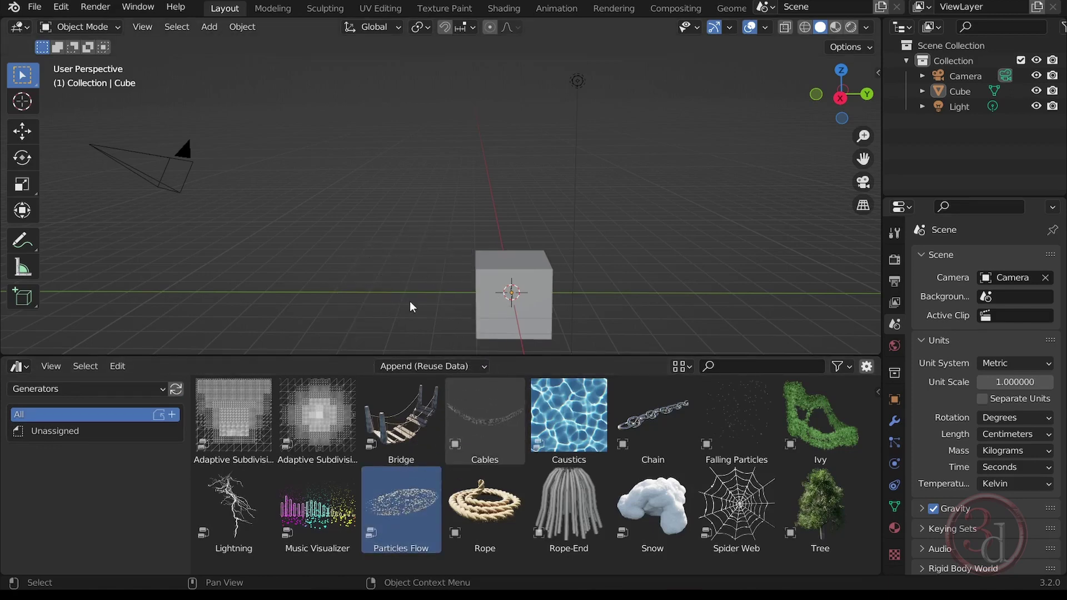
{"action": "left_click_drag", "start_coordinate": [401, 527], "coordinate": [399, 498]}
{"action": "right_click", "coordinate": [398, 498]}
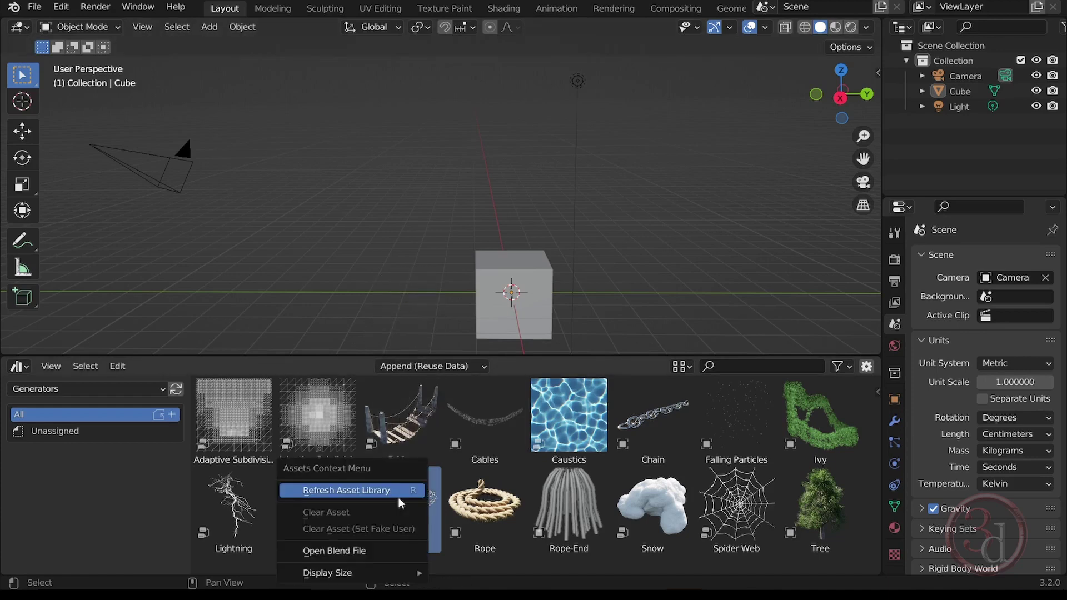
{"action": "left_click", "coordinate": [347, 551]}
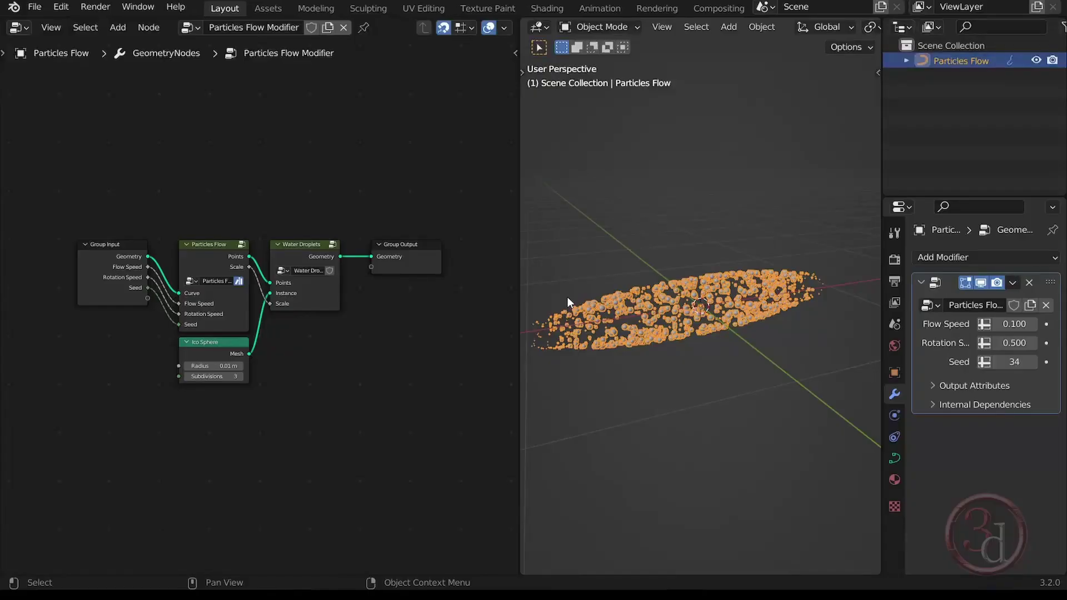
- Change the geometry node editor area to an Asset Browser showing the current file's assets
{"action": "left_click", "coordinate": [701, 189]}
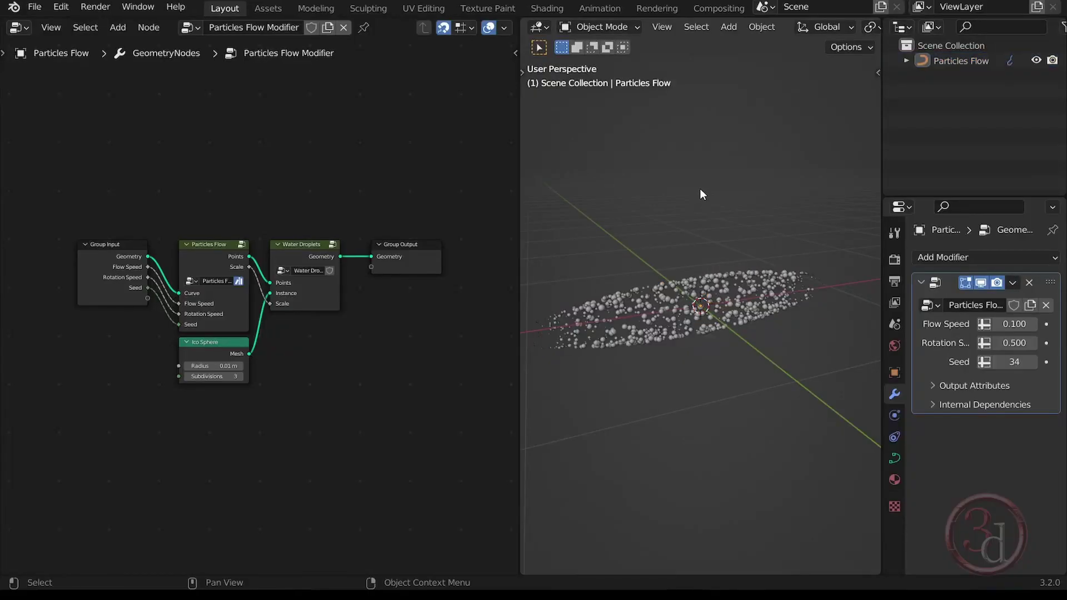
{"action": "left_click", "coordinate": [743, 282]}
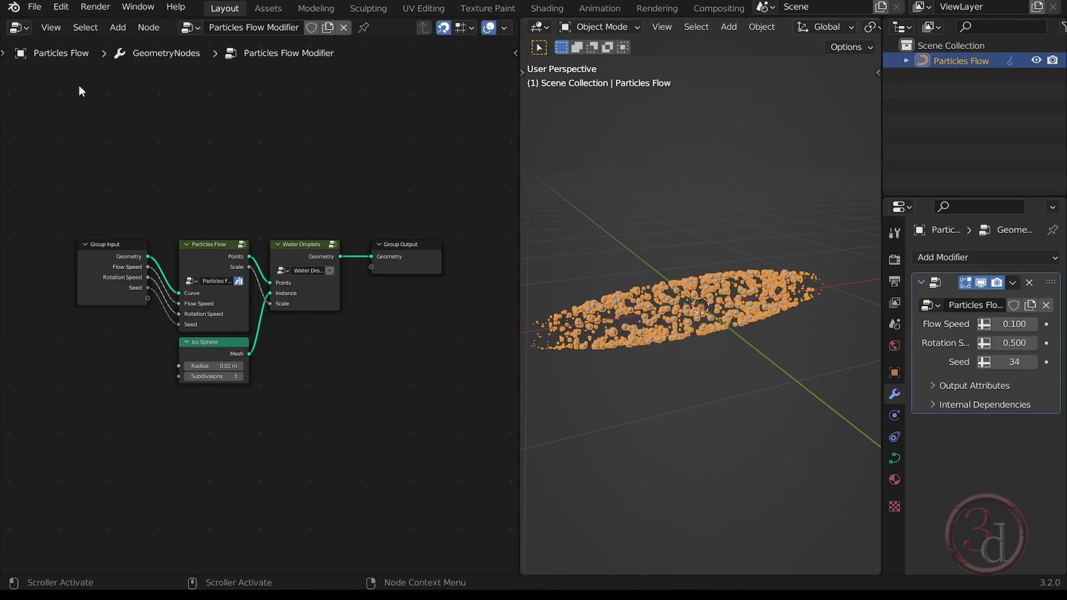
{"action": "left_click", "coordinate": [25, 29]}
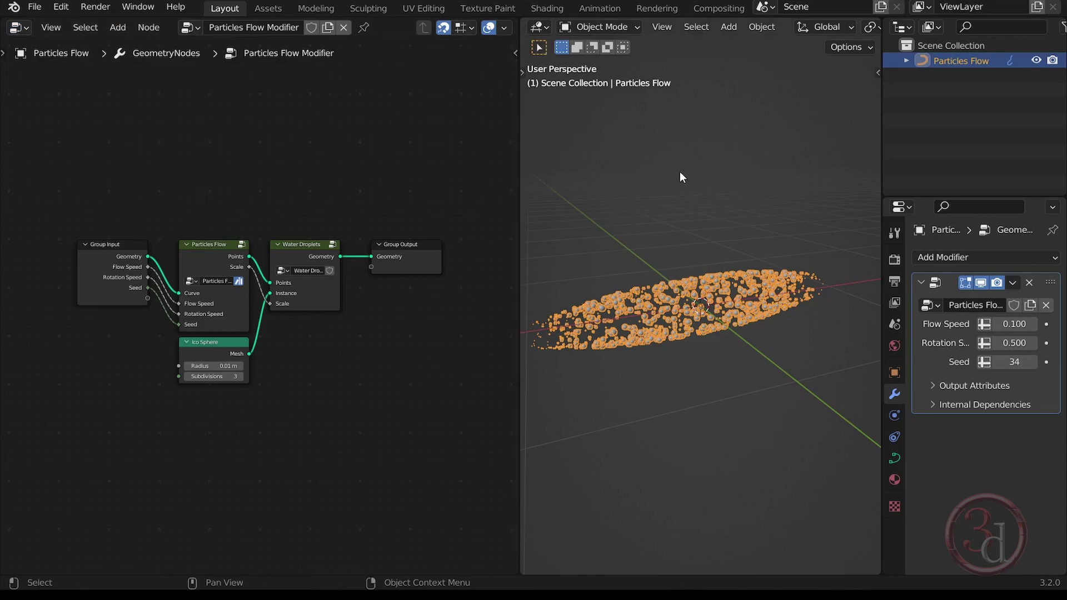
{"action": "left_click", "coordinate": [28, 30]}
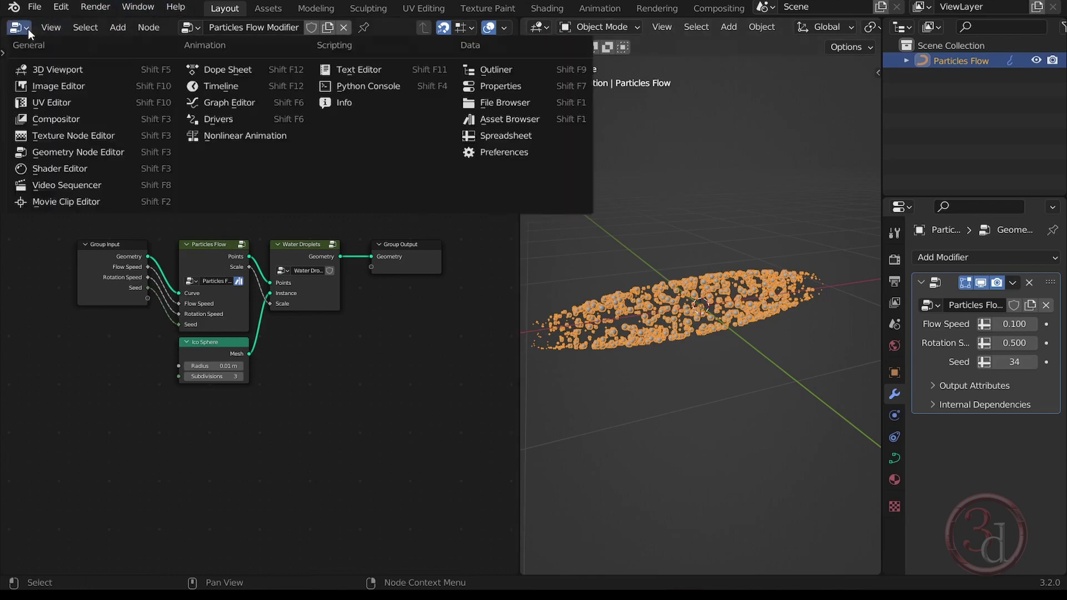
{"action": "left_click", "coordinate": [551, 121]}
- Clear the asset status of the Particles Flow node group in the current file
{"action": "left_click", "coordinate": [229, 79]}
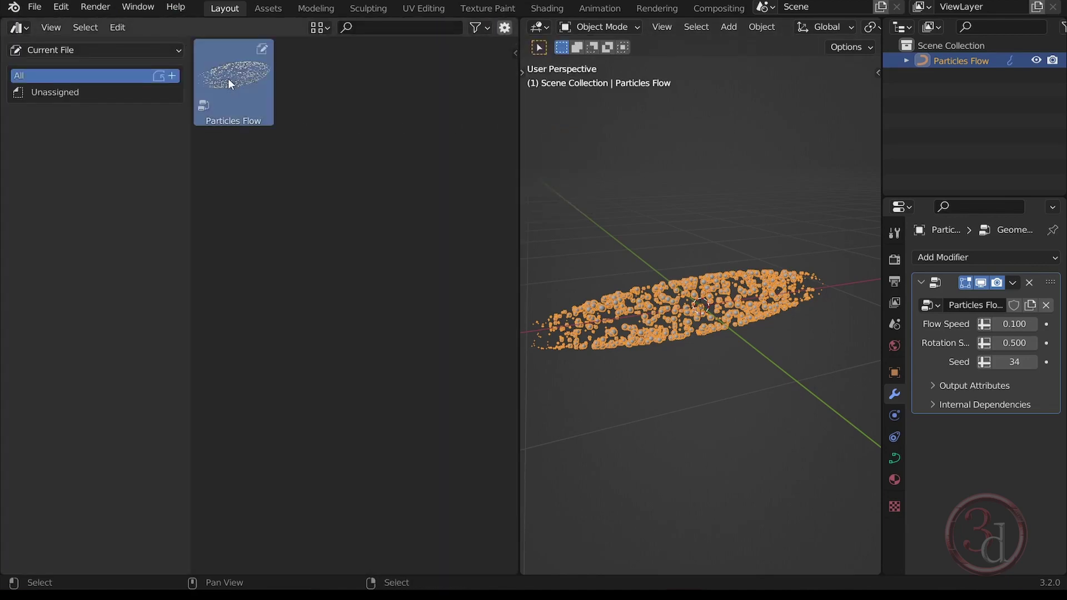
{"action": "right_click", "coordinate": [251, 79]}
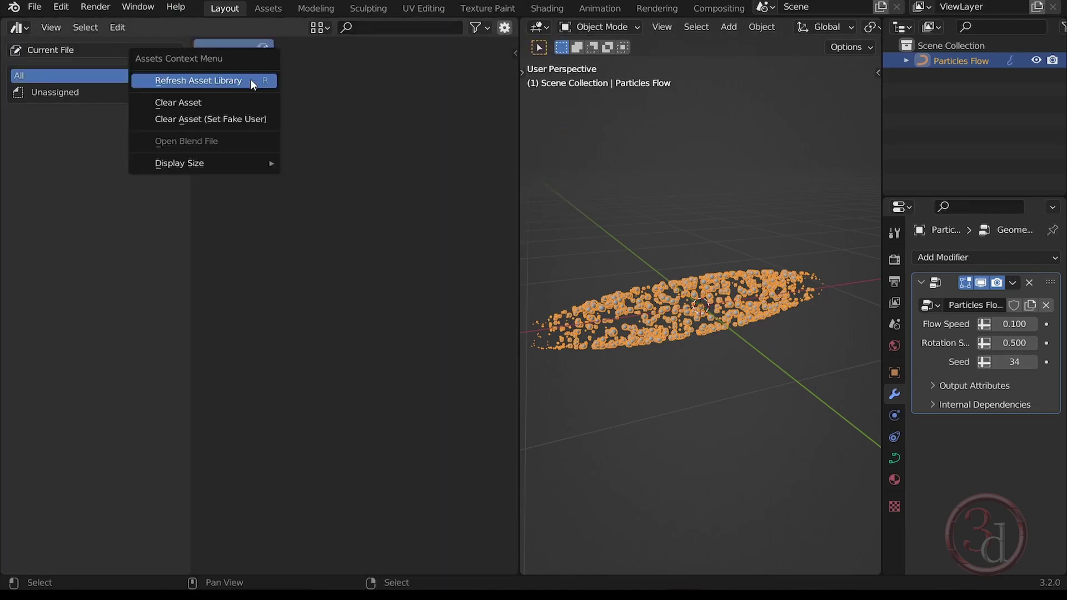
{"action": "left_click", "coordinate": [231, 104]}
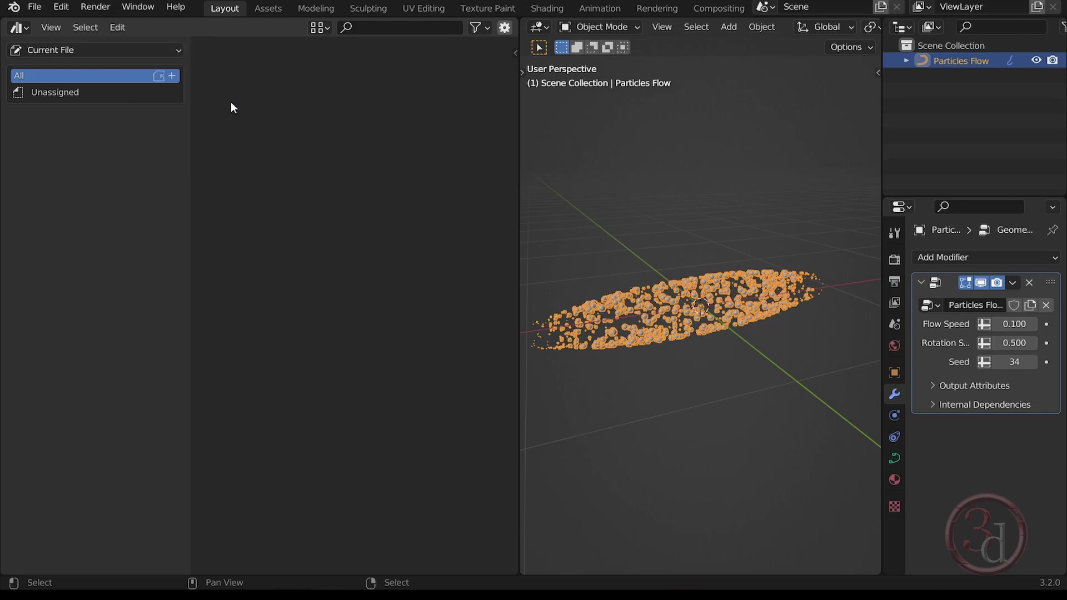
- Mark the Particles Flow object as an asset
{"action": "left_click", "coordinate": [722, 173]}
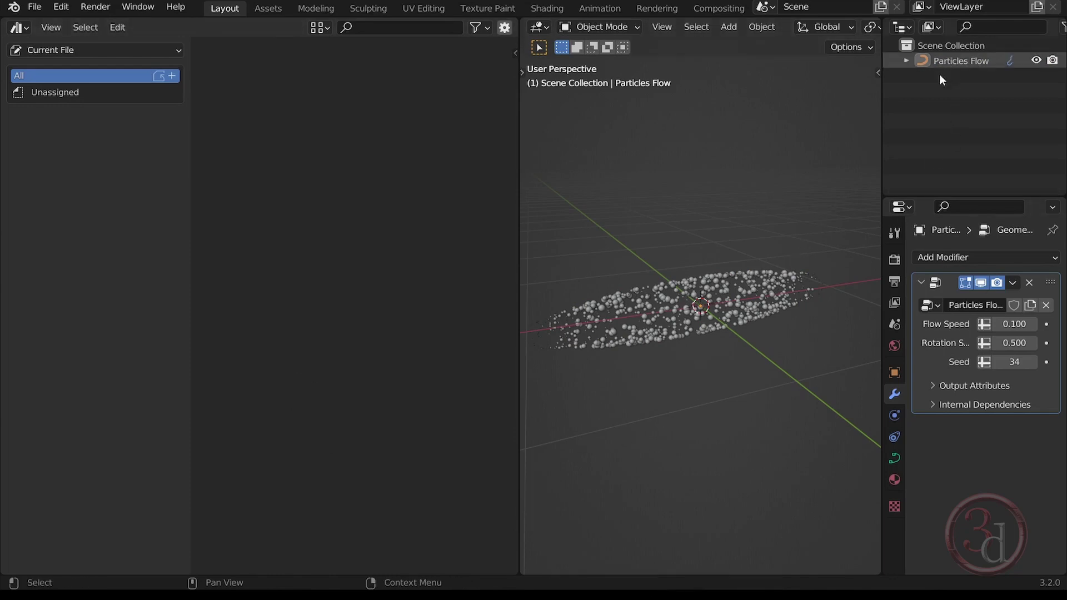
{"action": "left_click", "coordinate": [955, 62]}
{"action": "right_click", "coordinate": [959, 59]}
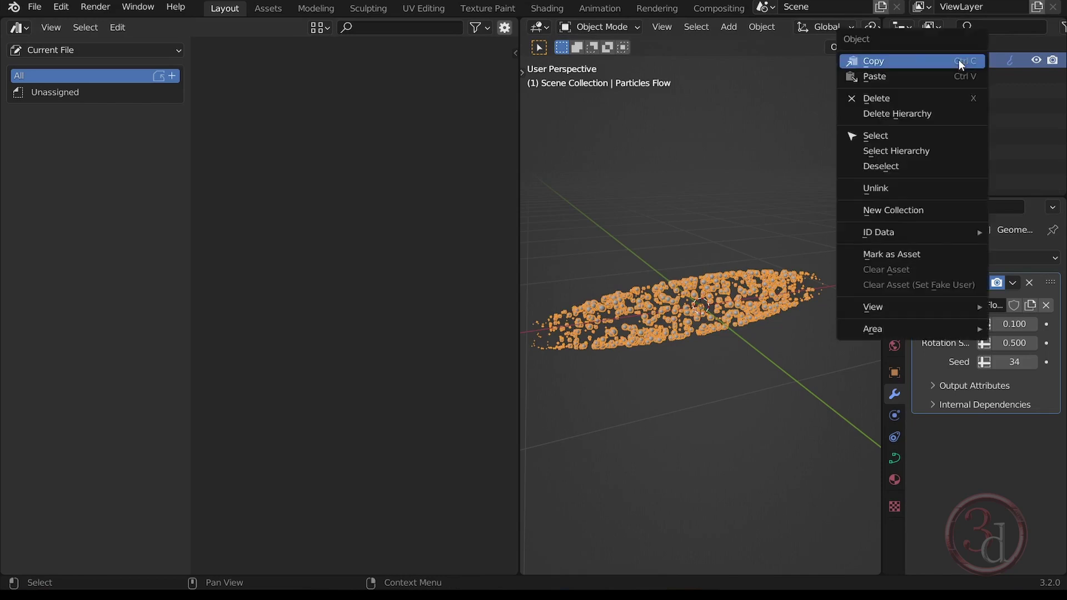
{"action": "left_click", "coordinate": [896, 256]}
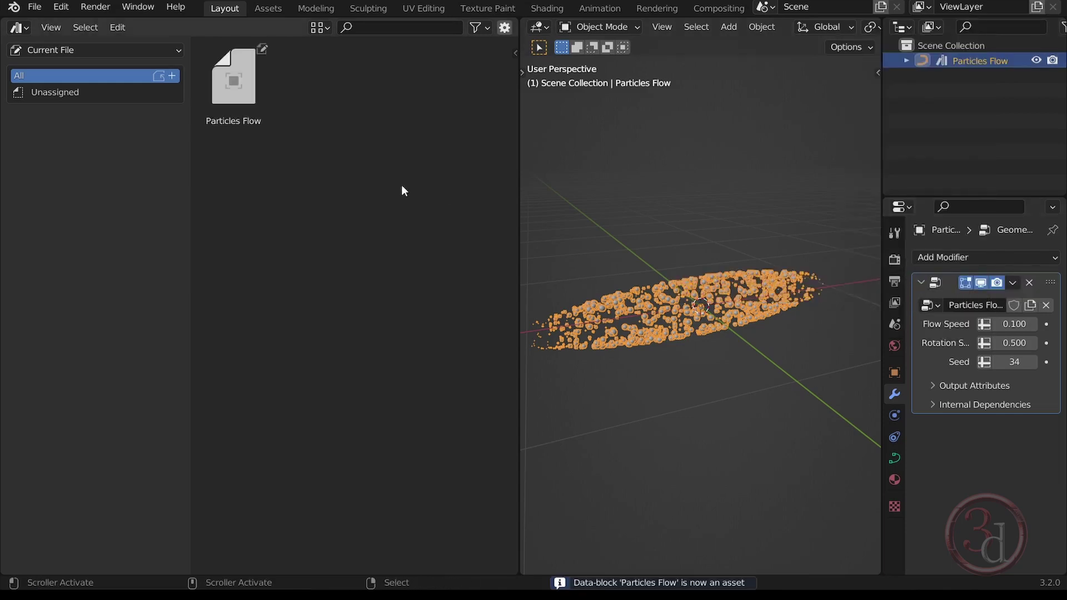
- Load Particles Flow.webp from the Icons folder as the custom preview of the Particles Flow asset
{"action": "left_click", "coordinate": [231, 100]}
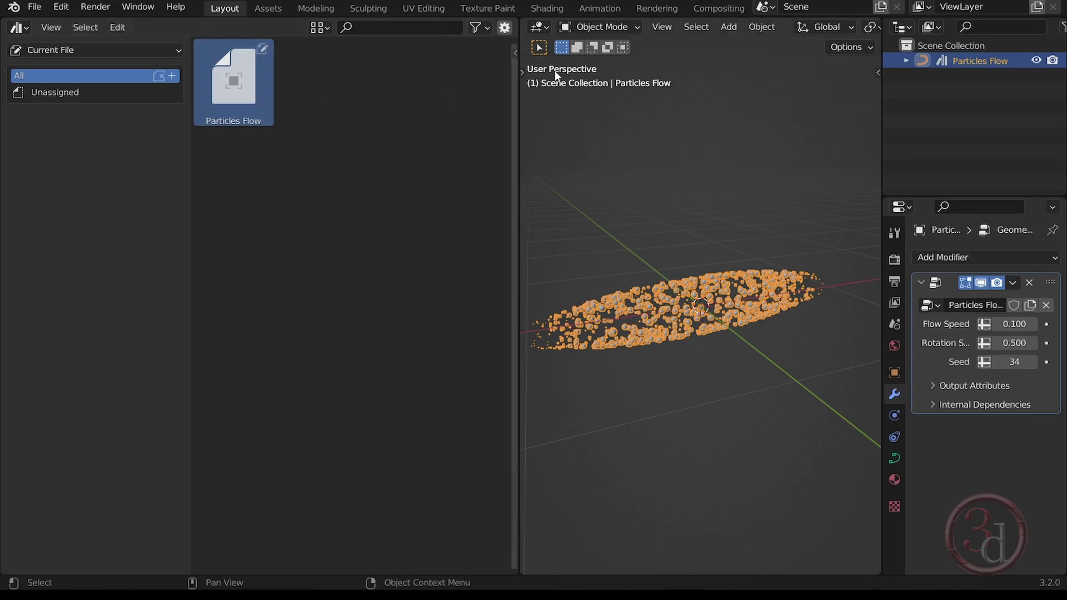
{"action": "left_click", "coordinate": [504, 28]}
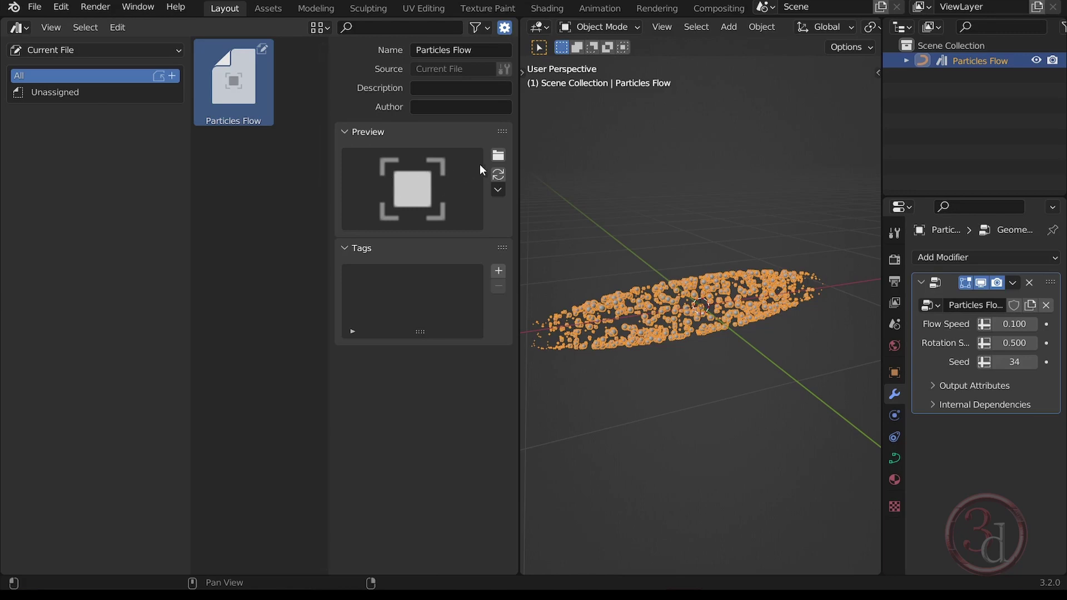
{"action": "left_click", "coordinate": [499, 175]}
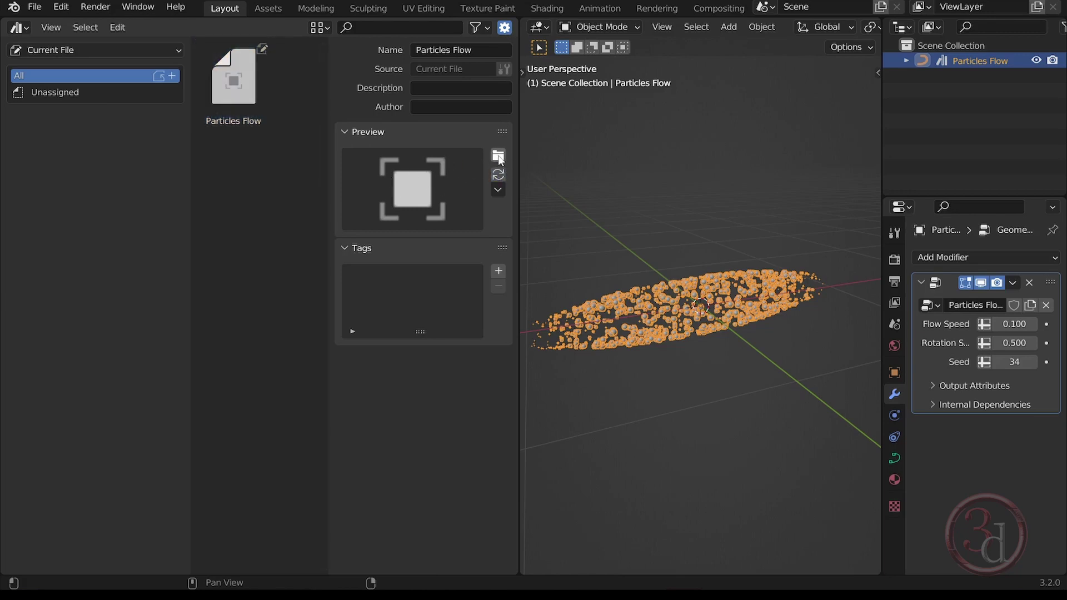
{"action": "left_click", "coordinate": [498, 157]}
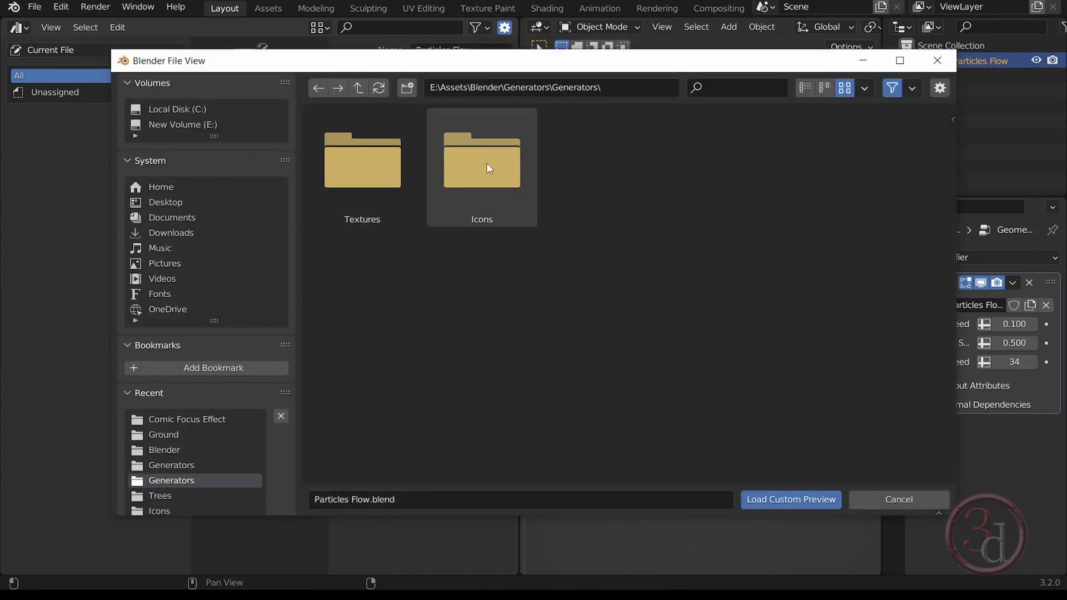
{"action": "double_click", "coordinate": [481, 159]}
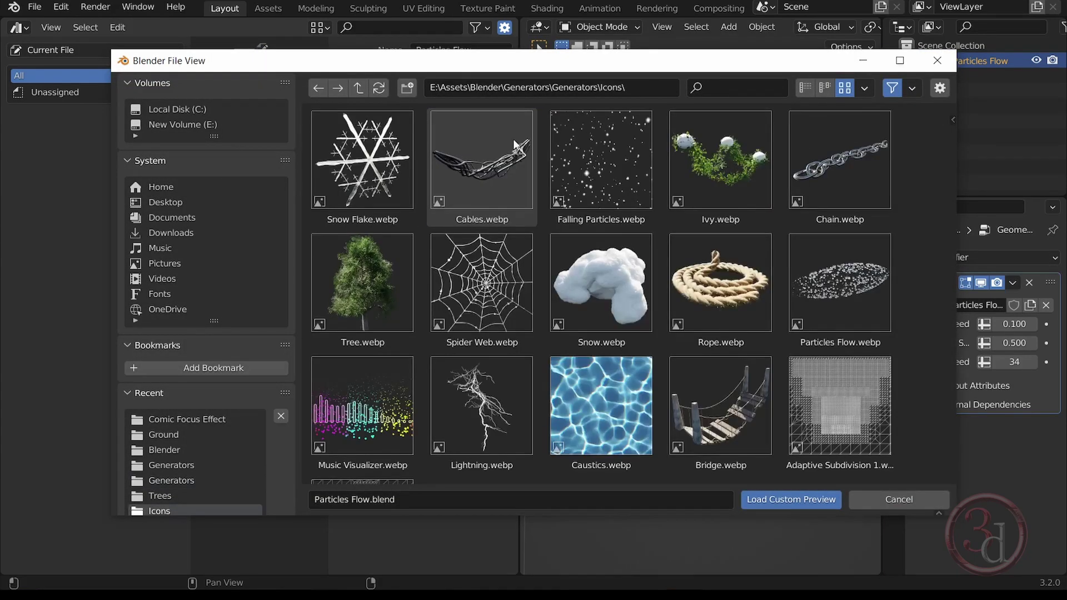
{"action": "double_click", "coordinate": [836, 273]}
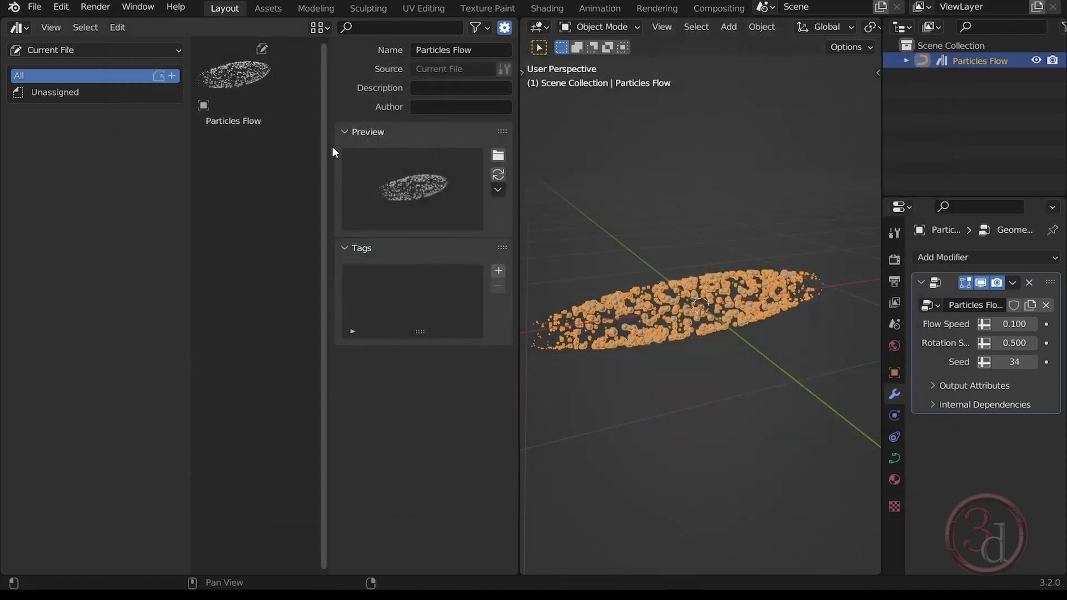
- Hide the asset details and save the blend file
{"action": "left_click", "coordinate": [504, 27]}
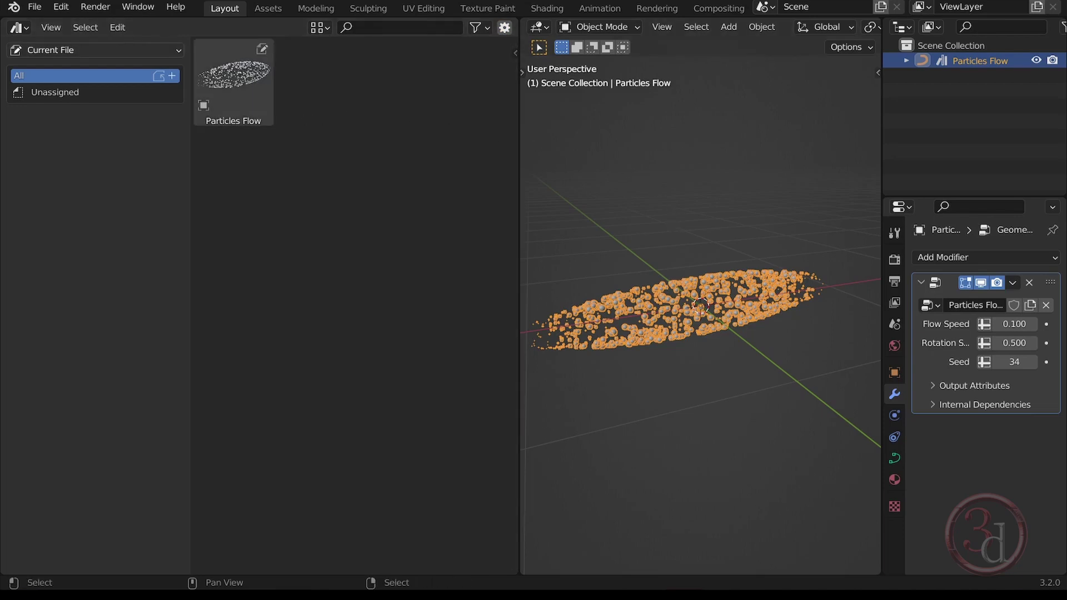
{"action": "left_click", "coordinate": [34, 7]}
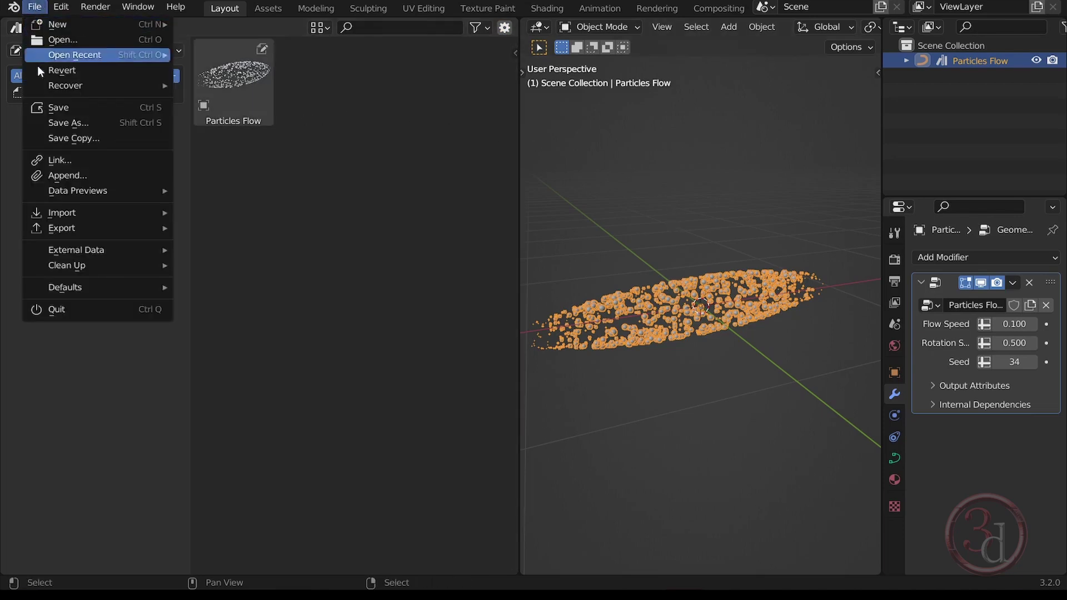
{"action": "left_click", "coordinate": [61, 108]}
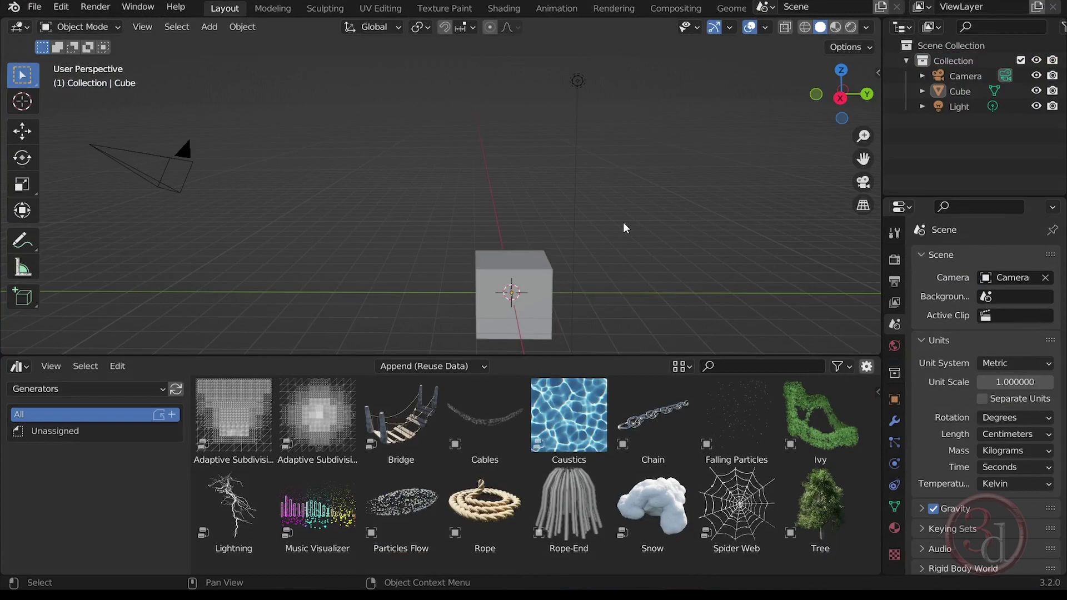
- Delete the default cube, camera and light from the original scene
{"action": "left_click", "coordinate": [543, 281]}
{"action": "left_click", "coordinate": [632, 131]}
{"action": "left_click_drag", "start_coordinate": [639, 41], "coordinate": [145, 303]}
{"action": "key", "text": "x"}
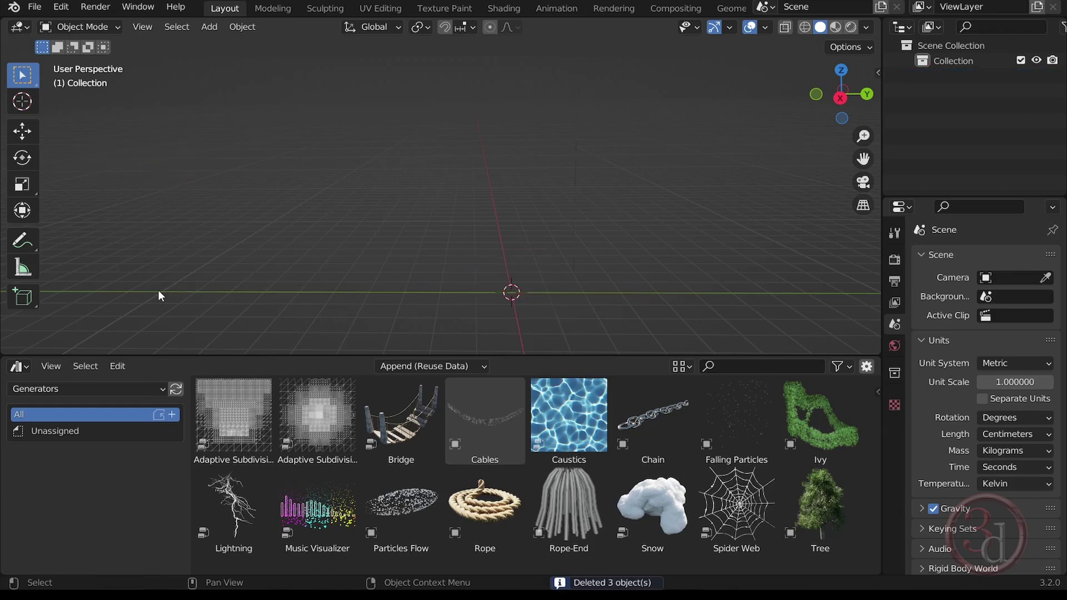
- Place the Particles Flow asset near the world origin, shrink the Asset Browser to its header, and deselect the object
{"action": "left_click_drag", "start_coordinate": [387, 515], "coordinate": [516, 299]}
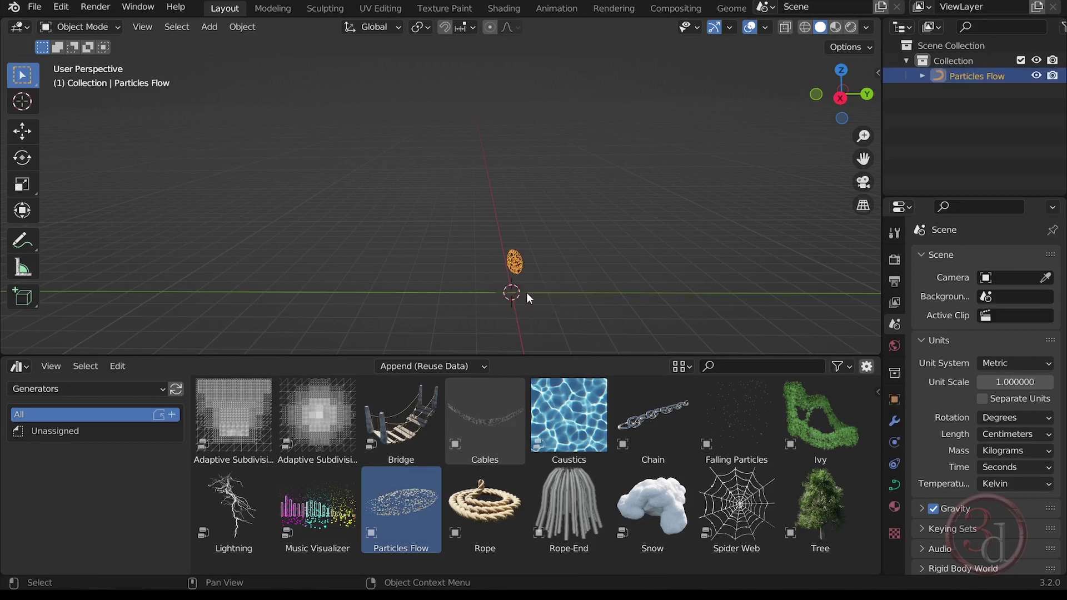
{"action": "middle_click_drag", "start_coordinate": [525, 294], "coordinate": [591, 305]}
{"action": "left_click_drag", "start_coordinate": [565, 356], "coordinate": [567, 554]}
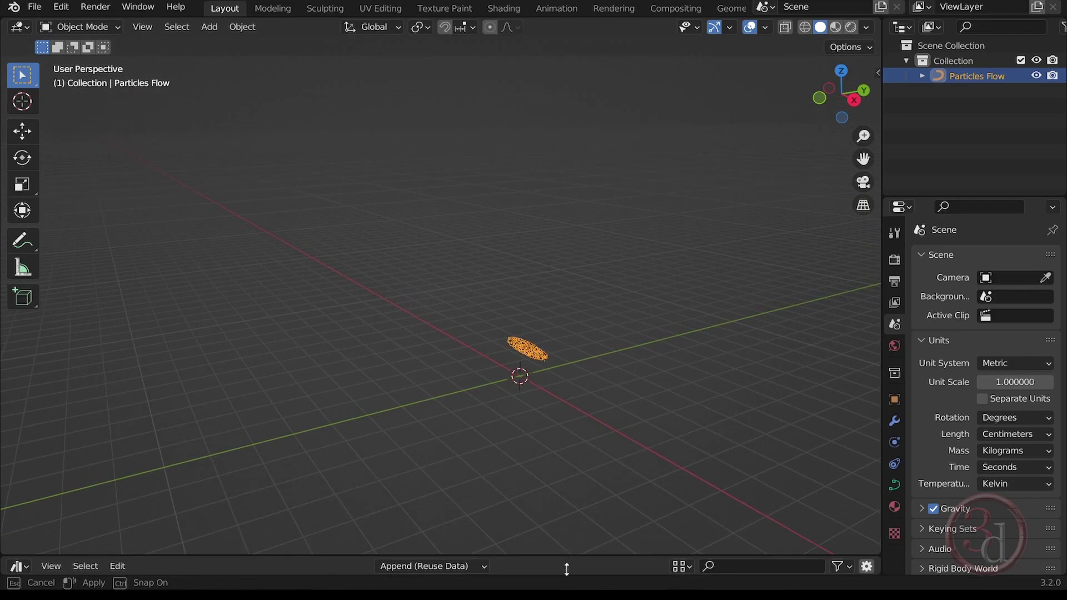
{"action": "left_click", "coordinate": [595, 403]}
{"action": "scroll", "coordinate": [549, 345], "scroll_direction": "up", "scroll_amount": 3}
{"action": "scroll", "coordinate": [549, 346], "scroll_direction": "up", "scroll_amount": 6}
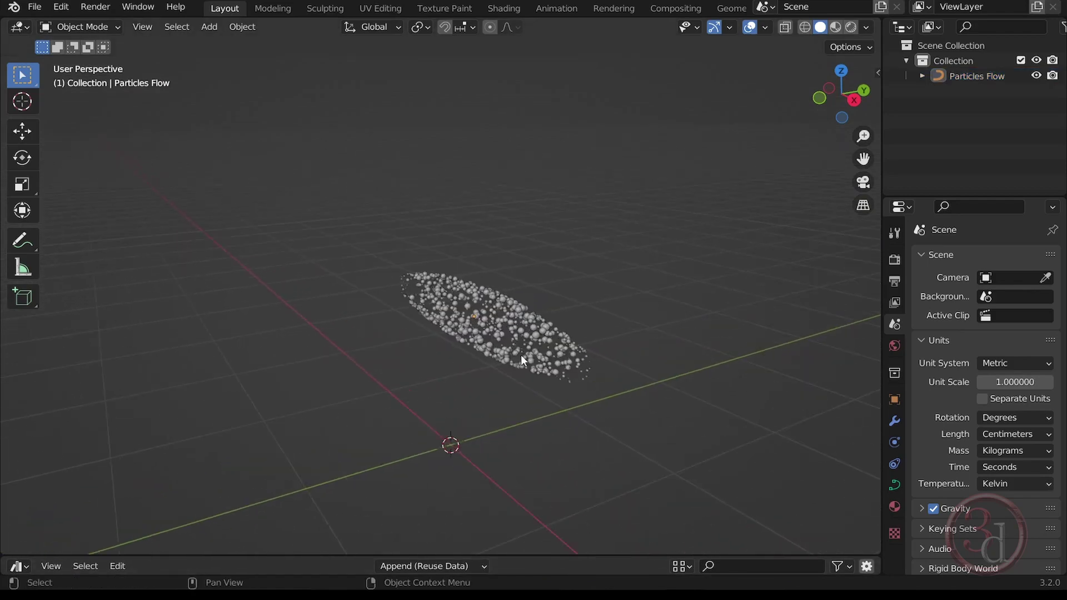
{"action": "middle_click_drag", "start_coordinate": [519, 339], "coordinate": [460, 326]}
{"action": "middle_click_drag", "start_coordinate": [522, 358], "coordinate": [577, 332]}
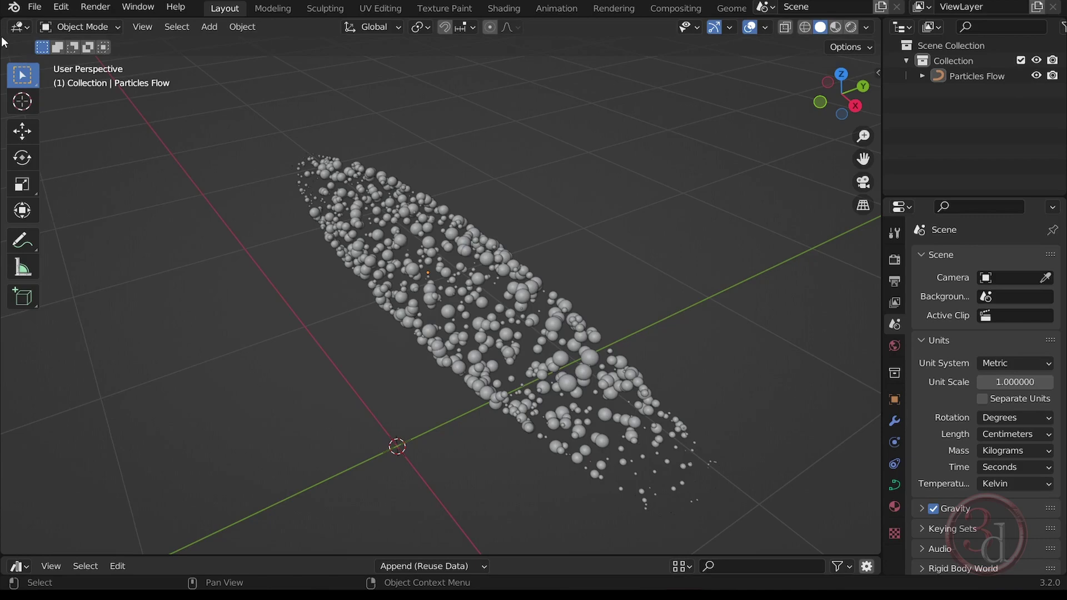
- Split the 3D viewport and turn the new area into a Geometry Node Editor showing the Particles Flow Modifier tree without its sidebar
{"action": "left_click_drag", "start_coordinate": [18, 22], "coordinate": [367, 30]}
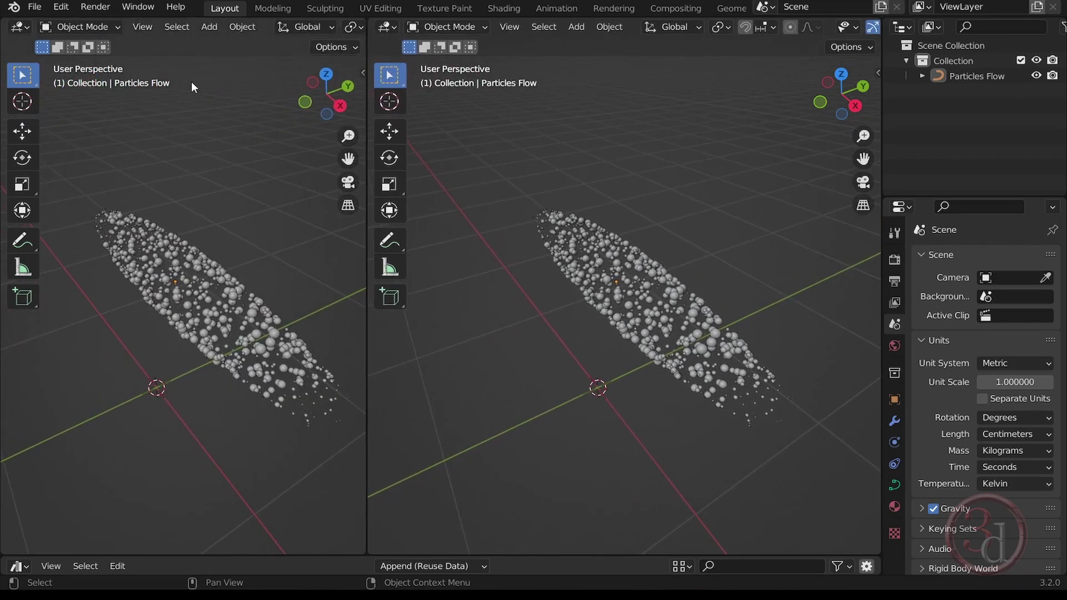
{"action": "left_click", "coordinate": [20, 27]}
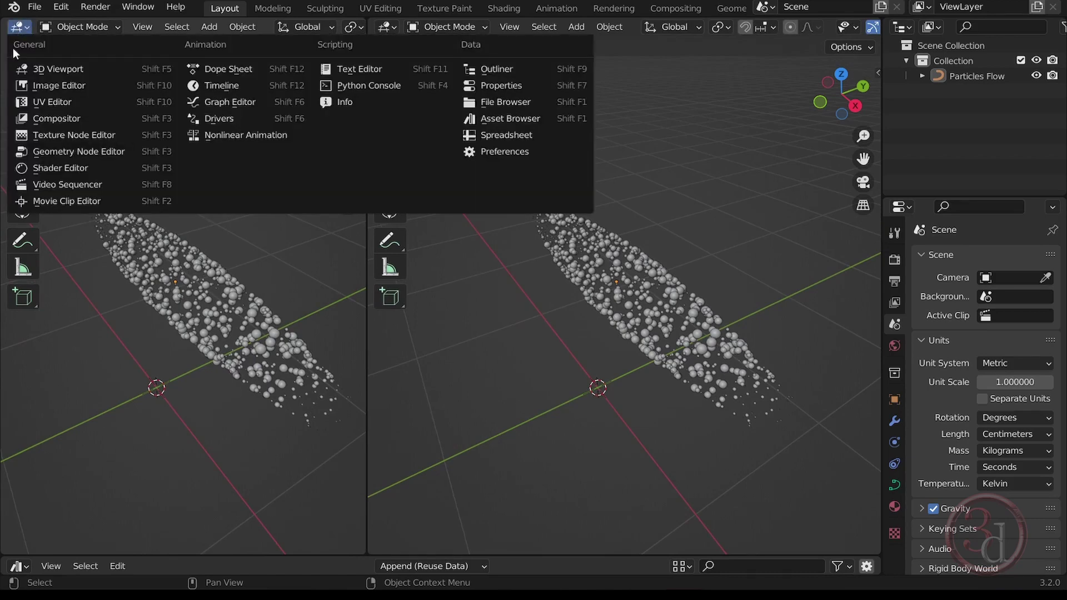
{"action": "left_click", "coordinate": [61, 152]}
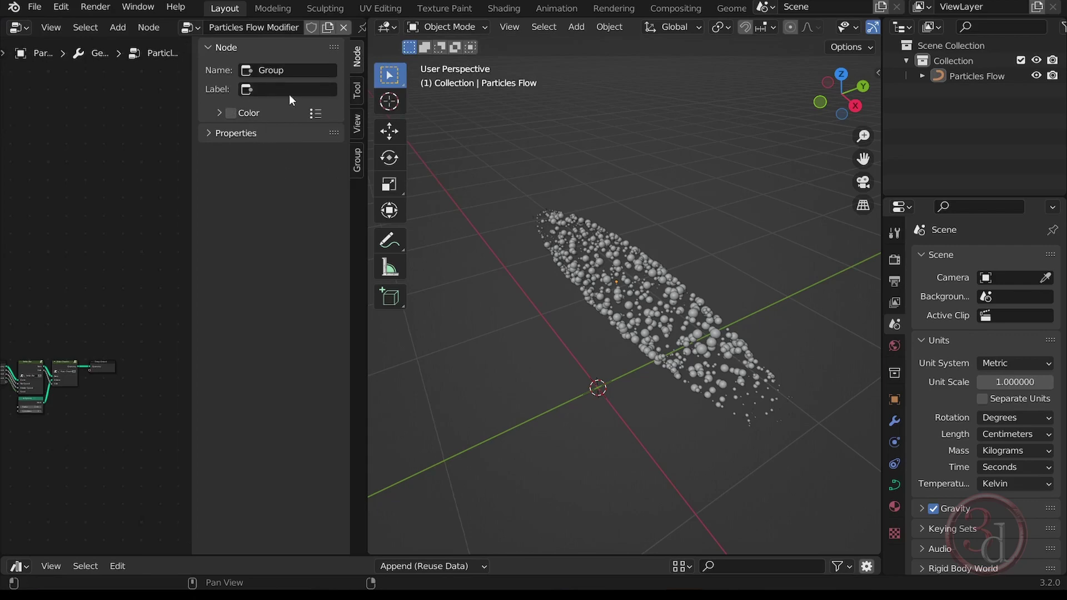
{"action": "key", "text": "n"}
{"action": "scroll", "coordinate": [106, 417], "scroll_direction": "up", "scroll_amount": 4}
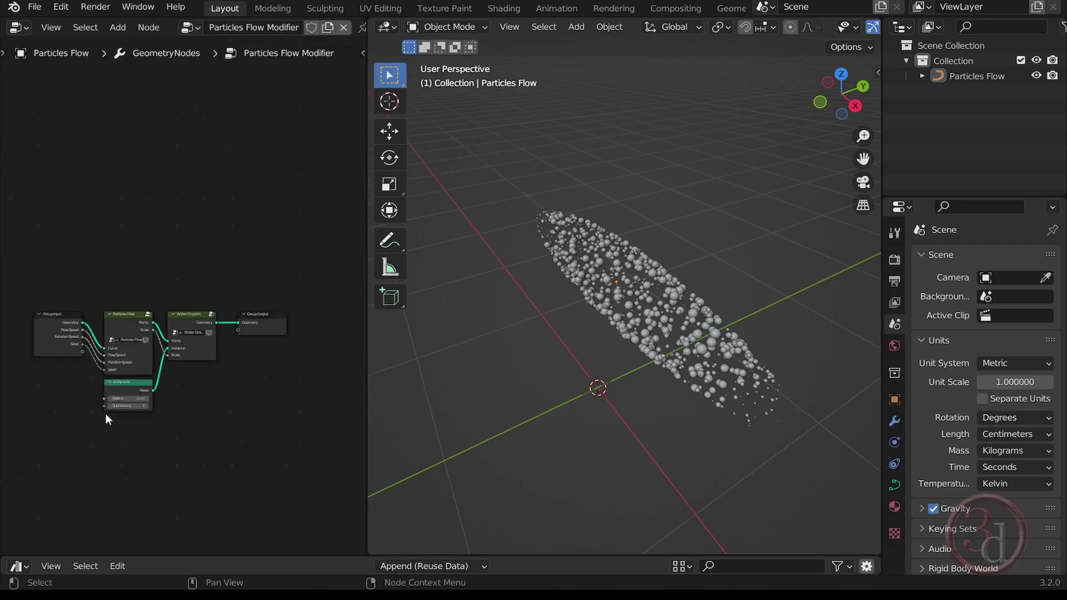
{"action": "scroll", "coordinate": [106, 420], "scroll_direction": "up", "scroll_amount": 2}
{"action": "middle_click_drag", "start_coordinate": [224, 405], "coordinate": [162, 364]}
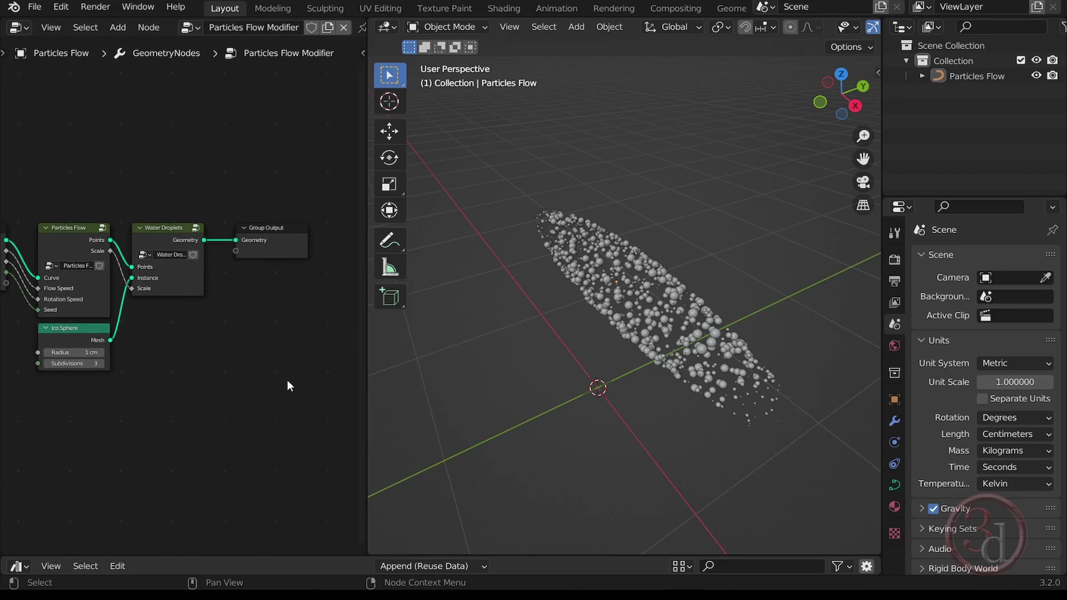
- Play the particle animation briefly and examine the flow from inside the tunnel of spheres
{"action": "left_click", "coordinate": [647, 269]}
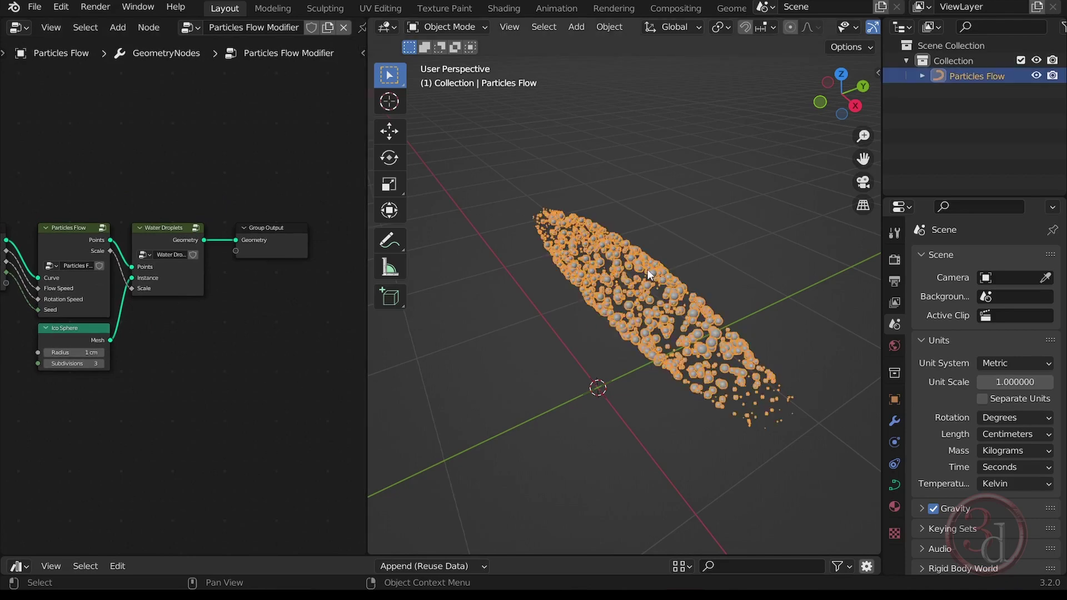
{"action": "scroll", "coordinate": [659, 270], "scroll_direction": "up", "scroll_amount": 5}
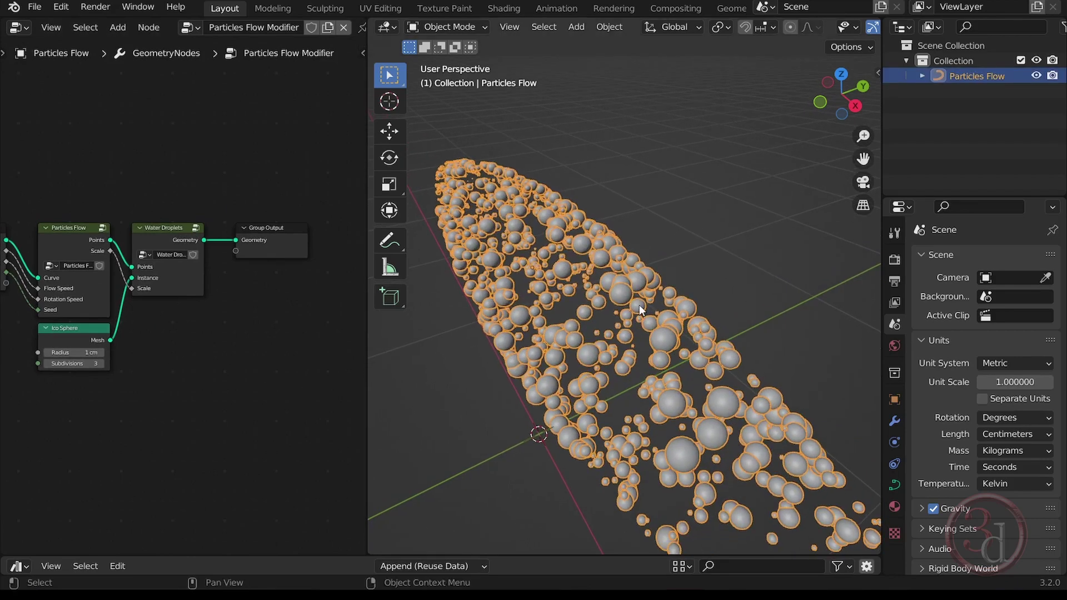
{"action": "middle_click_drag", "start_coordinate": [642, 294], "coordinate": [634, 294]}
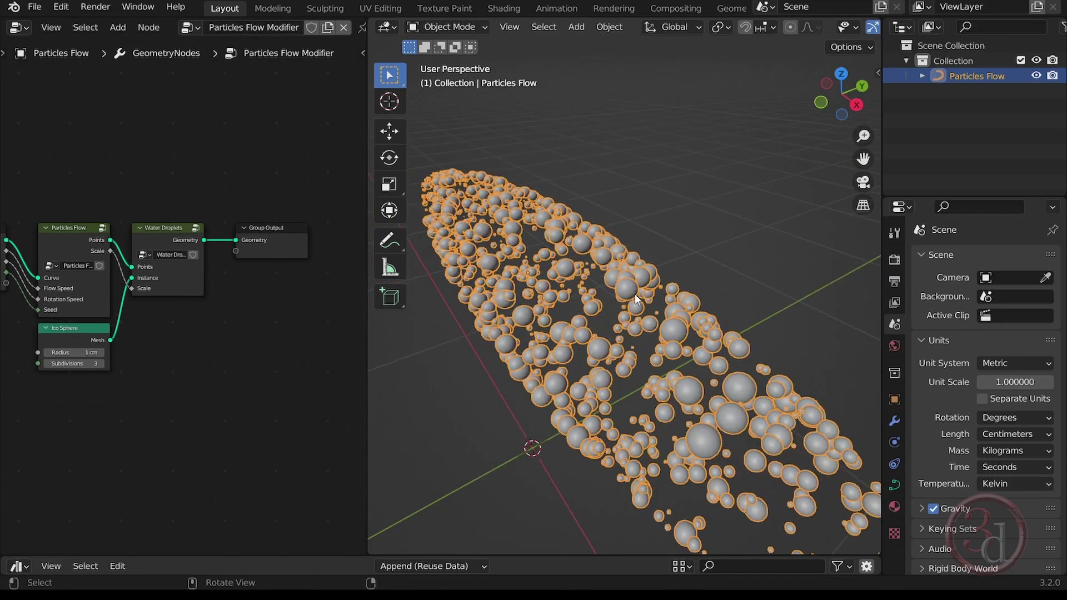
{"action": "left_click", "coordinate": [679, 207]}
{"action": "key", "text": "space"}
{"action": "key", "text": "space"}
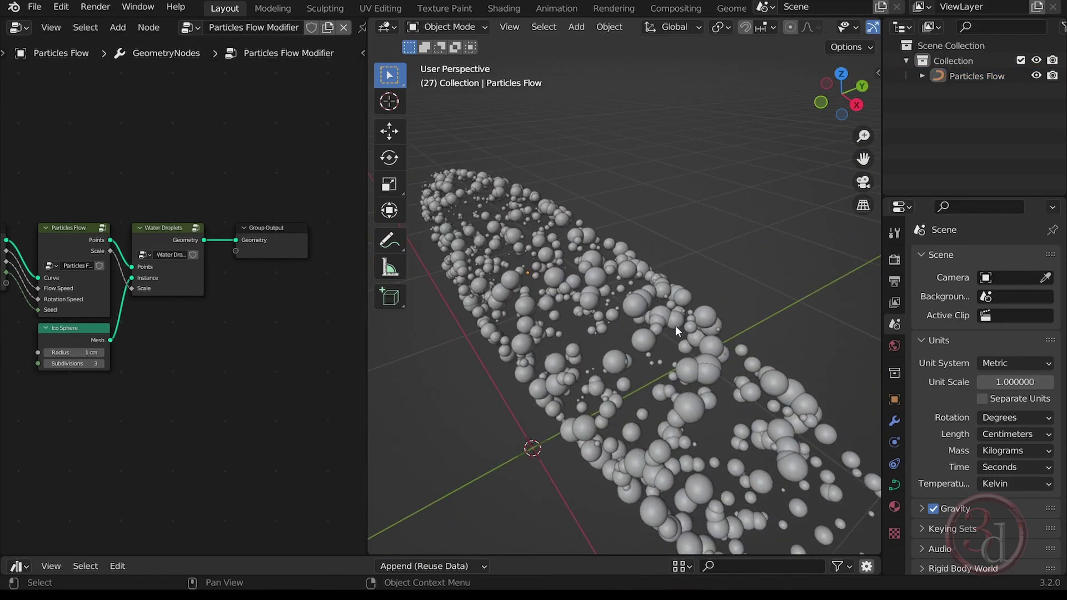
{"action": "middle_click_drag", "start_coordinate": [676, 326], "coordinate": [611, 280]}
{"action": "scroll", "coordinate": [603, 306], "scroll_direction": "up", "scroll_amount": 5}
{"action": "scroll", "coordinate": [594, 324], "scroll_direction": "up", "scroll_amount": 4}
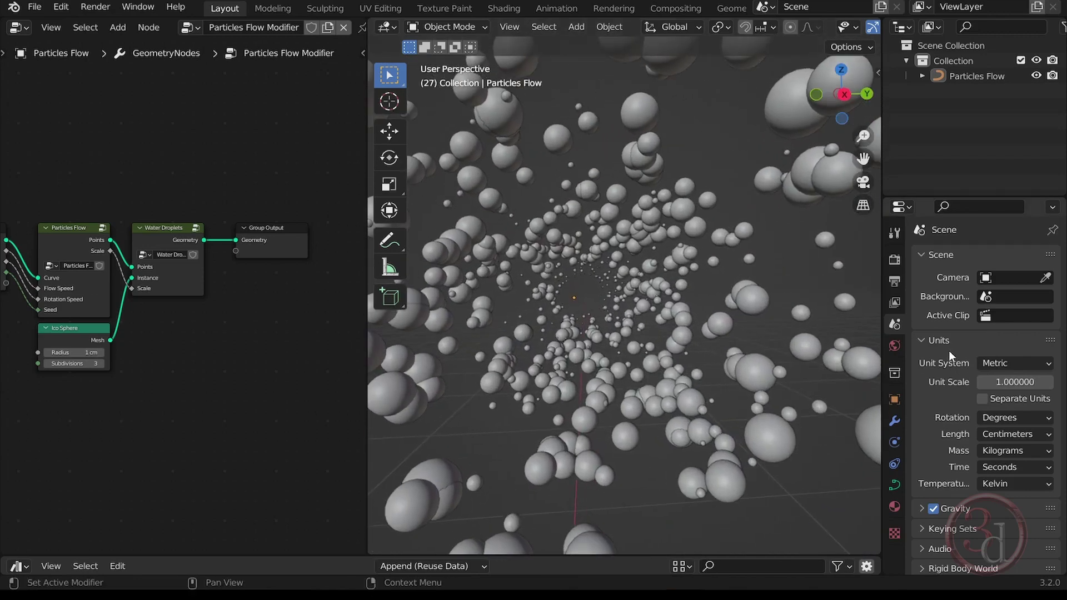
- Set the Particles Flow modifier's Flow Speed to 0.05 and Rotation Speed to 0.19 during playback, and stop the animation
{"action": "left_click", "coordinate": [895, 423]}
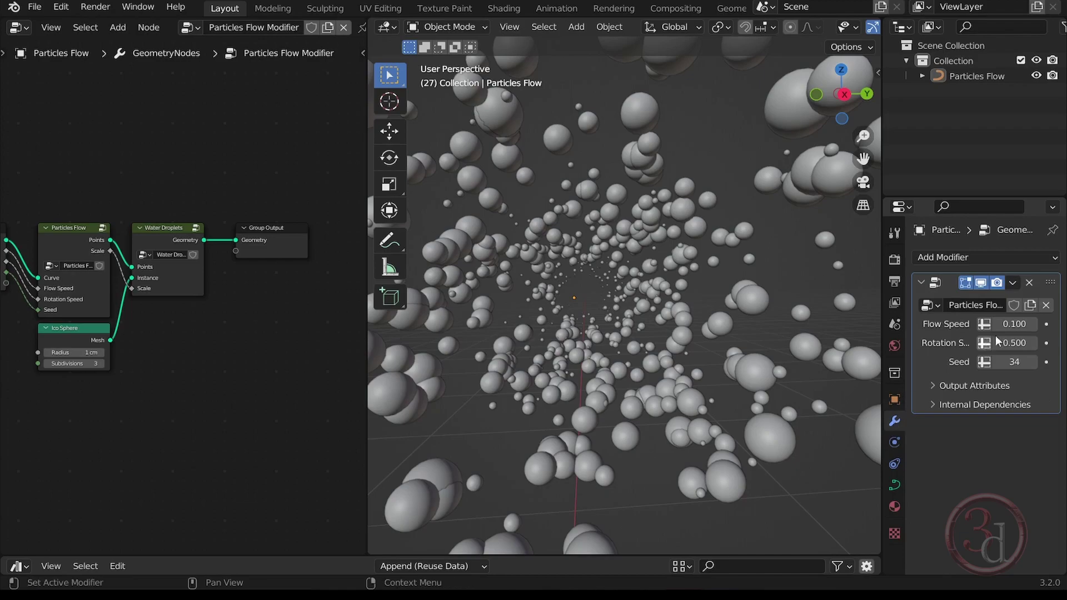
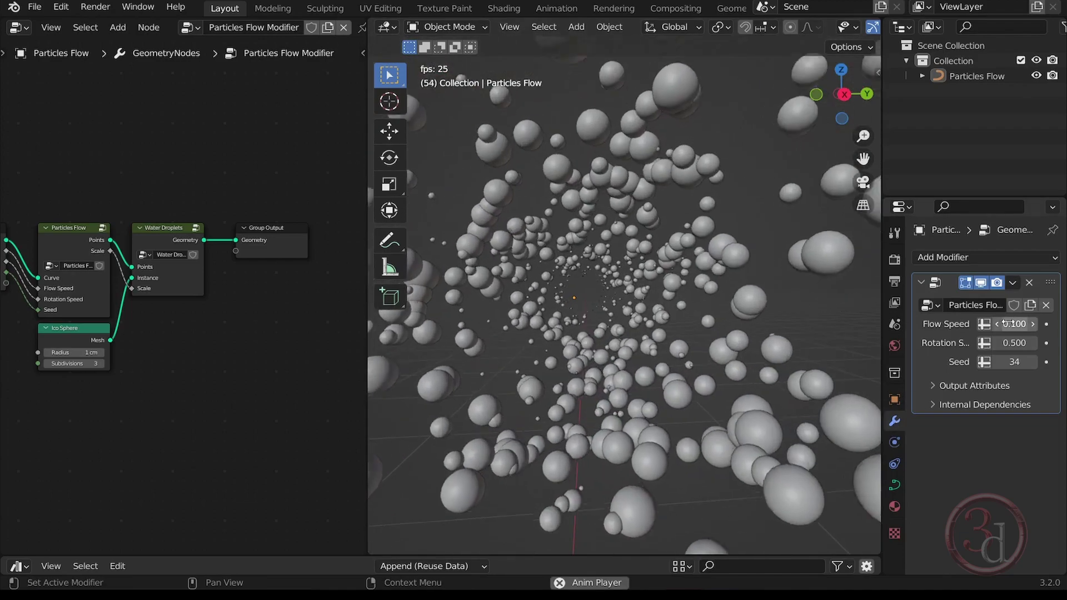
{"action": "mouse_move", "coordinate": [1015, 324]}
{"action": "left_mouse_down"}
{"action": "mouse_move", "coordinate": [1040, 324]}
{"action": "mouse_move", "coordinate": [994, 343]}
{"action": "mouse_move", "coordinate": [998, 324]}
{"action": "left_mouse_up"}
{"action": "left_click", "coordinate": [1020, 324]}
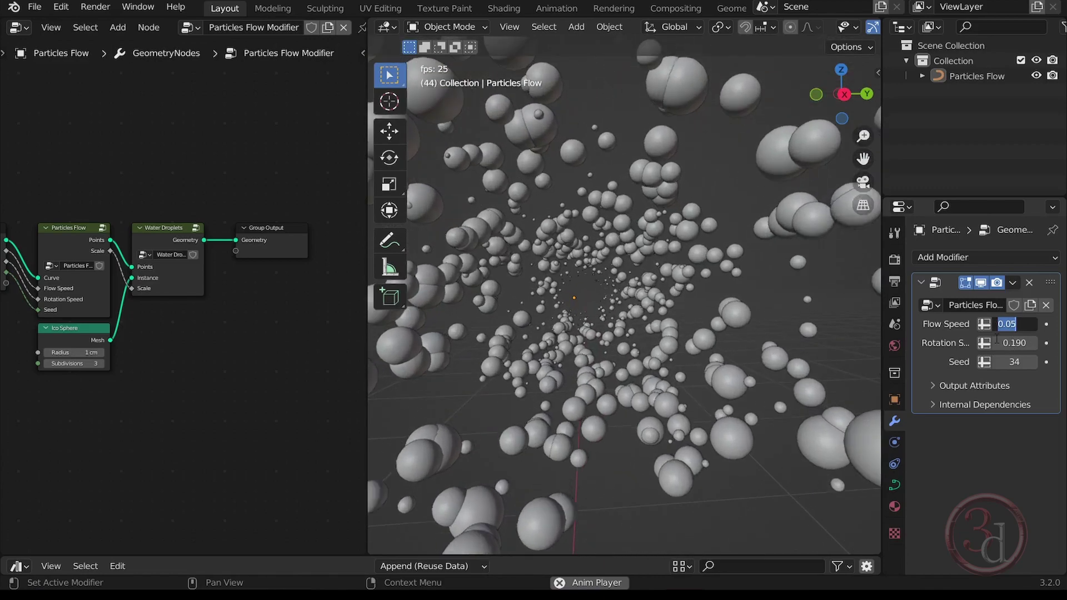
{"action": "key", "text": "BackSpace"}
{"action": "key", "text": "Return"}
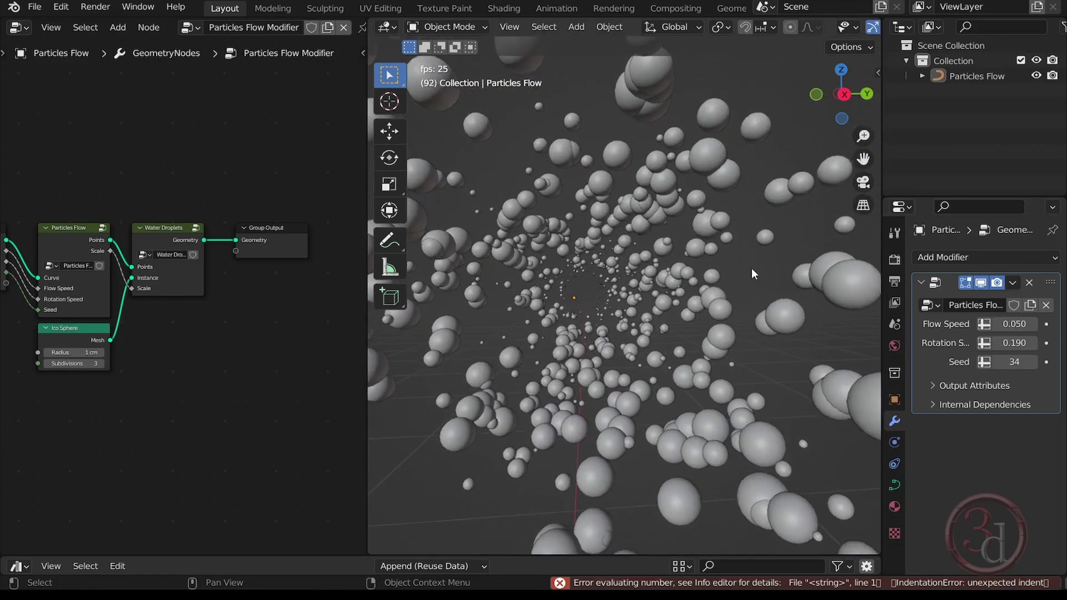
{"action": "left_click", "coordinate": [706, 308]}
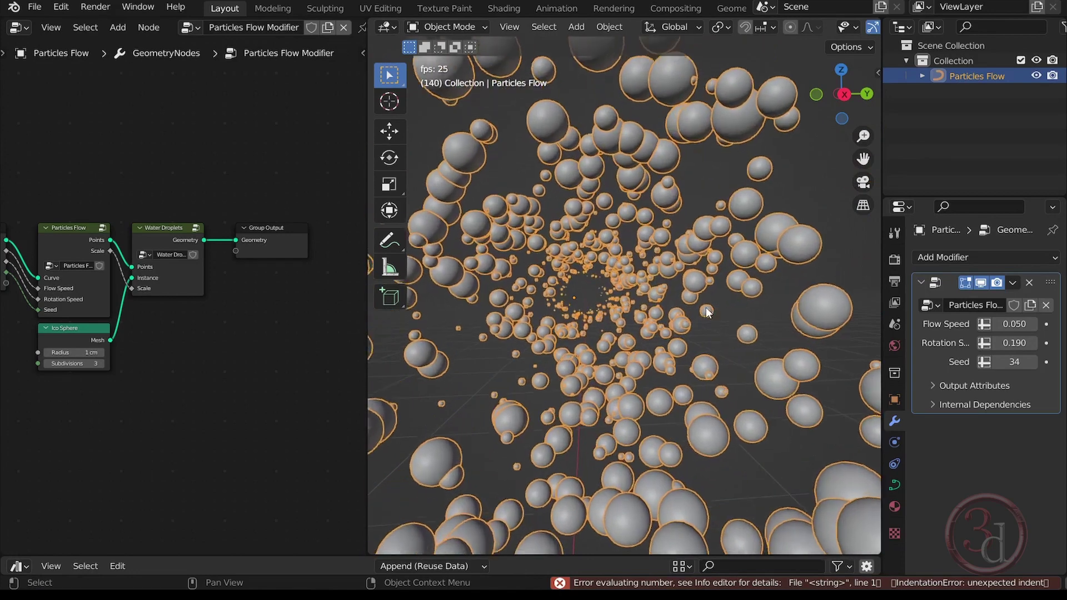
{"action": "key", "text": "space"}
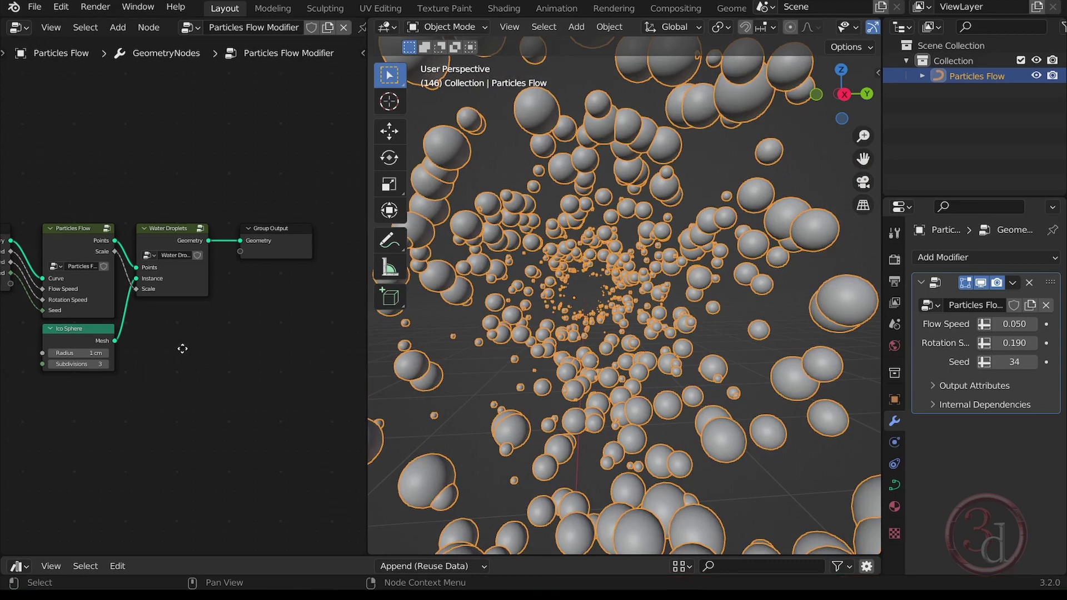
- Move the Ico Sphere node further down, leaving a gap below the Particles Flow group node
{"action": "middle_click_drag", "start_coordinate": [183, 351], "coordinate": [279, 369]}
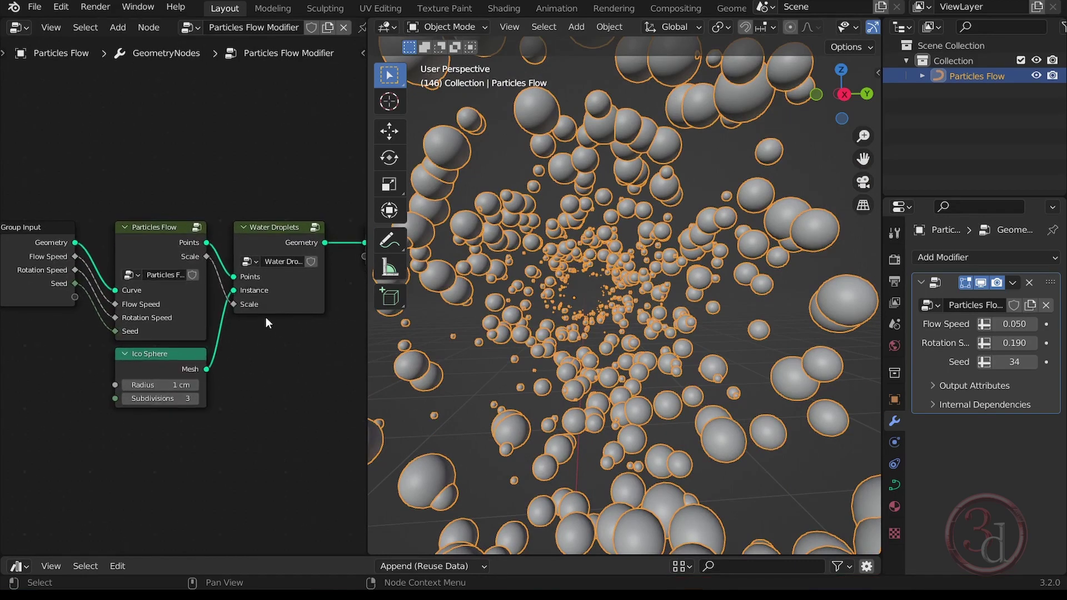
{"action": "scroll", "coordinate": [299, 359], "scroll_direction": "up", "scroll_amount": 2}
{"action": "middle_click_drag", "start_coordinate": [202, 331], "coordinate": [238, 298]}
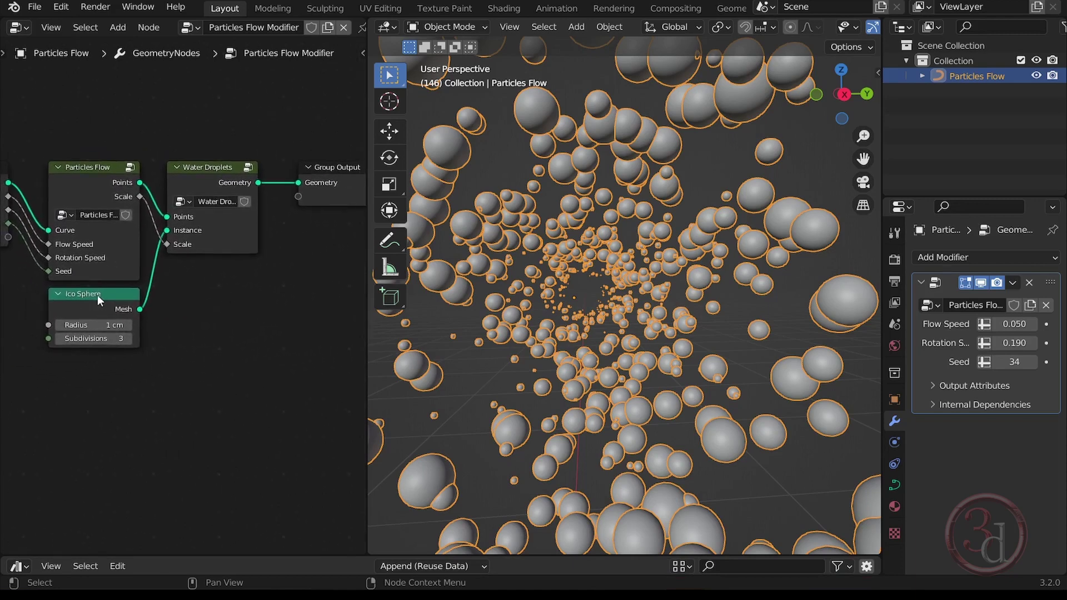
{"action": "left_click_drag", "start_coordinate": [98, 295], "coordinate": [99, 348]}
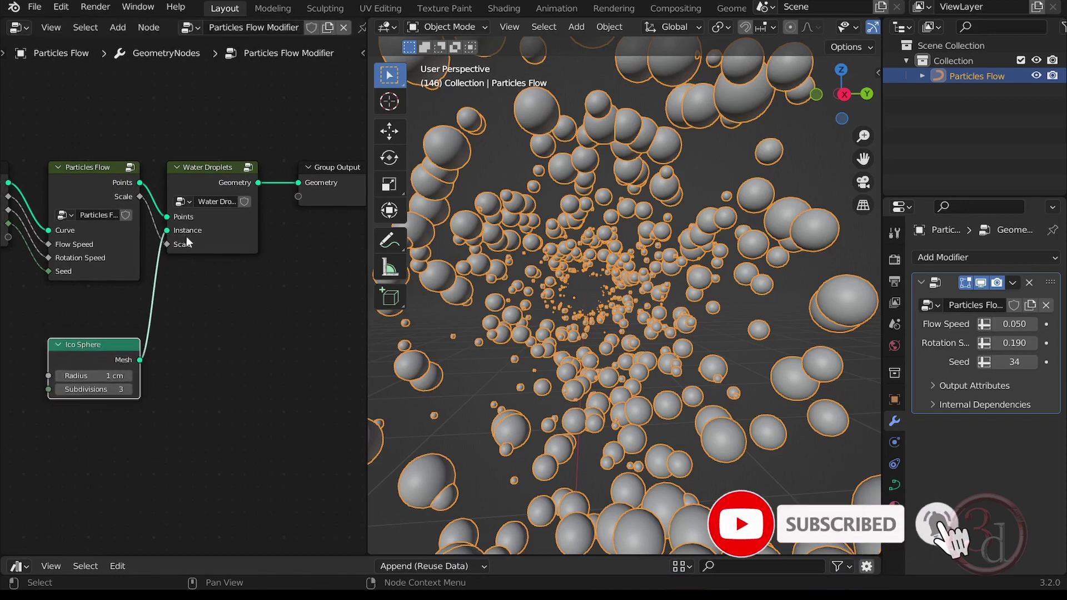
{"action": "middle_click_drag", "start_coordinate": [290, 330], "coordinate": [261, 333]}
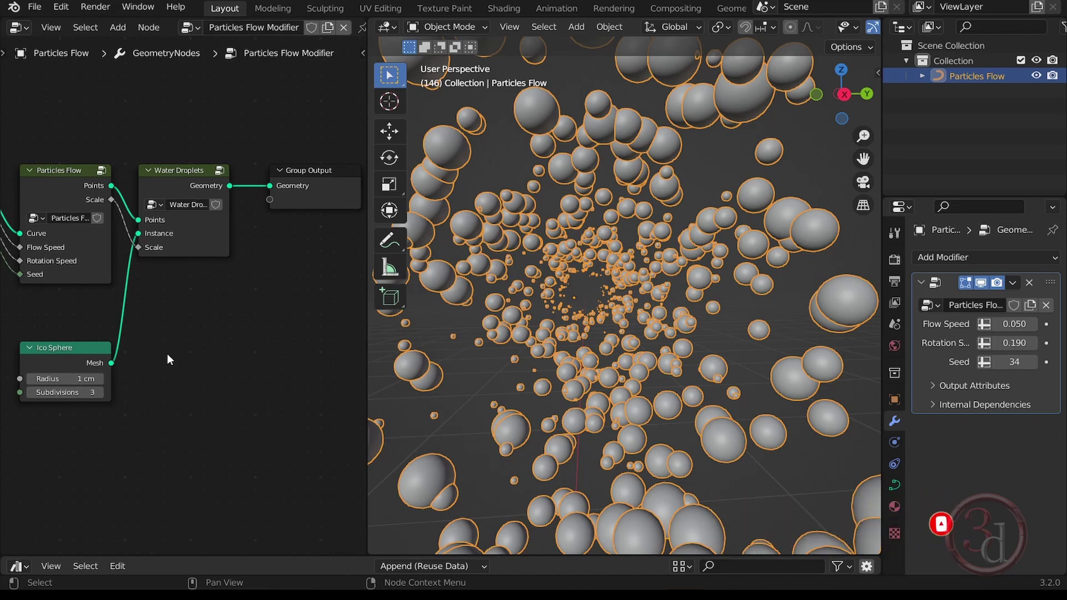
- Add a Cube mesh primitive node beside the Ico Sphere node, below the Water Droplets group
{"action": "key", "text": "shift+a"}
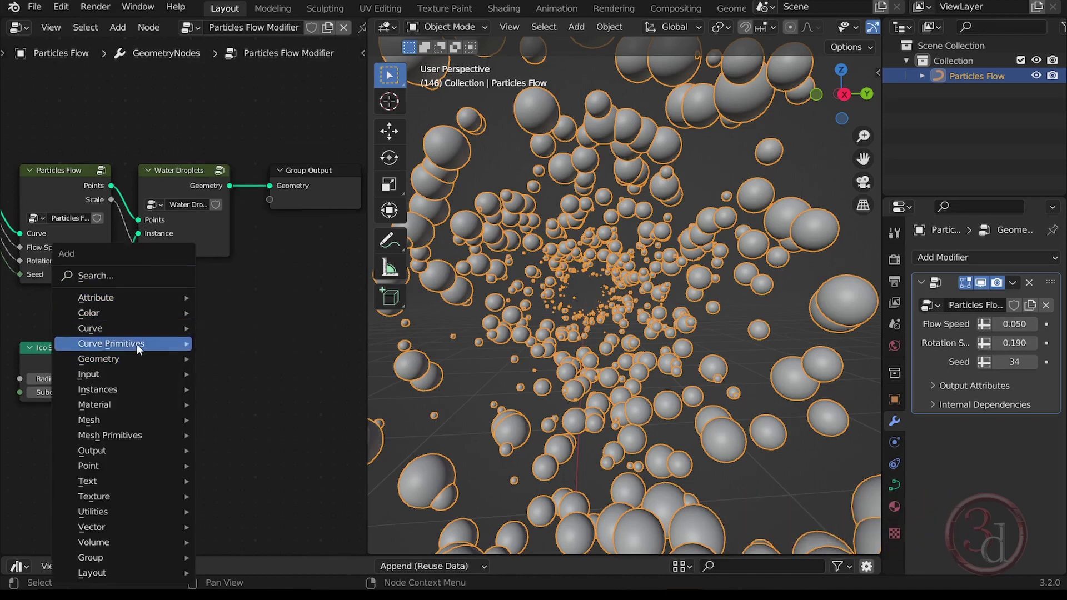
{"action": "mouse_move", "coordinate": [140, 436]}
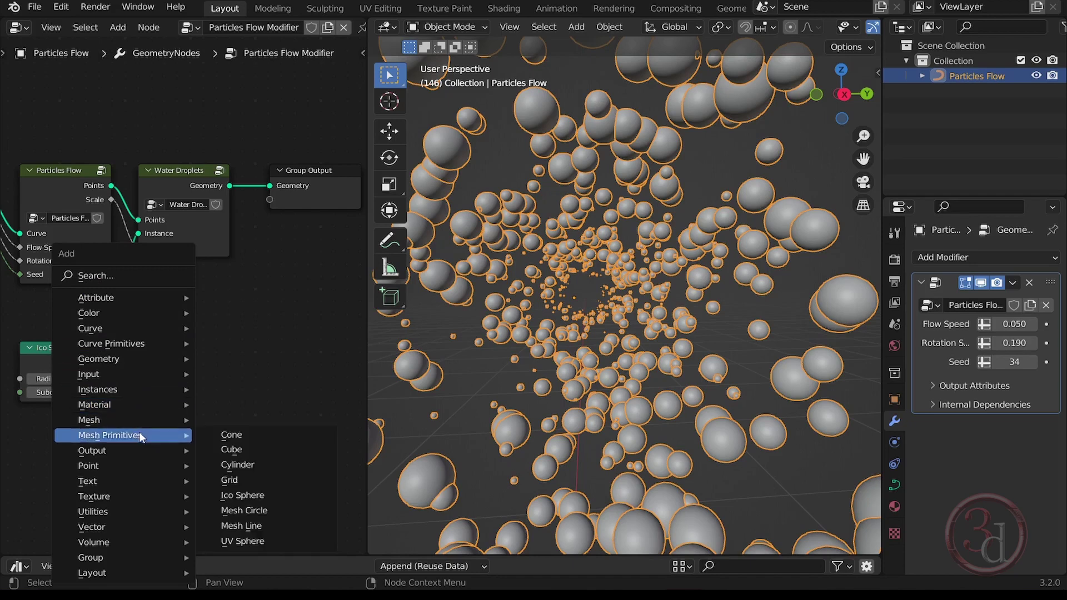
{"action": "left_click", "coordinate": [254, 449]}
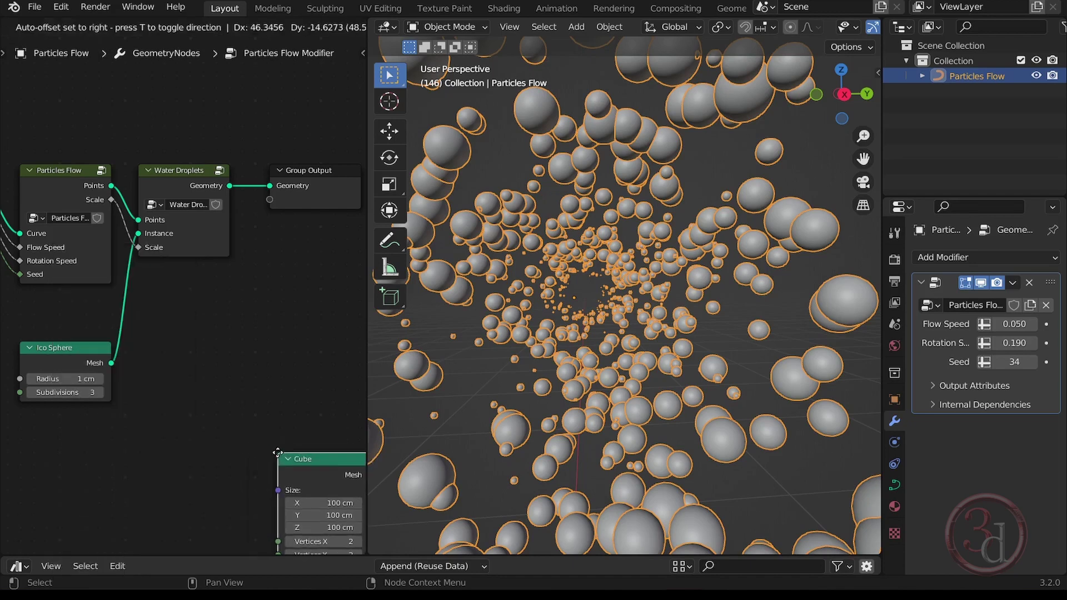
{"action": "left_click", "coordinate": [145, 330]}
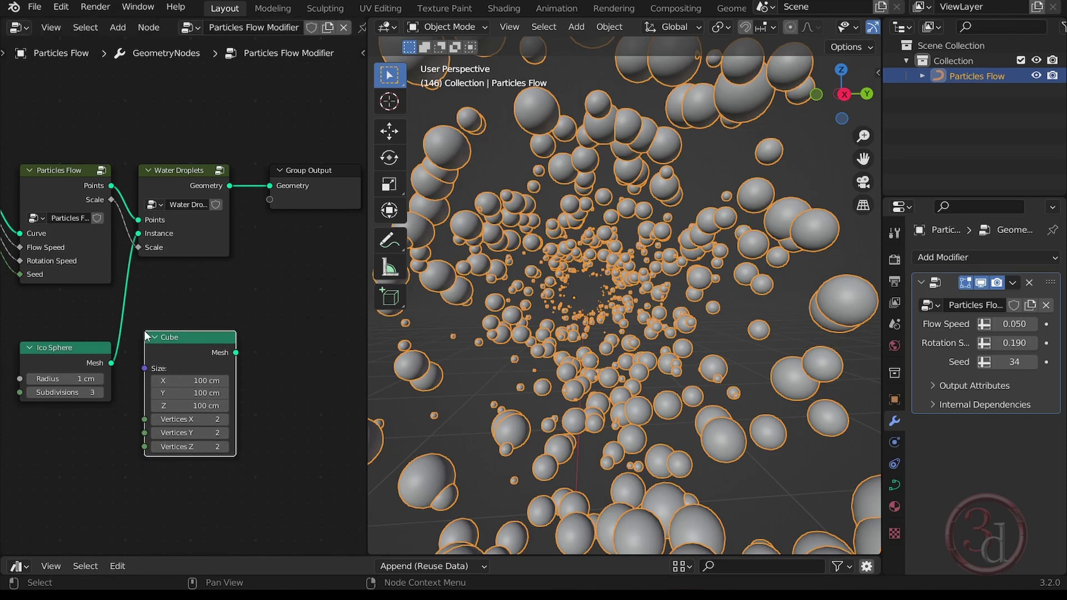
- Replace the Ico Sphere with the Cube's mesh as the Water Droplets Instance input, and space the two primitive nodes apart
{"action": "left_click", "coordinate": [139, 234]}
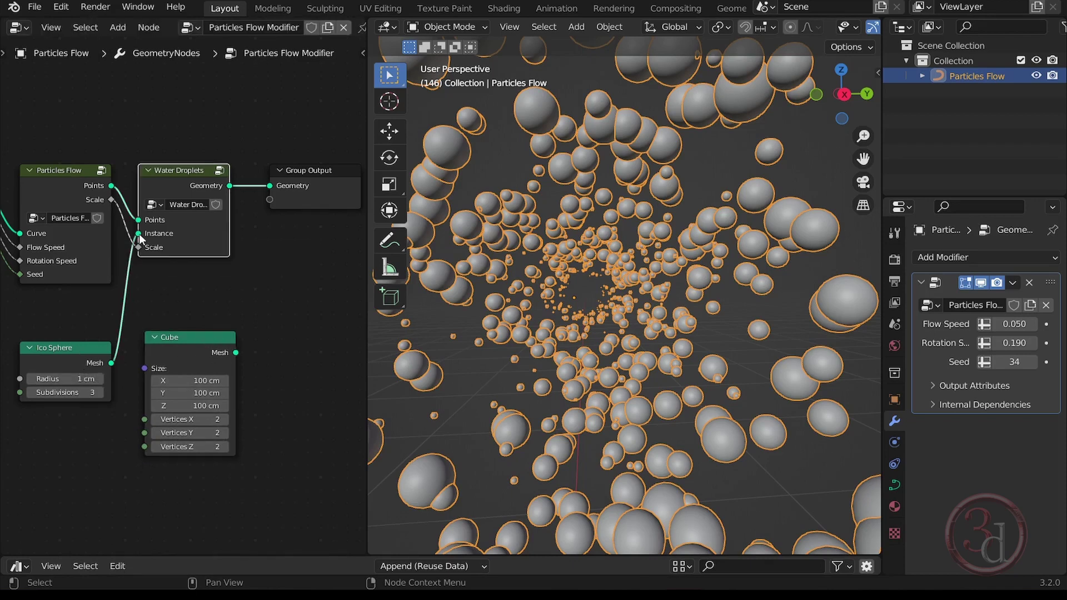
{"action": "left_click_drag", "start_coordinate": [138, 233], "coordinate": [22, 352]}
{"action": "left_click_drag", "start_coordinate": [170, 337], "coordinate": [99, 337]}
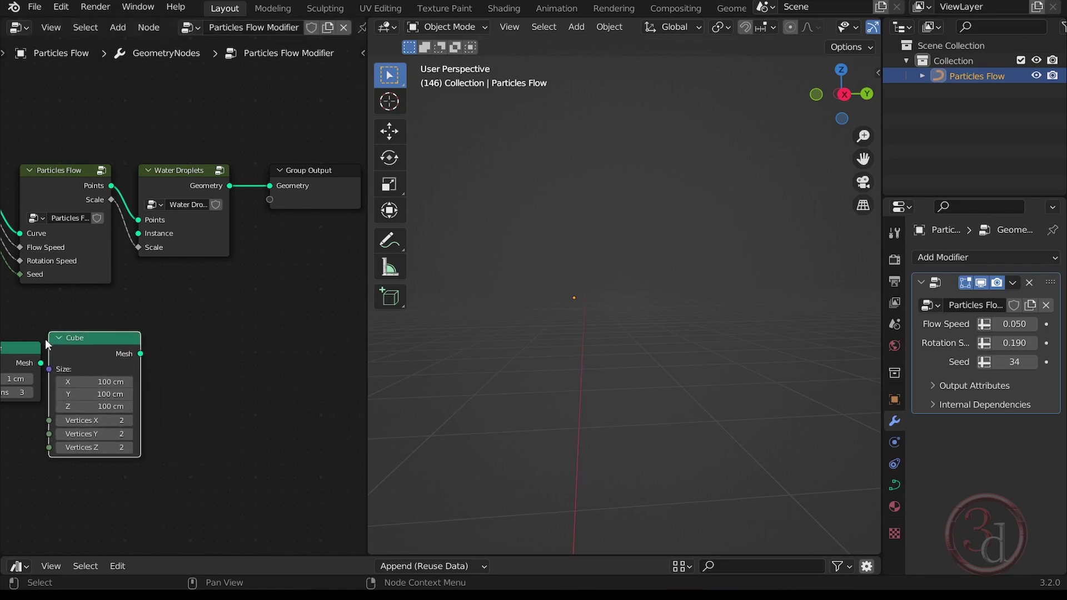
{"action": "middle_click_drag", "start_coordinate": [213, 351], "coordinate": [314, 360]}
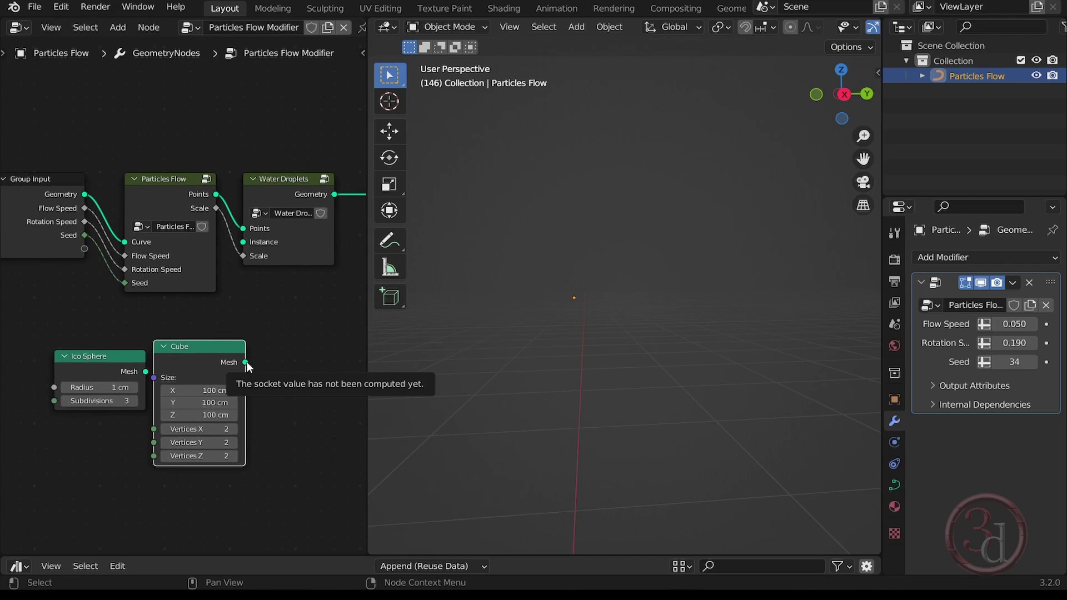
{"action": "left_click_drag", "start_coordinate": [245, 362], "coordinate": [261, 358]}
{"action": "left_click_drag", "start_coordinate": [252, 315], "coordinate": [243, 242]}
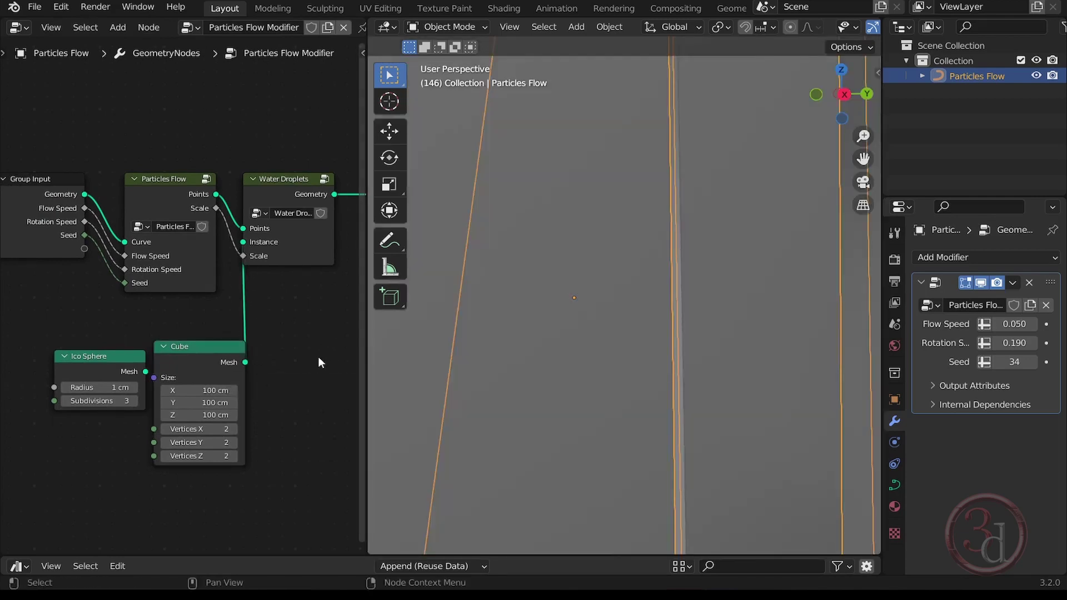
{"action": "left_click_drag", "start_coordinate": [123, 355], "coordinate": [60, 342]}
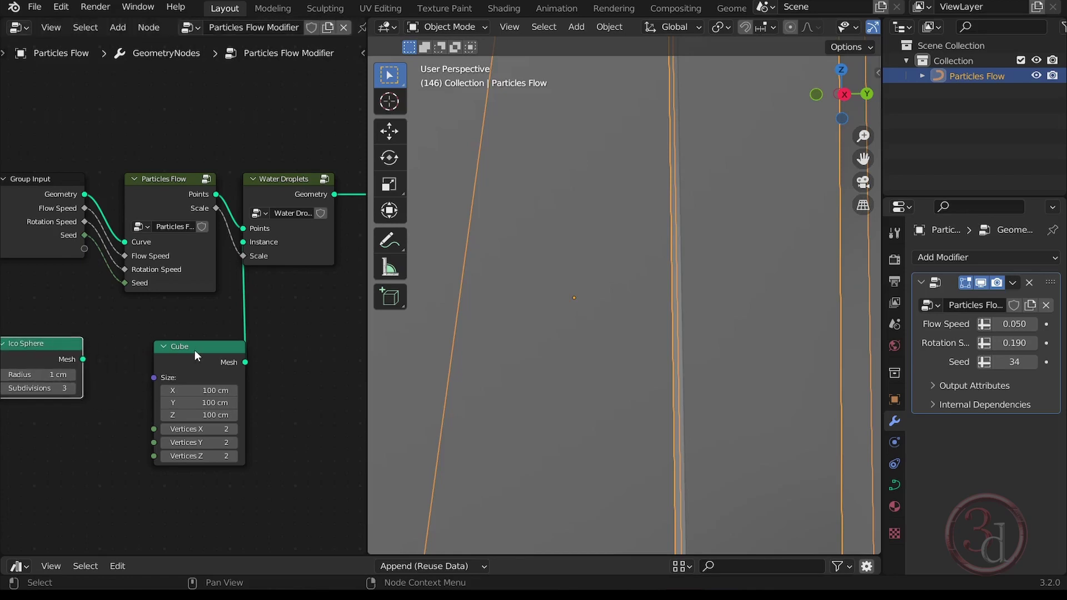
{"action": "left_click_drag", "start_coordinate": [198, 346], "coordinate": [144, 354]}
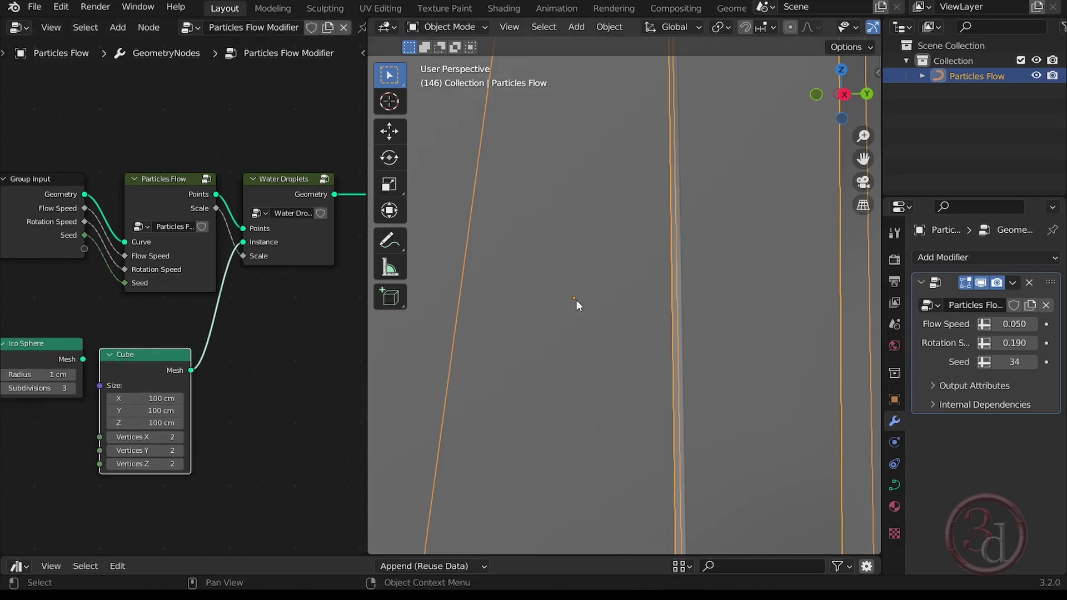
- Set the Cube node's X, Y and Z size to 1 cm and inspect the cube particles up close
{"action": "scroll", "coordinate": [592, 330], "scroll_direction": "up", "scroll_amount": 5}
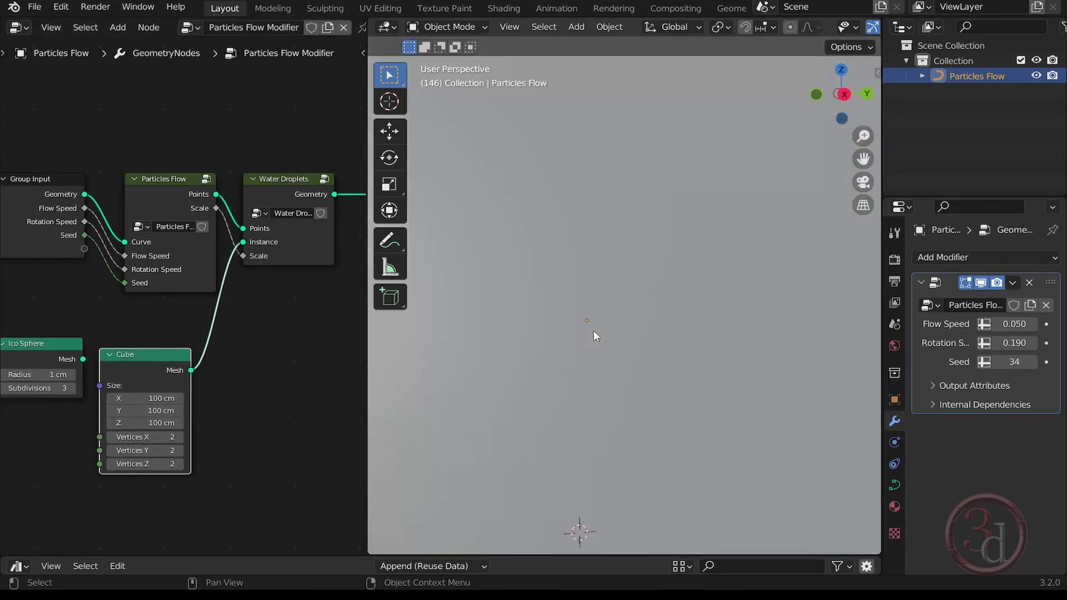
{"action": "scroll", "coordinate": [593, 330], "scroll_direction": "down", "scroll_amount": 5}
{"action": "middle_click_drag", "start_coordinate": [585, 342], "coordinate": [599, 411]}
{"action": "scroll", "coordinate": [598, 412], "scroll_direction": "up", "scroll_amount": 4}
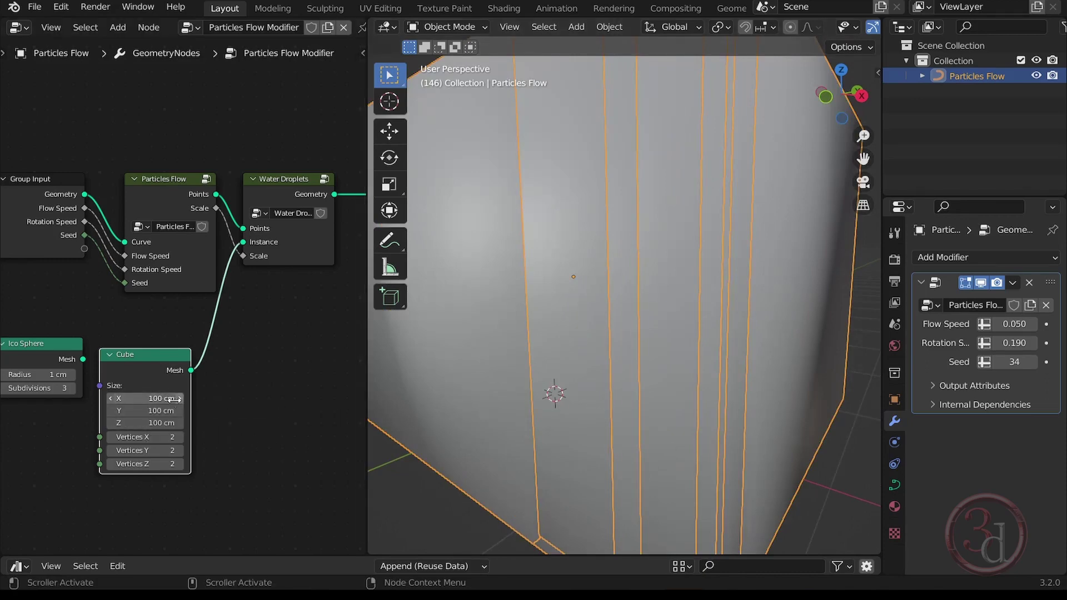
{"action": "left_click_drag", "start_coordinate": [135, 396], "coordinate": [135, 424]}
{"action": "type", "text": "1"}
{"action": "key", "text": "Return"}
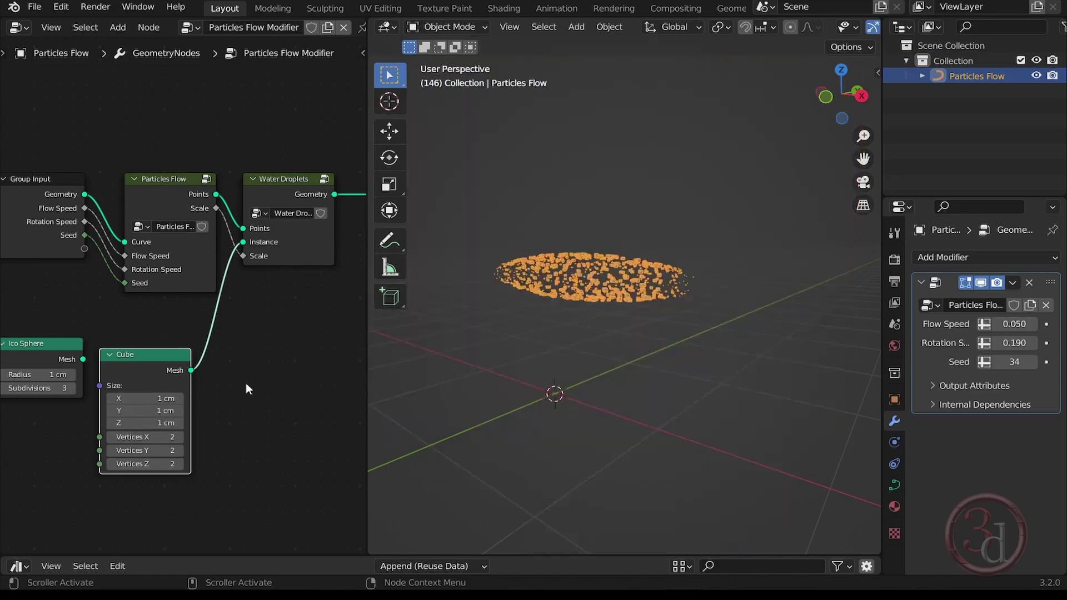
{"action": "scroll", "coordinate": [603, 269], "scroll_direction": "up", "scroll_amount": 7}
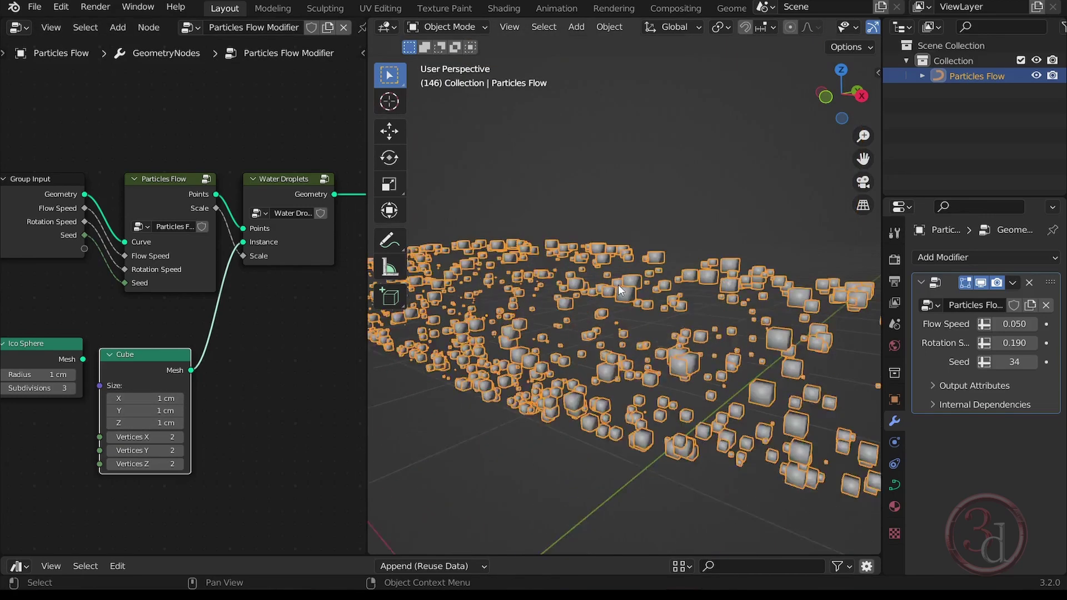
{"action": "middle_click_drag", "start_coordinate": [661, 348], "coordinate": [686, 364]}
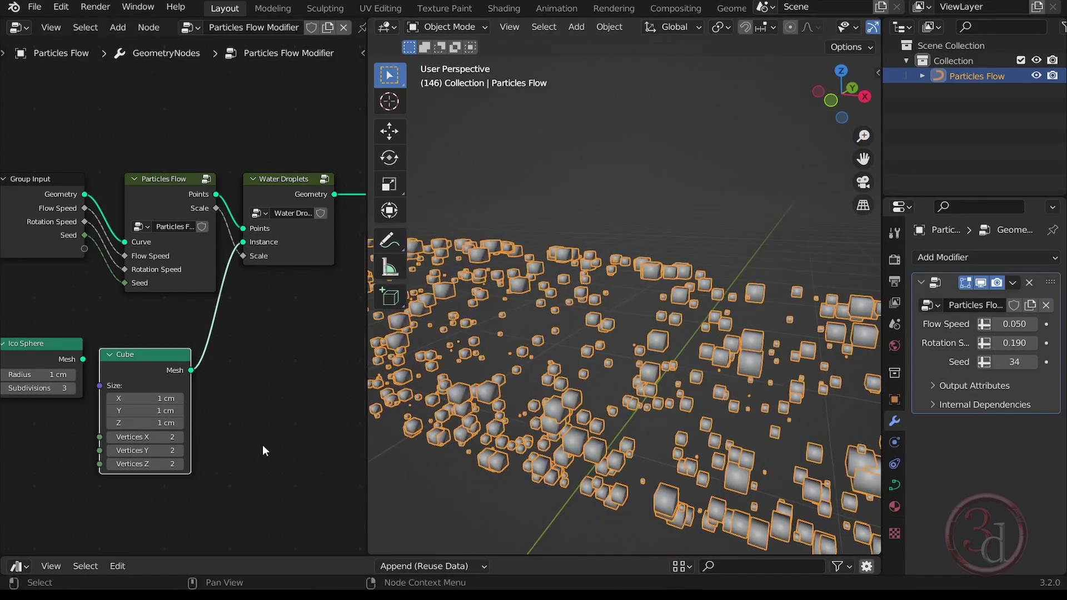
- Set the Cube node's X, Y and Z size to 0.001 cm
{"action": "left_click", "coordinate": [159, 401]}
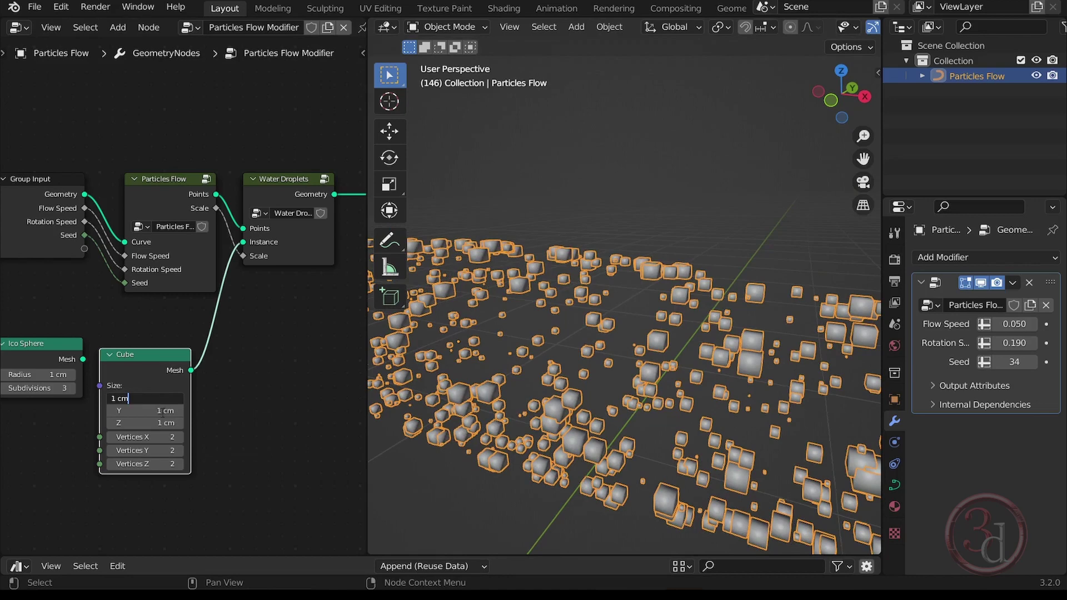
{"action": "key", "text": "Return"}
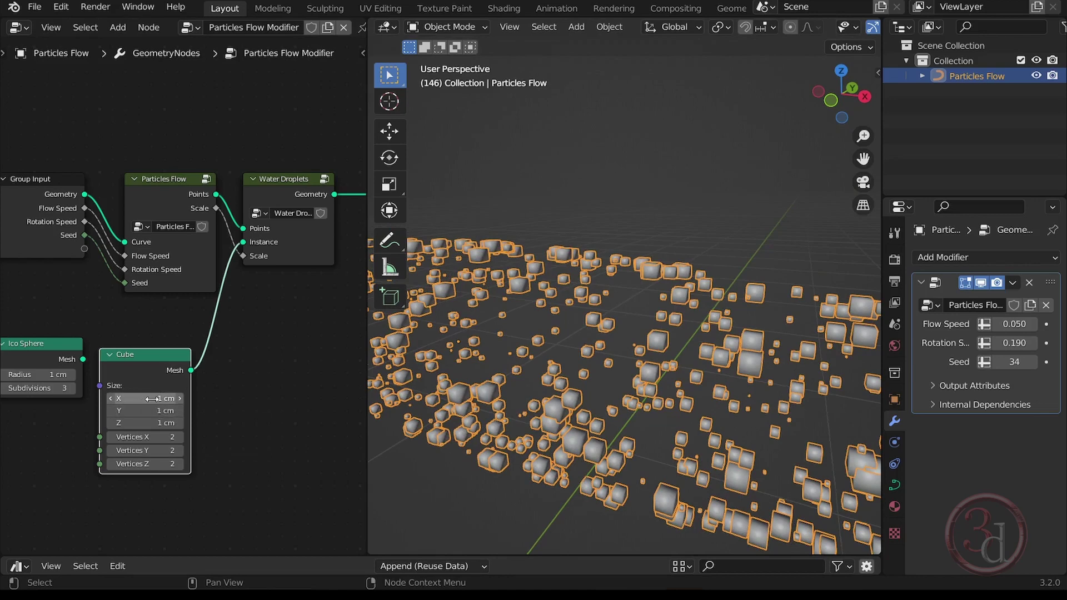
{"action": "mouse_move", "coordinate": [151, 399]}
{"action": "left_mouse_down"}
{"action": "mouse_move", "coordinate": [152, 423]}
{"action": "mouse_move", "coordinate": [153, 399]}
{"action": "left_mouse_up"}
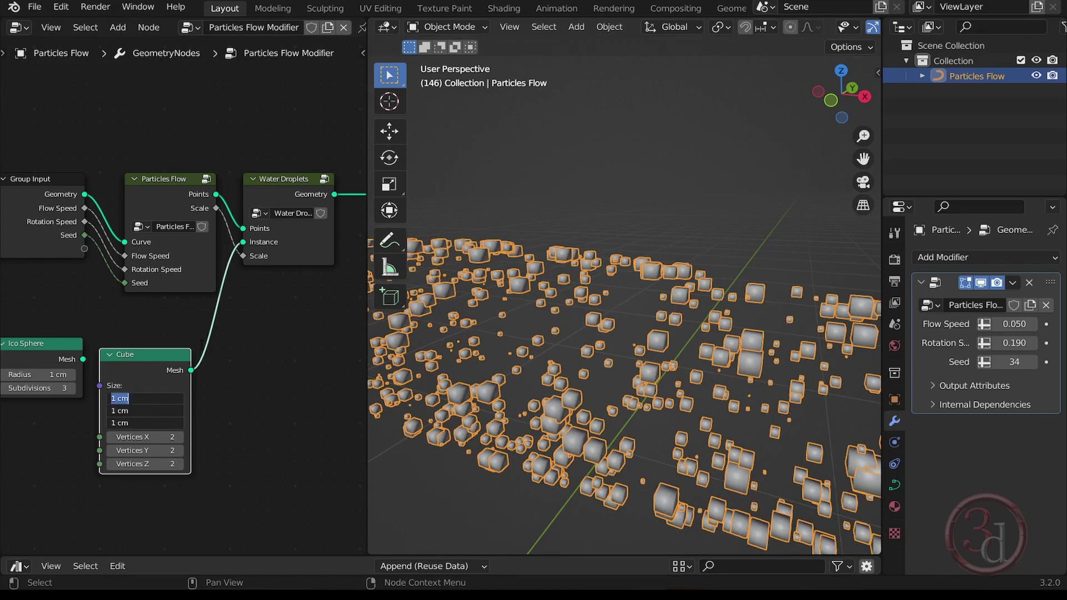
{"action": "type", "text": ".001"}
{"action": "key", "text": "Return"}
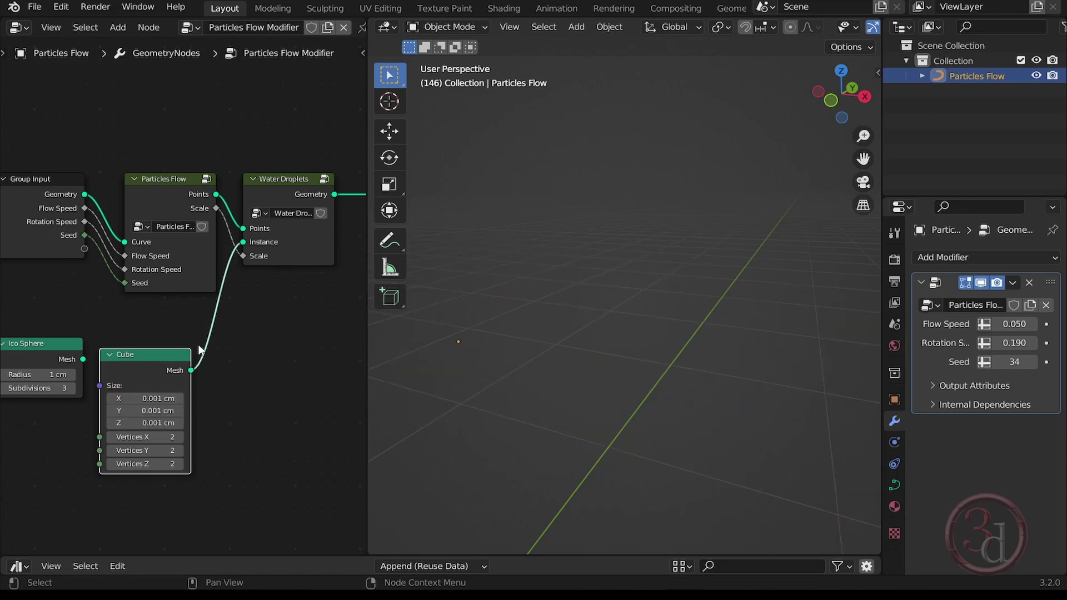
- Set the Cube node's X, Y and Z size to 0.1 cm and check the particles in the scene up close
{"action": "mouse_move", "coordinate": [151, 400]}
{"action": "left_mouse_down"}
{"action": "mouse_move", "coordinate": [152, 423]}
{"action": "mouse_move", "coordinate": [153, 399]}
{"action": "left_mouse_up"}
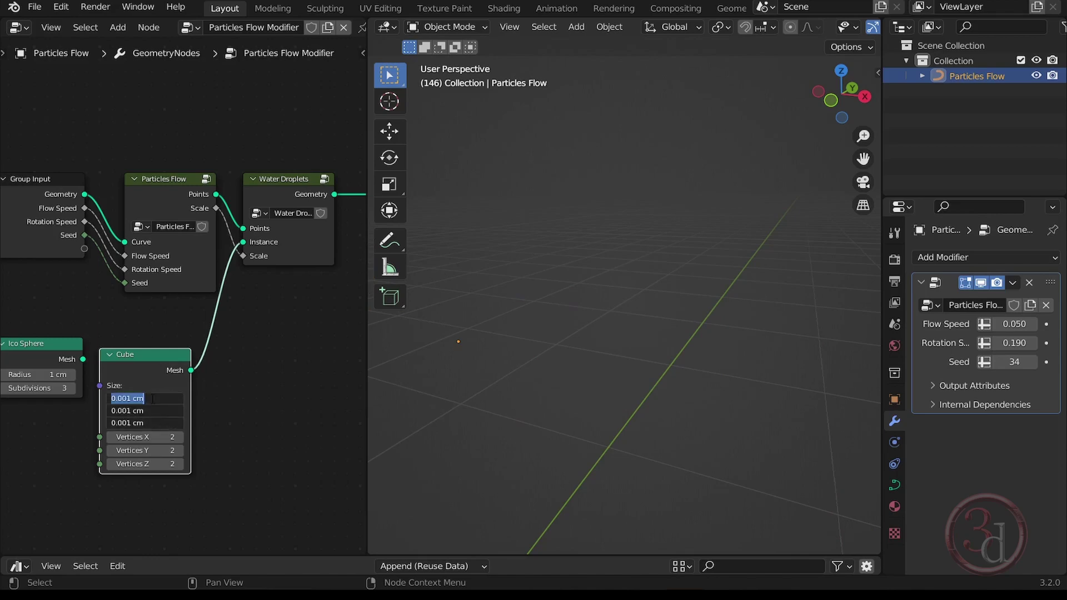
{"action": "type", "text": ".1"}
{"action": "key", "text": "Return"}
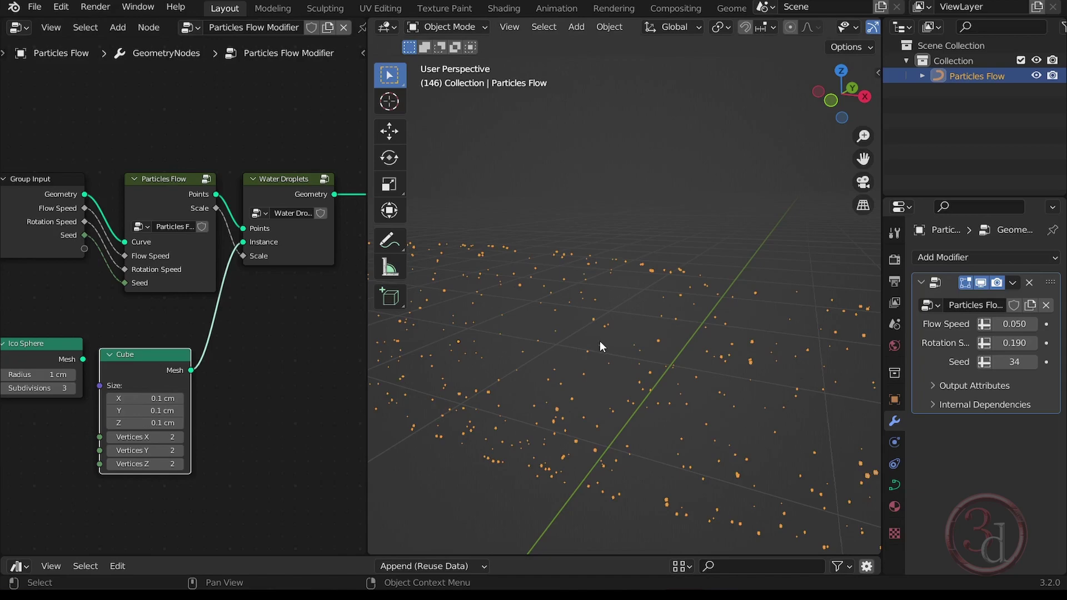
{"action": "middle_click_drag", "start_coordinate": [600, 342], "coordinate": [601, 387]}
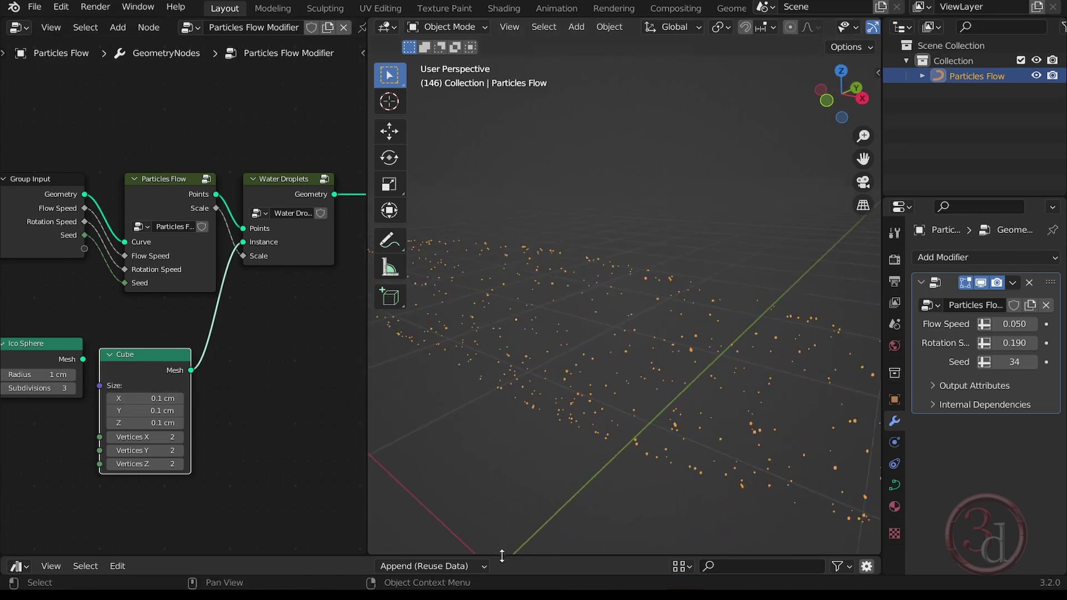
{"action": "scroll", "coordinate": [530, 490], "scroll_direction": "down", "scroll_amount": 4}
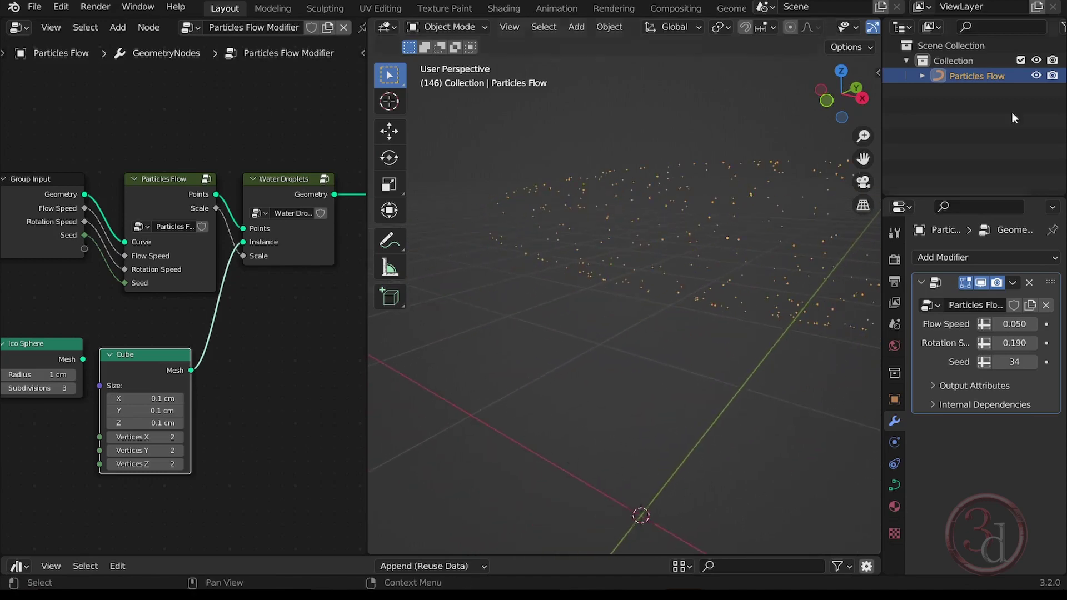
{"action": "scroll", "coordinate": [603, 377], "scroll_direction": "up", "scroll_amount": 5}
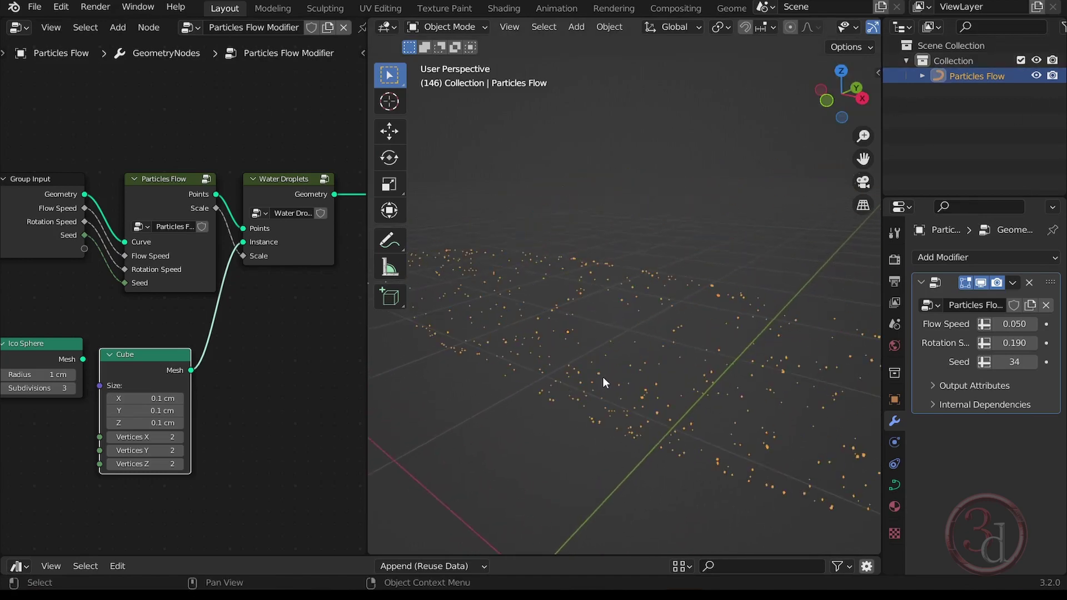
{"action": "scroll", "coordinate": [608, 325], "scroll_direction": "up", "scroll_amount": 2}
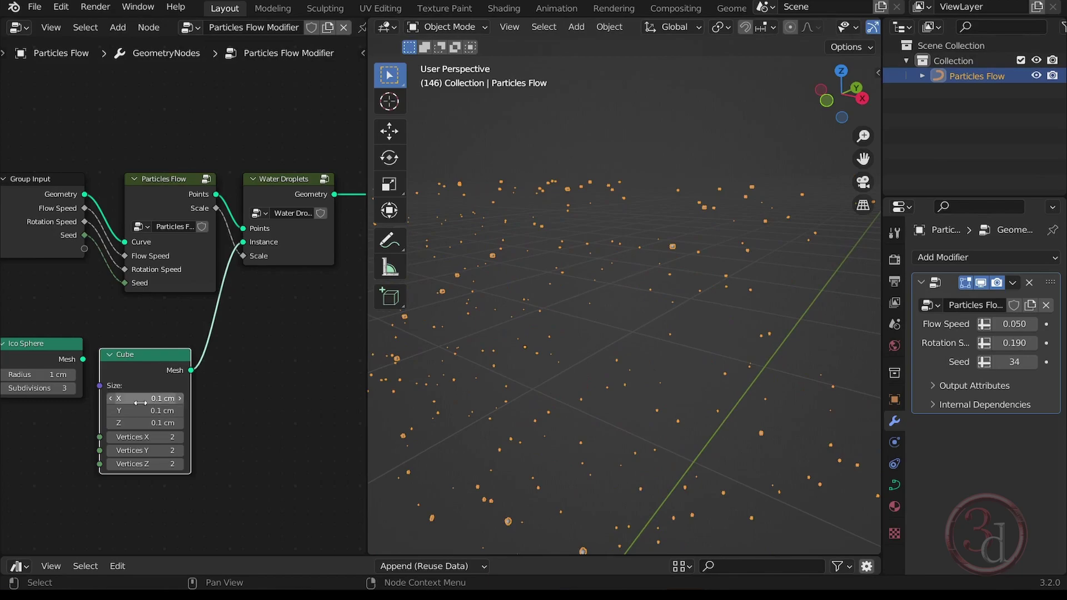
- Stretch only the Cube node's X size to 14.1 cm and view the particle streaks looking along their flow
{"action": "left_click_drag", "start_coordinate": [143, 399], "coordinate": [222, 399]}
{"action": "mouse_move", "coordinate": [719, 360]}
{"action": "middle_mouse_down"}
{"action": "mouse_move", "coordinate": [669, 397]}
{"action": "mouse_move", "coordinate": [582, 375]}
{"action": "mouse_move", "coordinate": [589, 360]}
{"action": "mouse_move", "coordinate": [627, 373]}
{"action": "mouse_move", "coordinate": [649, 419]}
{"action": "middle_mouse_up"}
{"action": "key", "text": "b"}
{"action": "left_click_drag", "start_coordinate": [617, 211], "coordinate": [586, 197]}
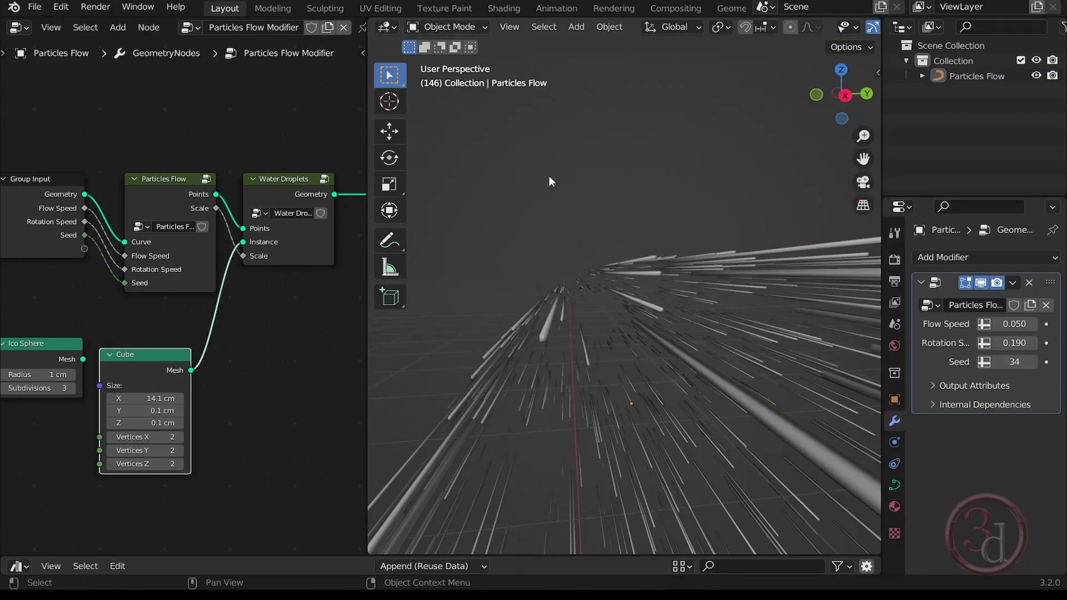
- Add a camera to the scene and look through it
{"action": "key", "text": "shift+a"}
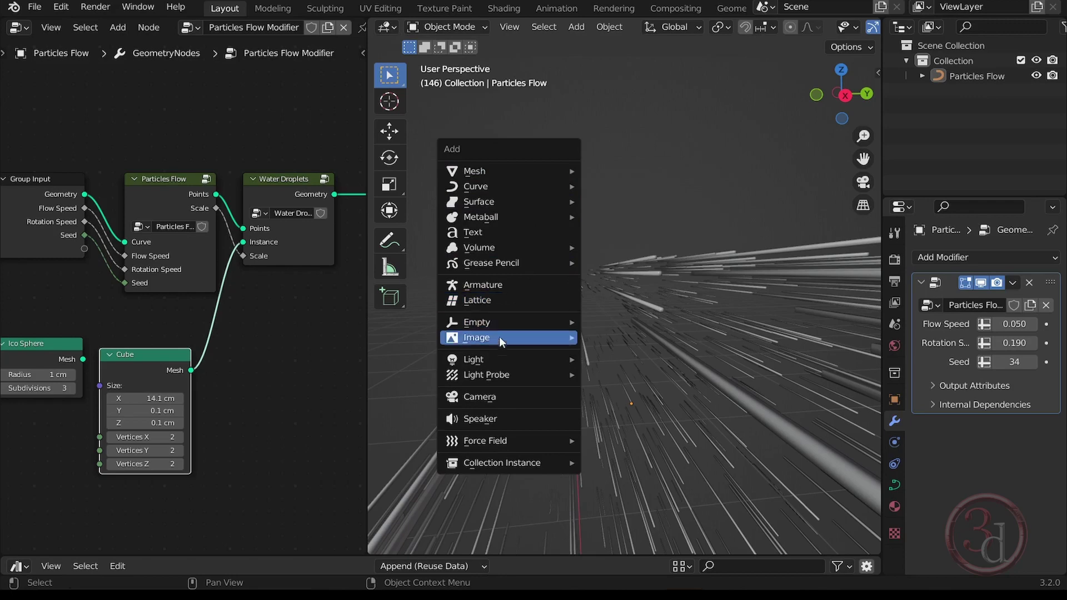
{"action": "left_click", "coordinate": [507, 396]}
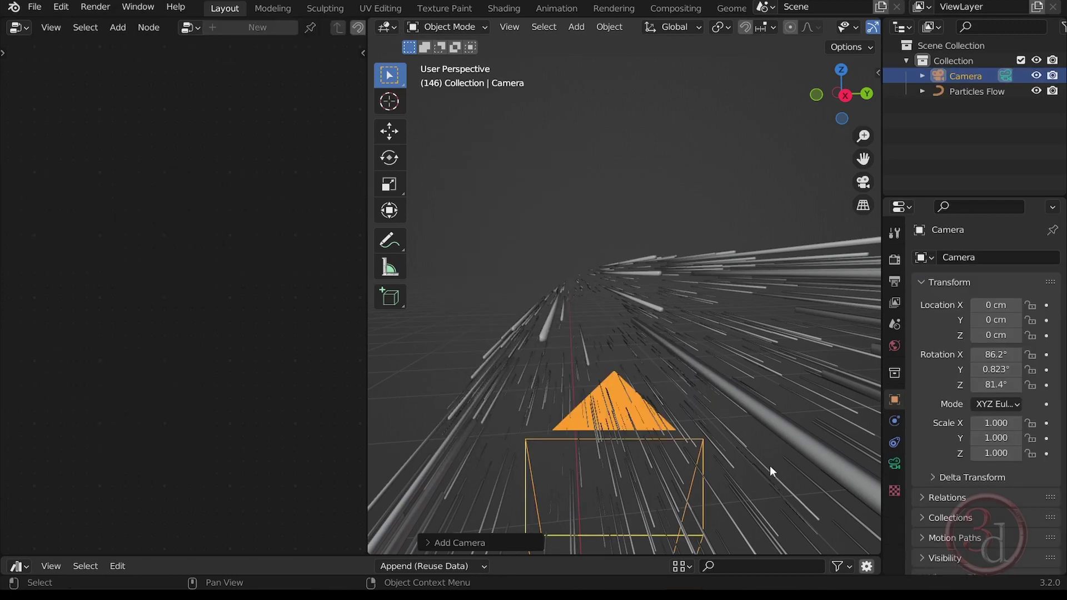
{"action": "key", "text": "grave"}
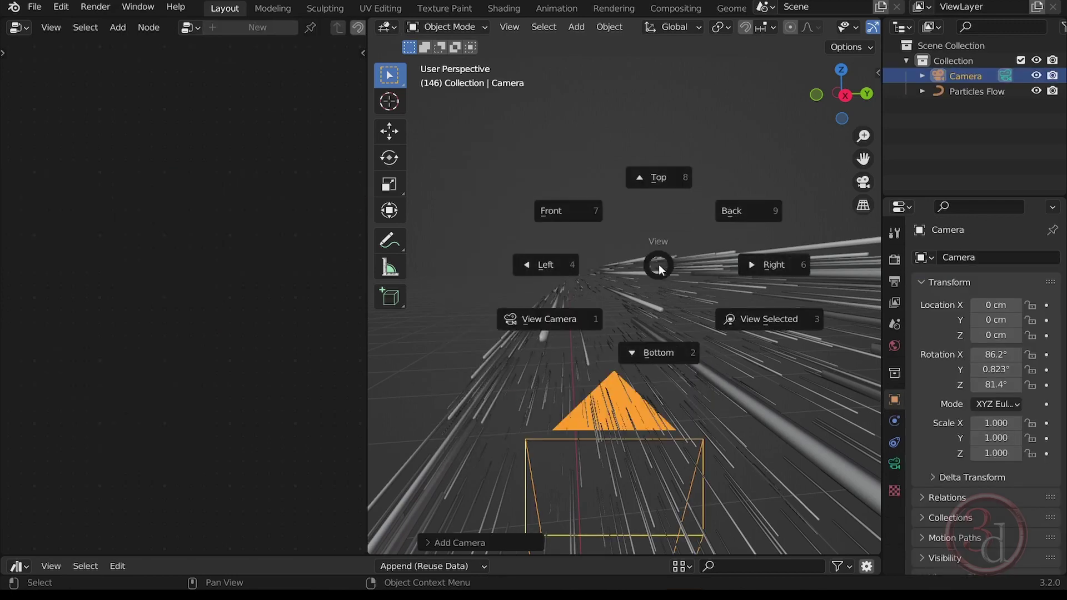
{"action": "left_click", "coordinate": [586, 322]}
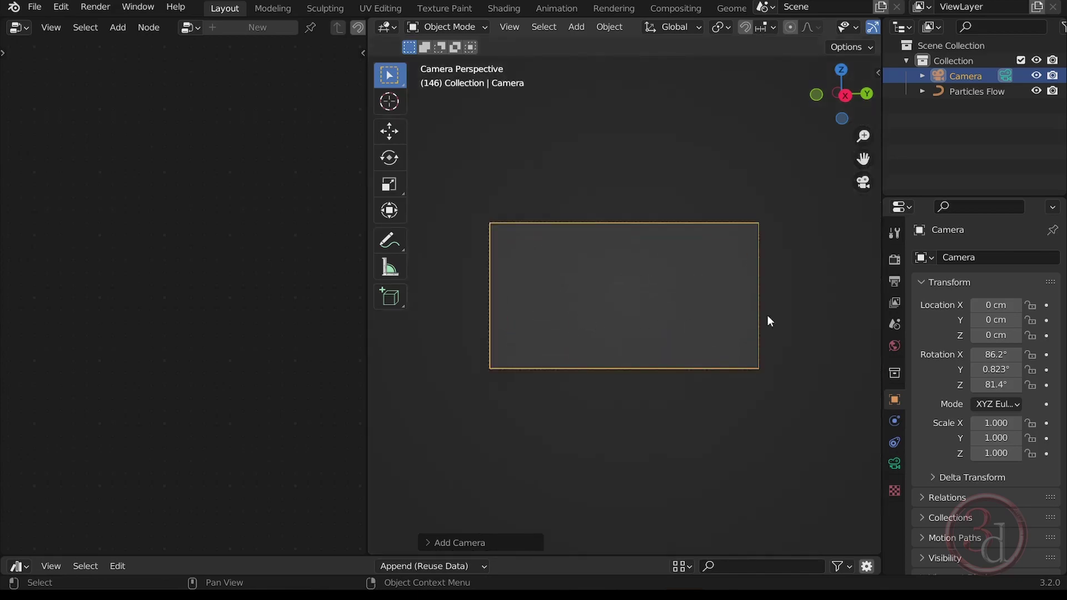
{"action": "left_click", "coordinate": [725, 303]}
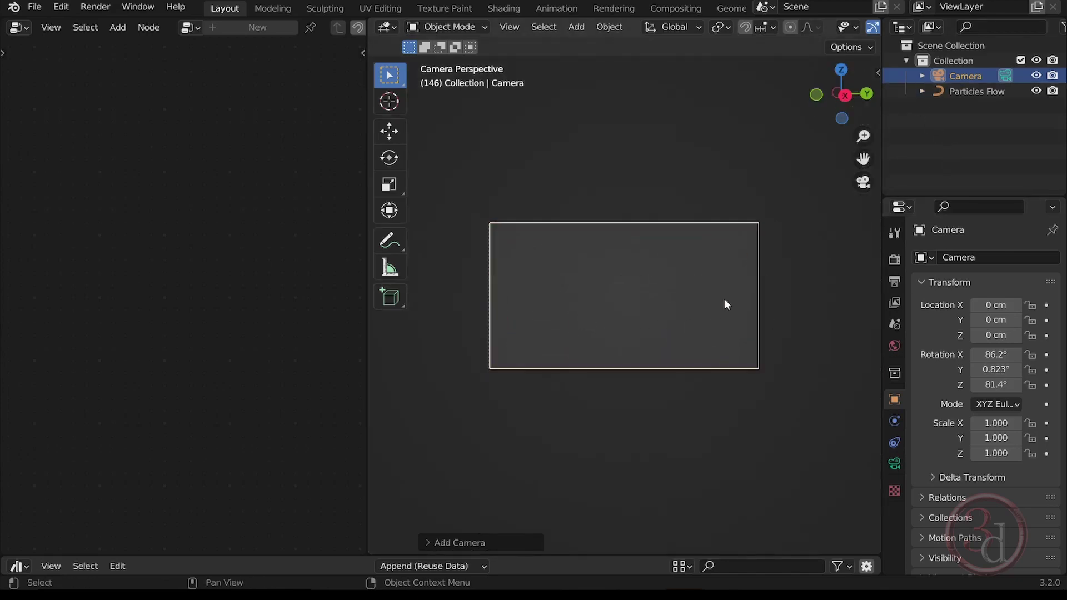
{"action": "left_click", "coordinate": [713, 309]}
- Lock the camera to the view and reposition it at a height of about 107 cm, with the particle streaks radiating around its frame
{"action": "key", "text": "n"}
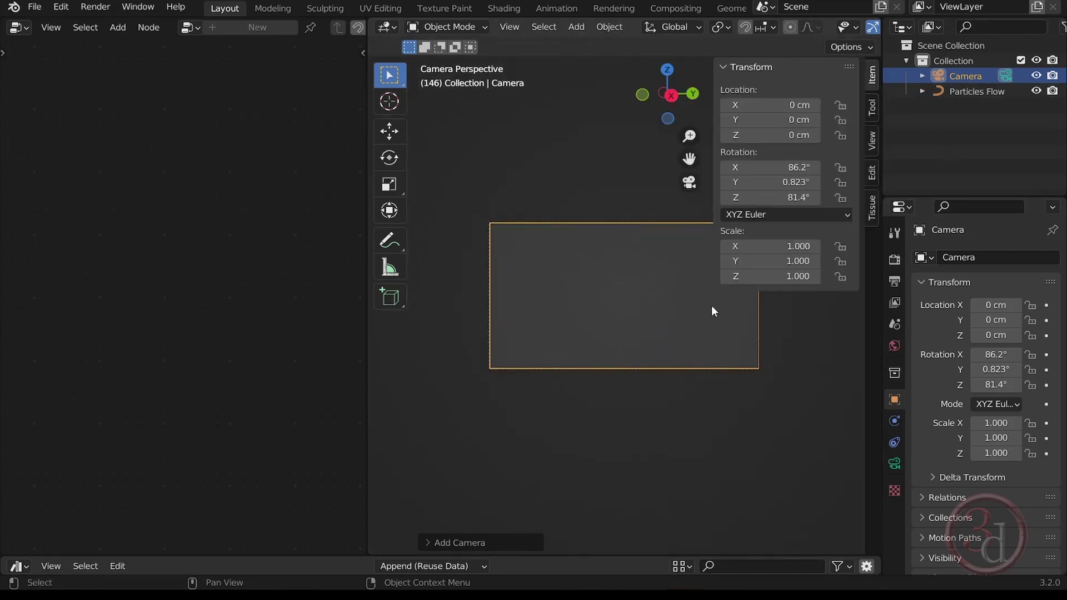
{"action": "left_click", "coordinate": [871, 139]}
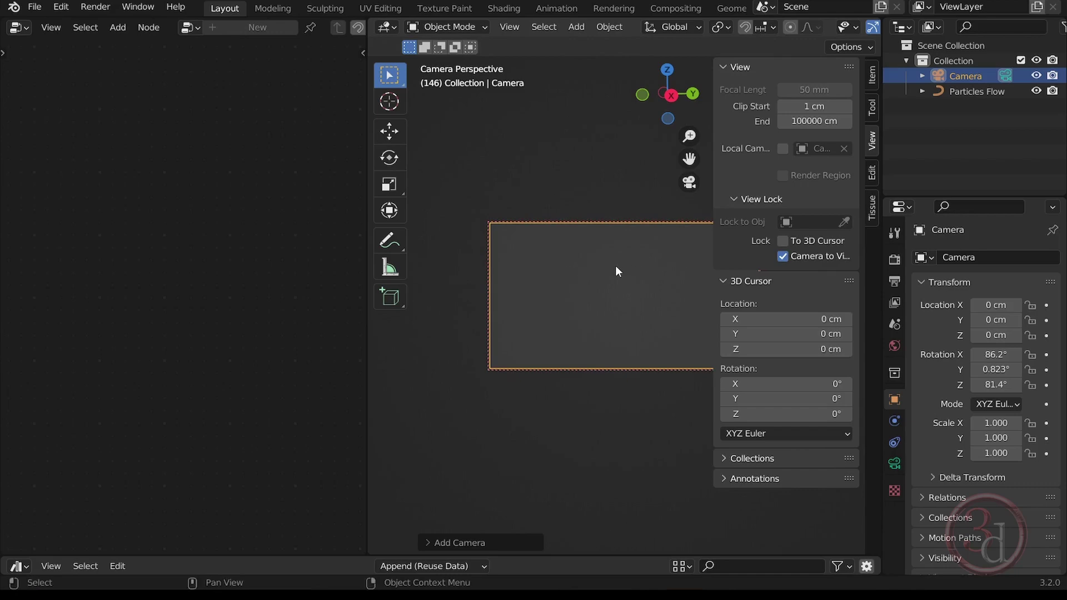
{"action": "key", "text": "n"}
{"action": "scroll", "coordinate": [630, 331], "scroll_direction": "down", "scroll_amount": 5}
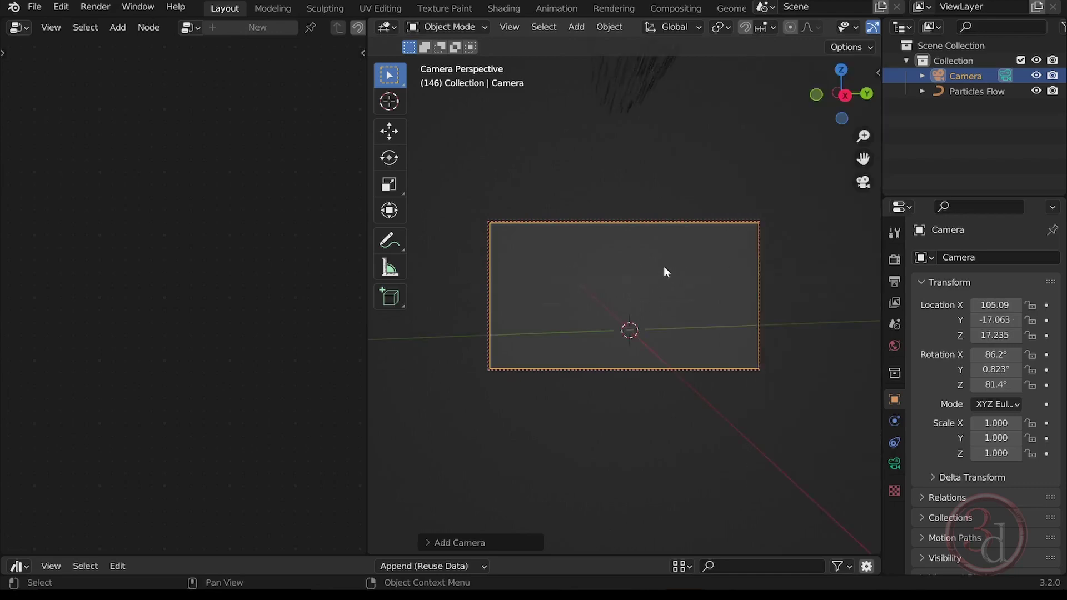
{"action": "mouse_move", "coordinate": [663, 266]}
{"action": "middle_mouse_down", "text": "shift"}
{"action": "mouse_move", "coordinate": [632, 365]}
{"action": "mouse_move", "coordinate": [643, 227]}
{"action": "mouse_move", "coordinate": [651, 245]}
{"action": "mouse_move", "coordinate": [633, 279]}
{"action": "mouse_move", "coordinate": [636, 249]}
{"action": "mouse_move", "coordinate": [616, 258]}
{"action": "mouse_move", "coordinate": [666, 261]}
{"action": "mouse_move", "coordinate": [627, 256]}
{"action": "mouse_move", "coordinate": [650, 277]}
{"action": "mouse_move", "coordinate": [645, 285]}
{"action": "mouse_move", "coordinate": [647, 269]}
{"action": "middle_mouse_up", "text": "shift"}
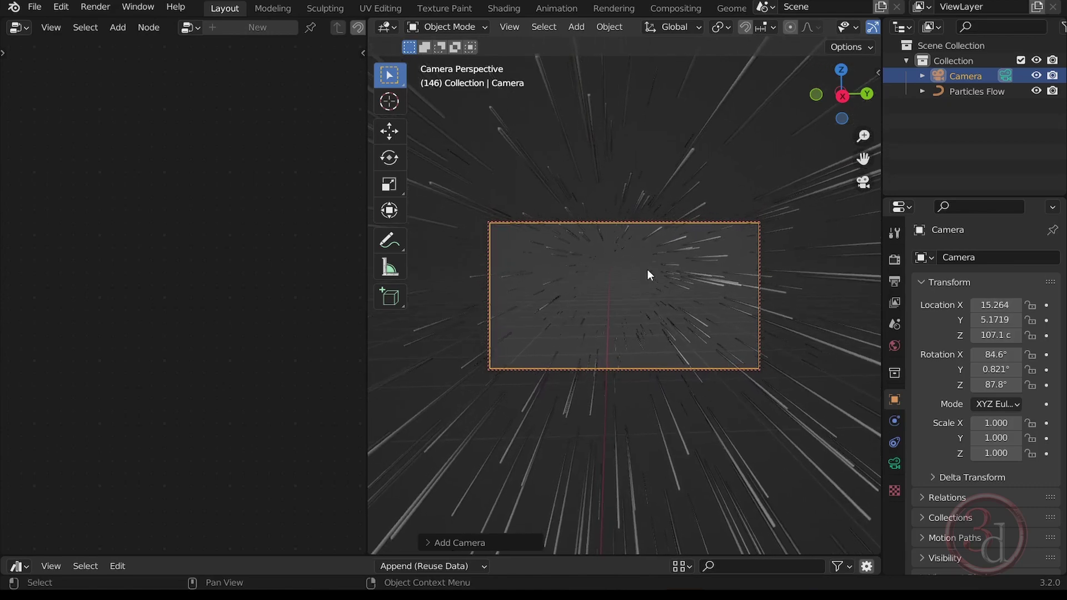
- Set the Base Color of the Particles Flow object's "black" material to black and show the scene in Material Preview shading
{"action": "left_click", "coordinate": [654, 236]}
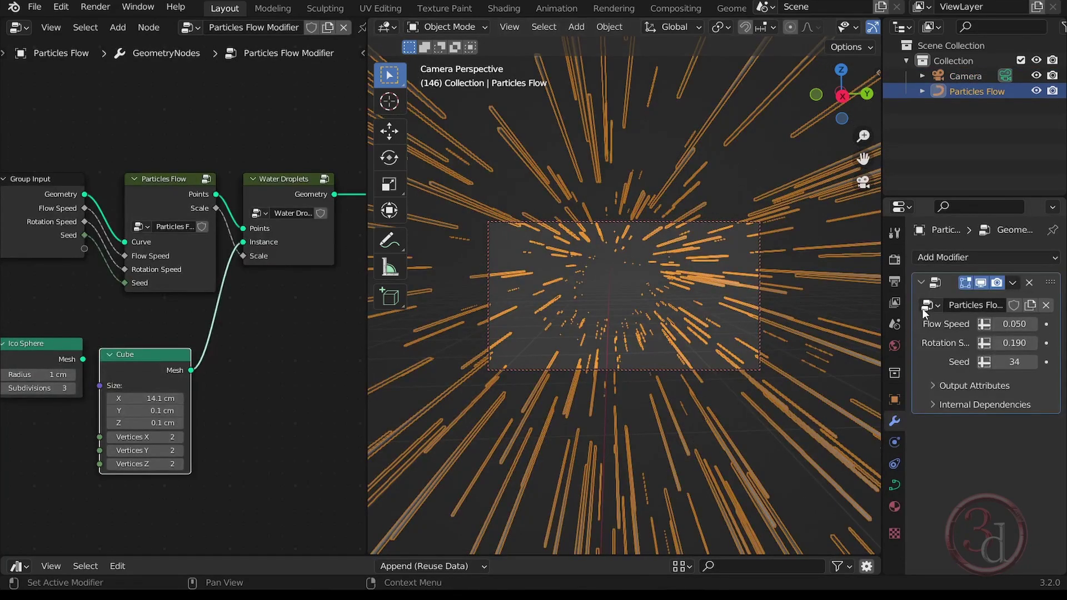
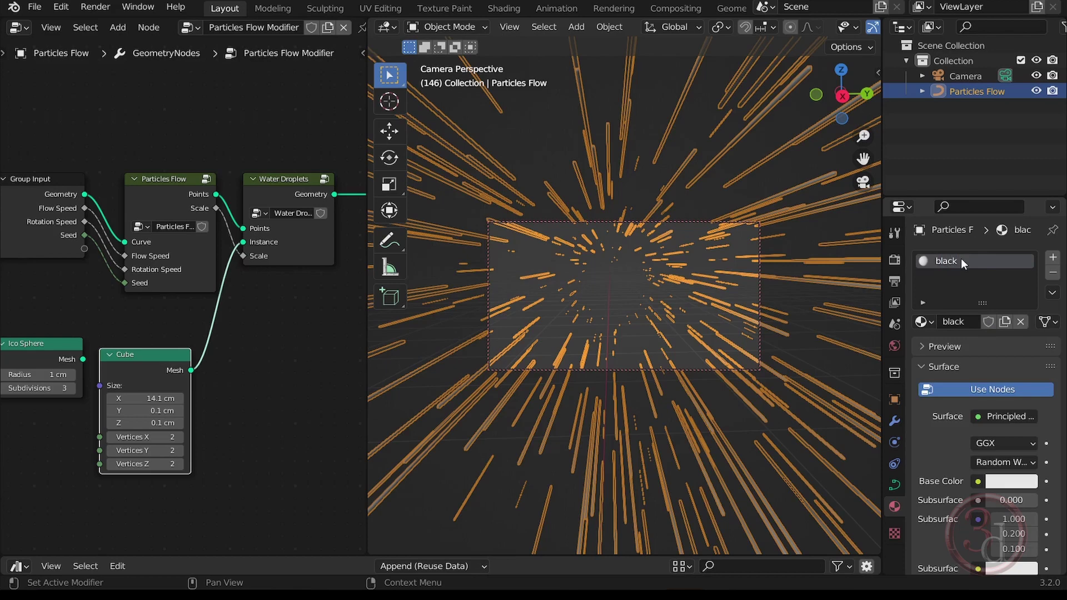
{"action": "left_click", "coordinate": [1012, 481]}
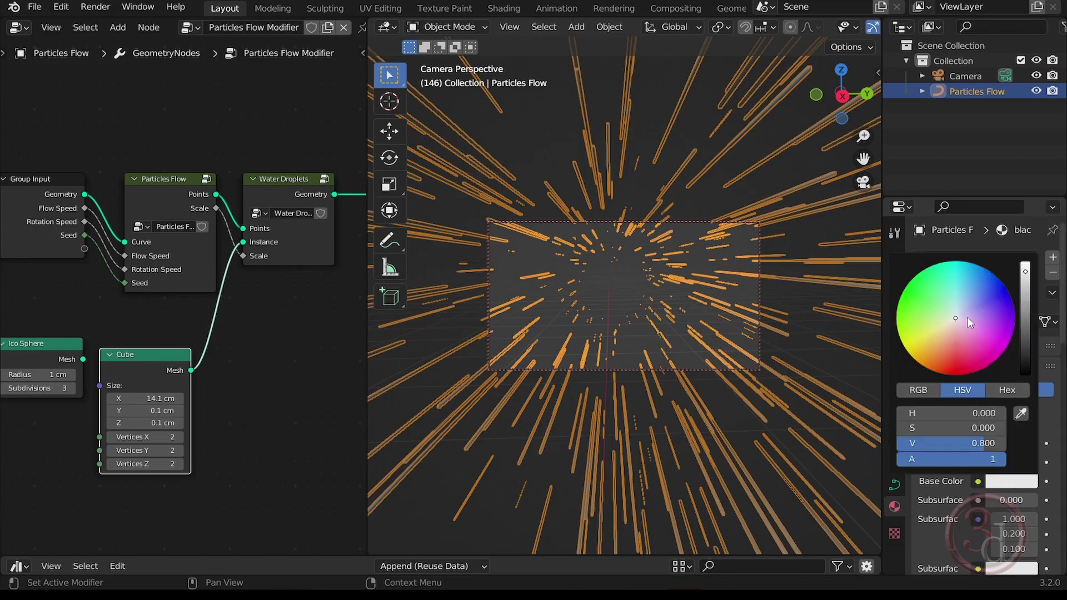
{"action": "left_click_drag", "start_coordinate": [1026, 272], "coordinate": [1026, 372]}
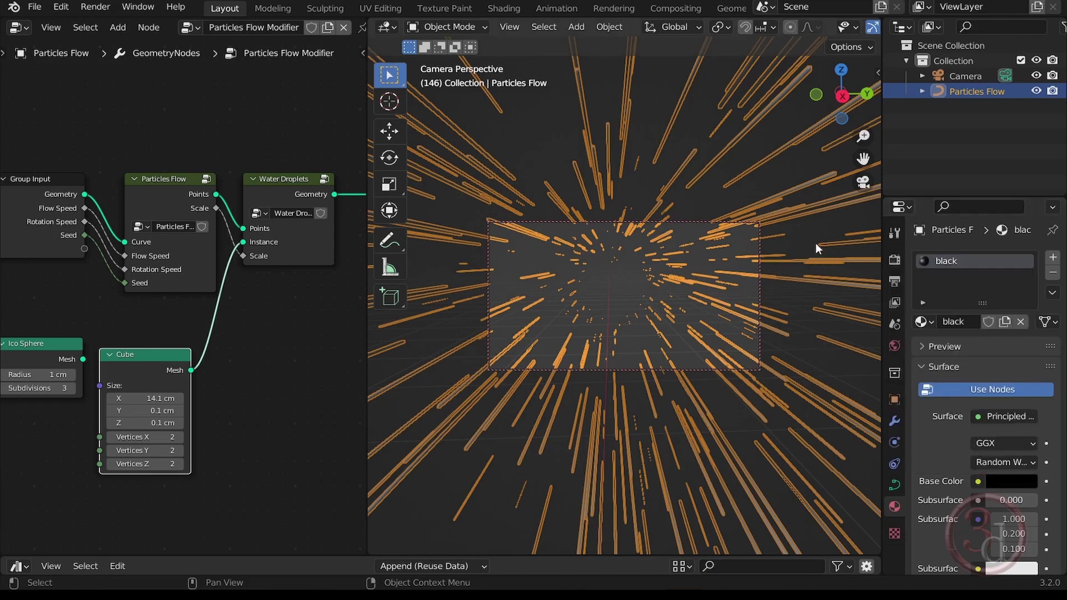
{"action": "left_click", "coordinate": [809, 229]}
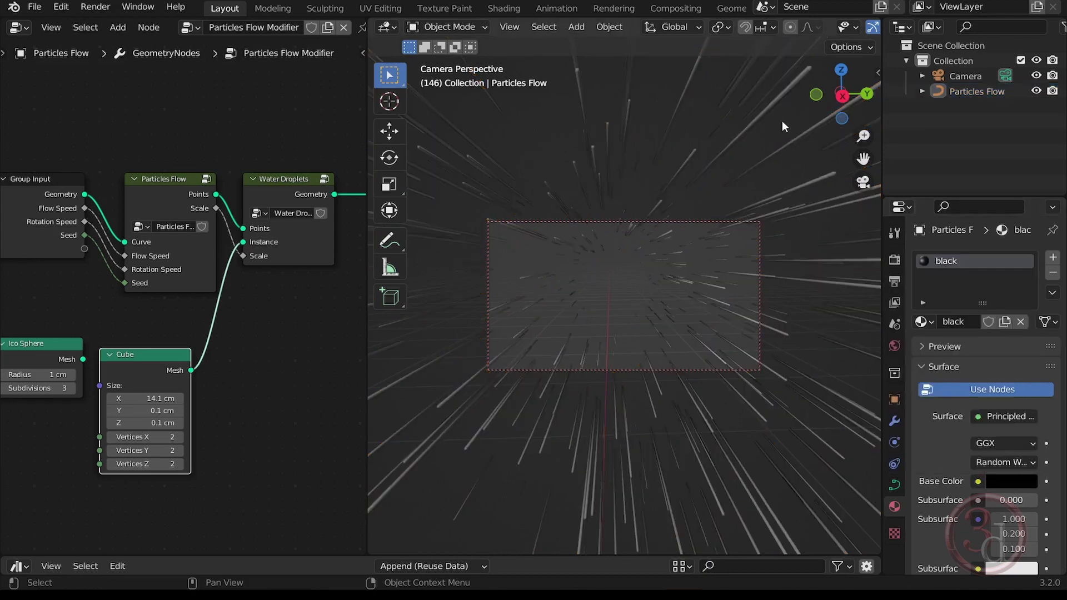
{"action": "key", "text": "z"}
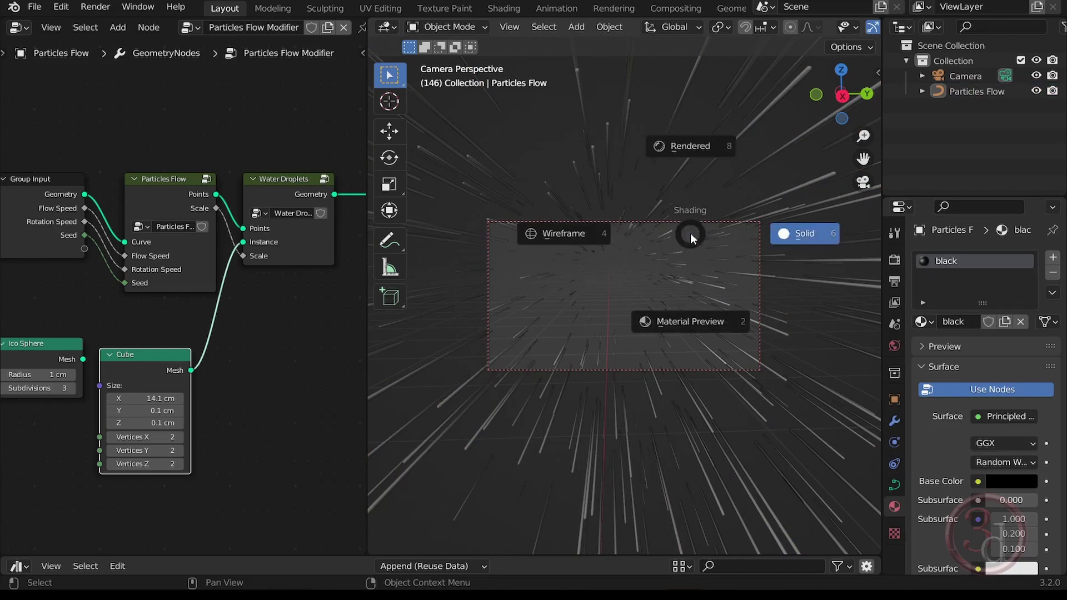
{"action": "left_click", "coordinate": [704, 319]}
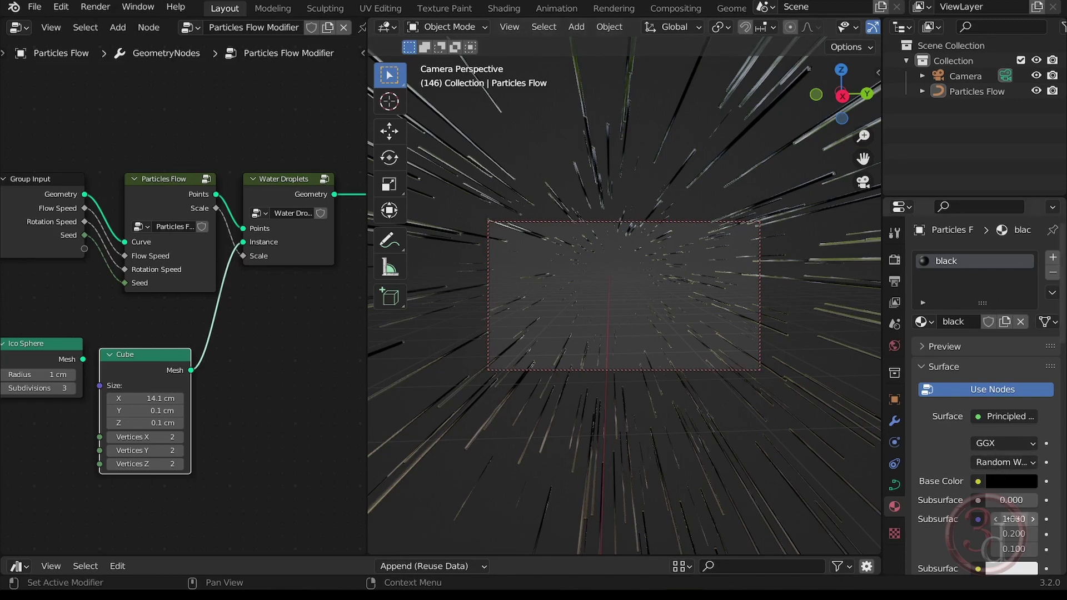
- Try a magenta Base Color (H 0.848, S 1.000, V 0.617) on the streaks' "black" material
{"action": "left_click", "coordinate": [1018, 479]}
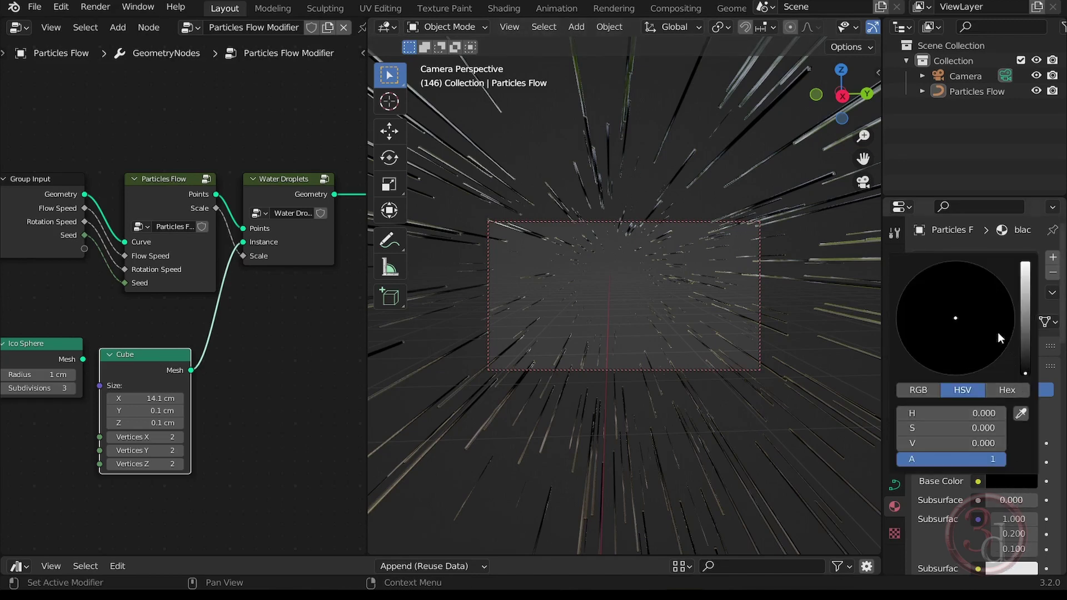
{"action": "left_click", "coordinate": [1025, 321]}
{"action": "left_click", "coordinate": [1006, 345]}
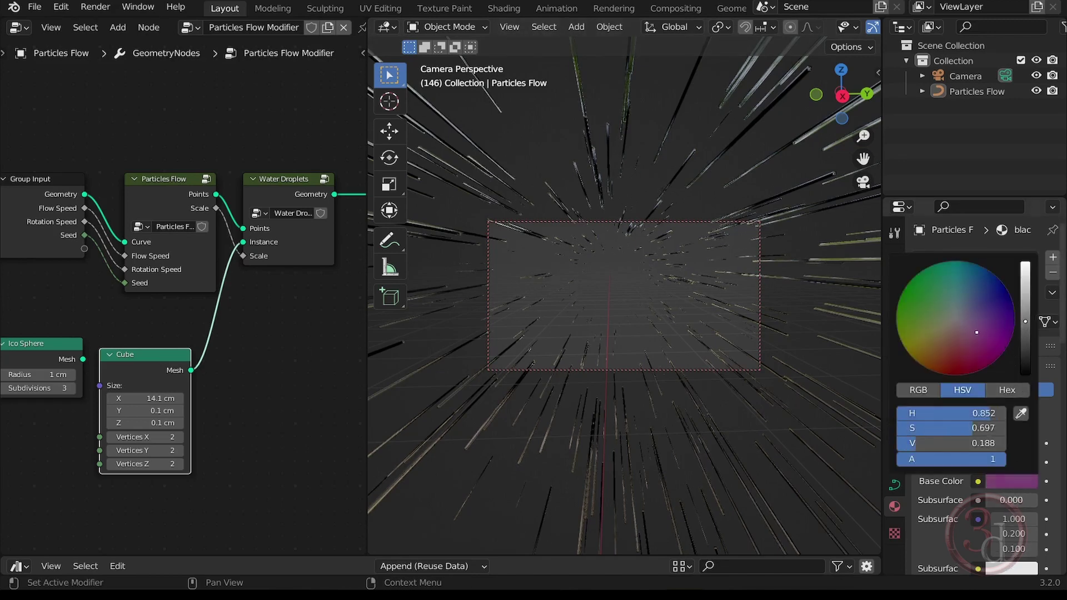
{"action": "mouse_move", "coordinate": [1006, 344]}
{"action": "left_mouse_down"}
{"action": "mouse_move", "coordinate": [1019, 355]}
{"action": "mouse_move", "coordinate": [1026, 283]}
{"action": "left_mouse_up"}
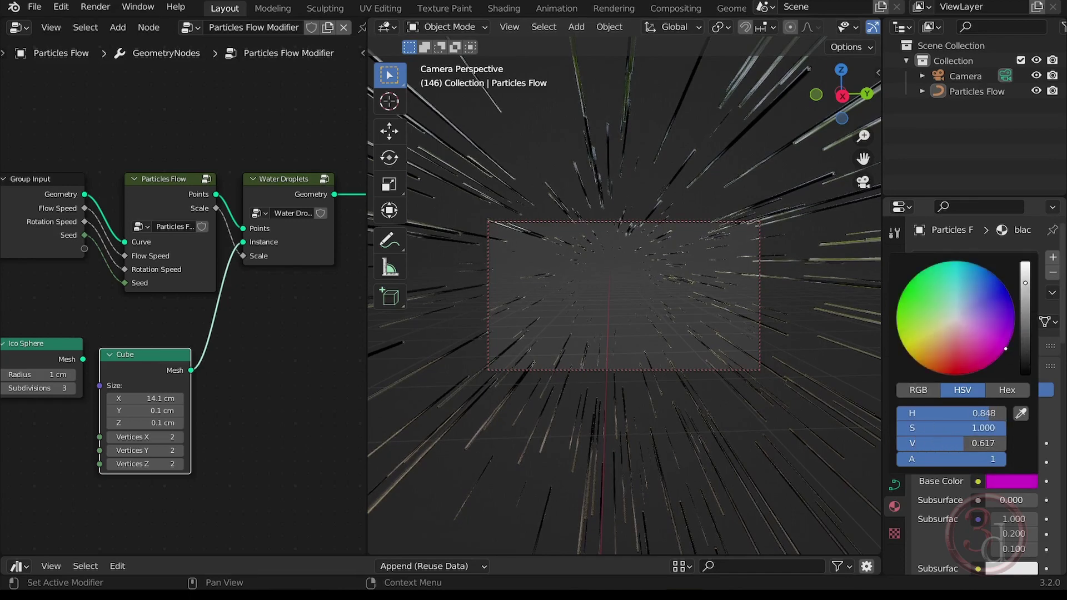
{"action": "left_click", "coordinate": [673, 187]}
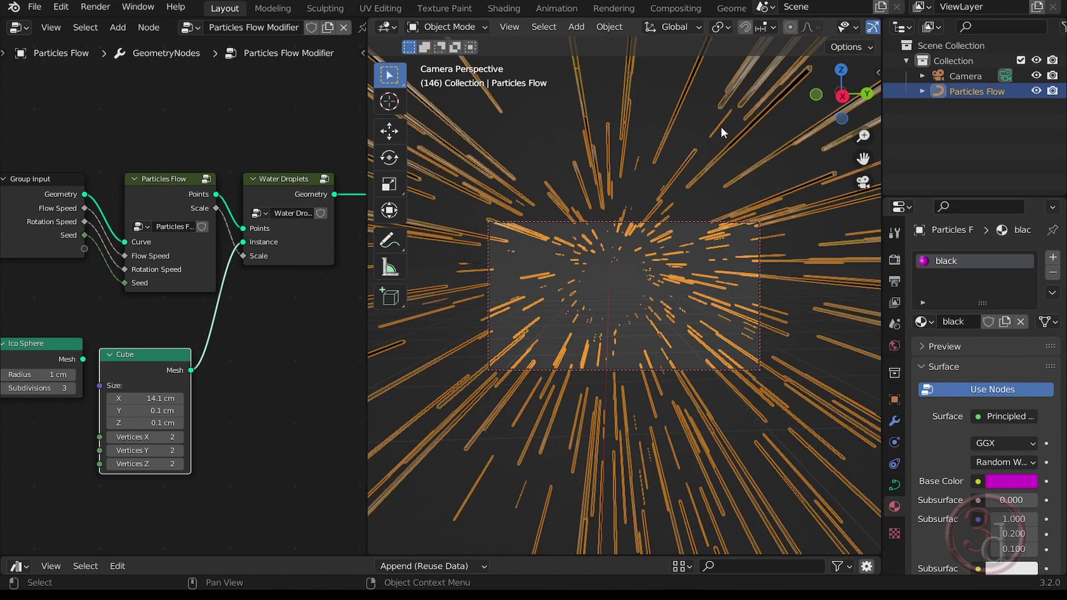
{"action": "left_click", "coordinate": [691, 129]}
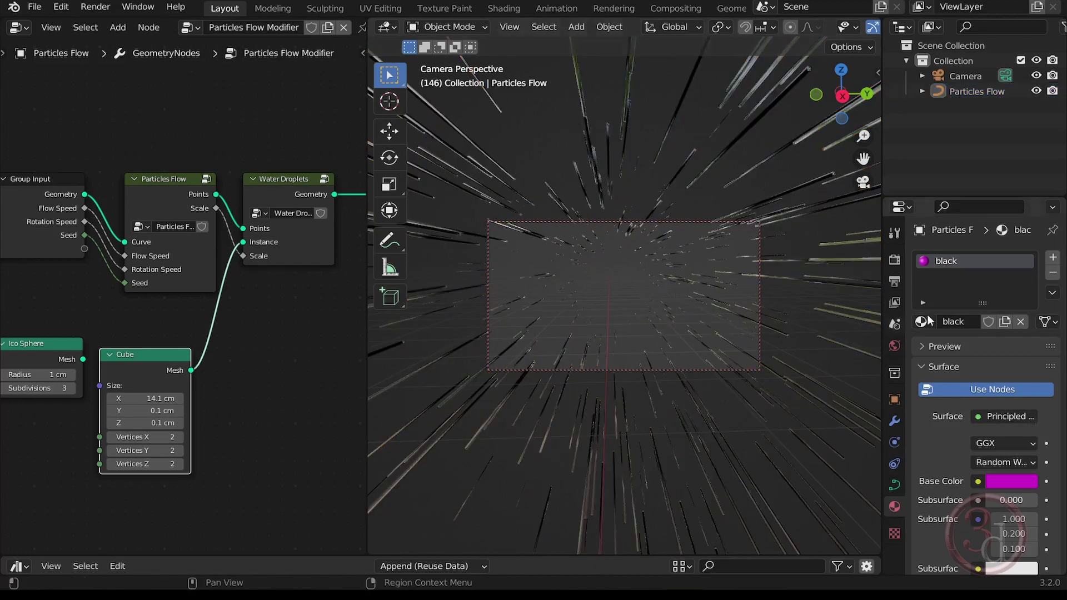
- Return the "black" material's Base Color to black with a V value of 0 and select the Particles Flow object
{"action": "left_click", "coordinate": [1011, 484]}
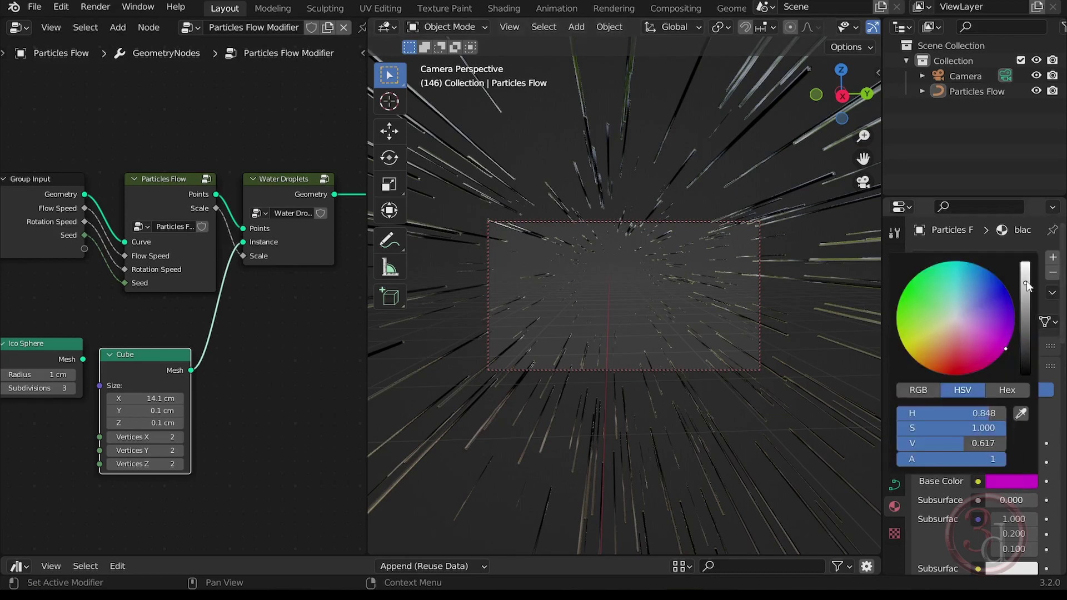
{"action": "left_click_drag", "start_coordinate": [1026, 281], "coordinate": [1027, 376]}
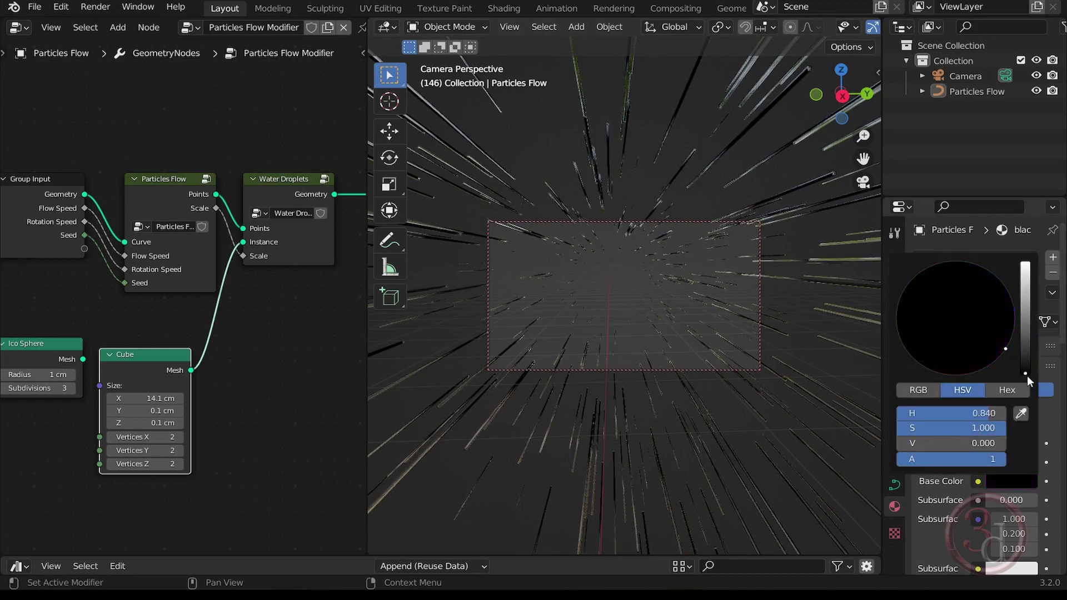
{"action": "left_click", "coordinate": [627, 297]}
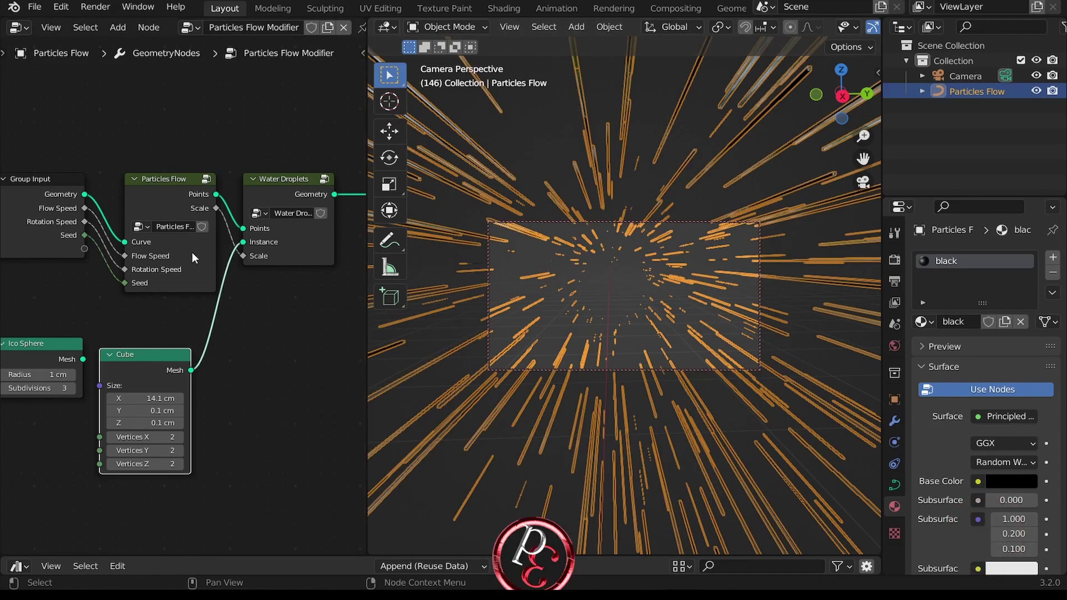
- Add a Set Material node between the Water Droplets and Group Output nodes of the Particles Flow Modifier tree
{"action": "middle_click_drag", "start_coordinate": [292, 320], "coordinate": [157, 328]}
{"action": "left_click", "coordinate": [278, 168]}
{"action": "mouse_move", "coordinate": [278, 168]}
{"action": "left_mouse_down"}
{"action": "mouse_move", "coordinate": [365, 166]}
{"action": "mouse_move", "coordinate": [278, 167]}
{"action": "left_mouse_up"}
{"action": "middle_click_drag", "start_coordinate": [150, 246], "coordinate": [244, 266]}
{"action": "left_click", "coordinate": [191, 245]}
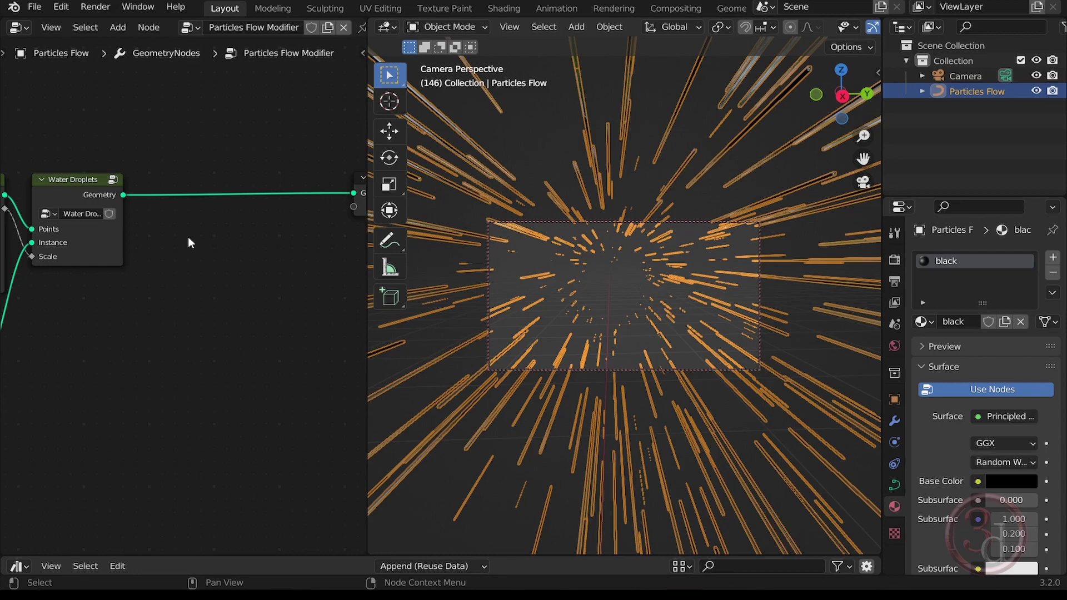
{"action": "middle_click_drag", "start_coordinate": [188, 237], "coordinate": [185, 239]}
{"action": "key", "text": "shift+a"}
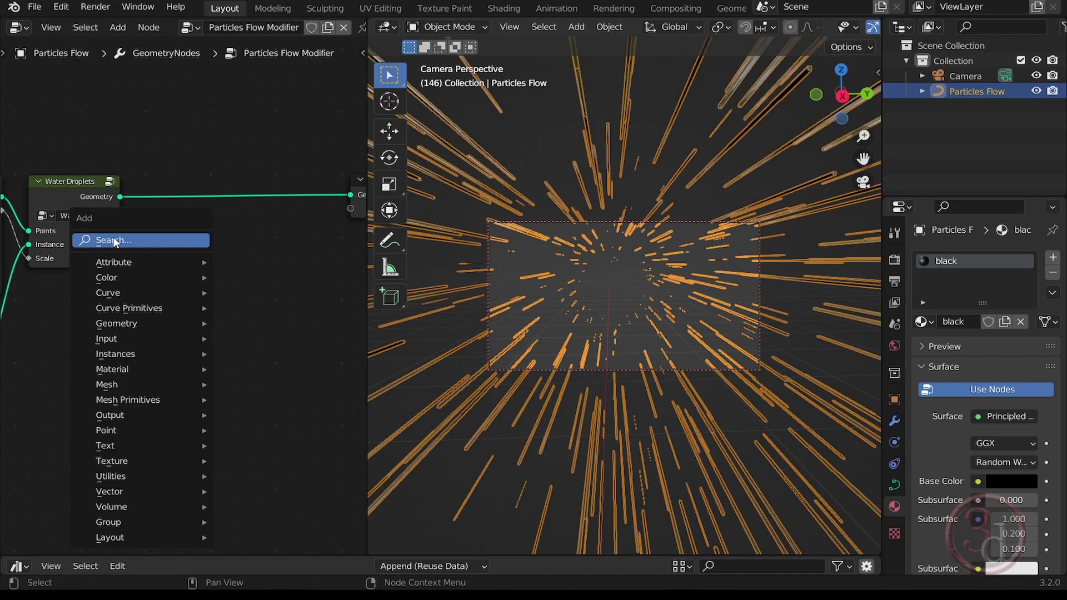
{"action": "key", "text": "Escape"}
{"action": "key", "text": "shift+a"}
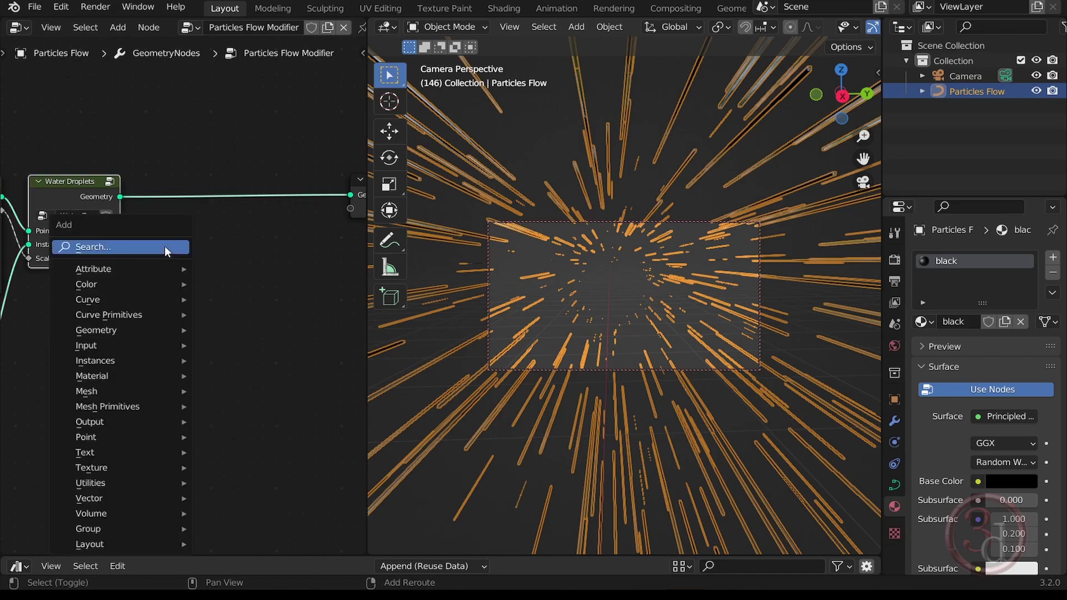
{"action": "left_click", "coordinate": [105, 248]}
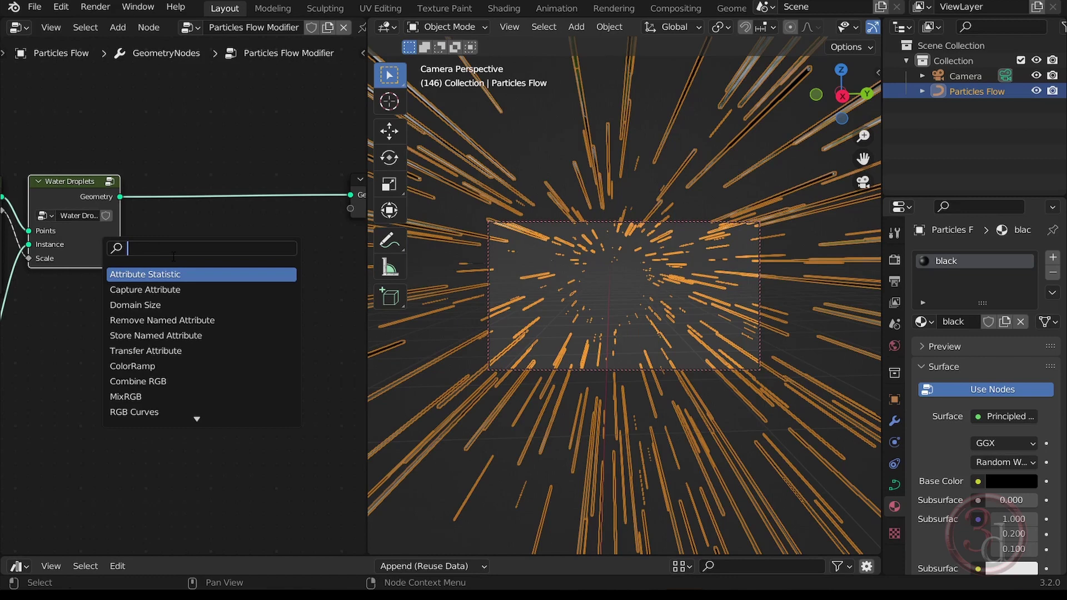
{"action": "type", "text": "set"}
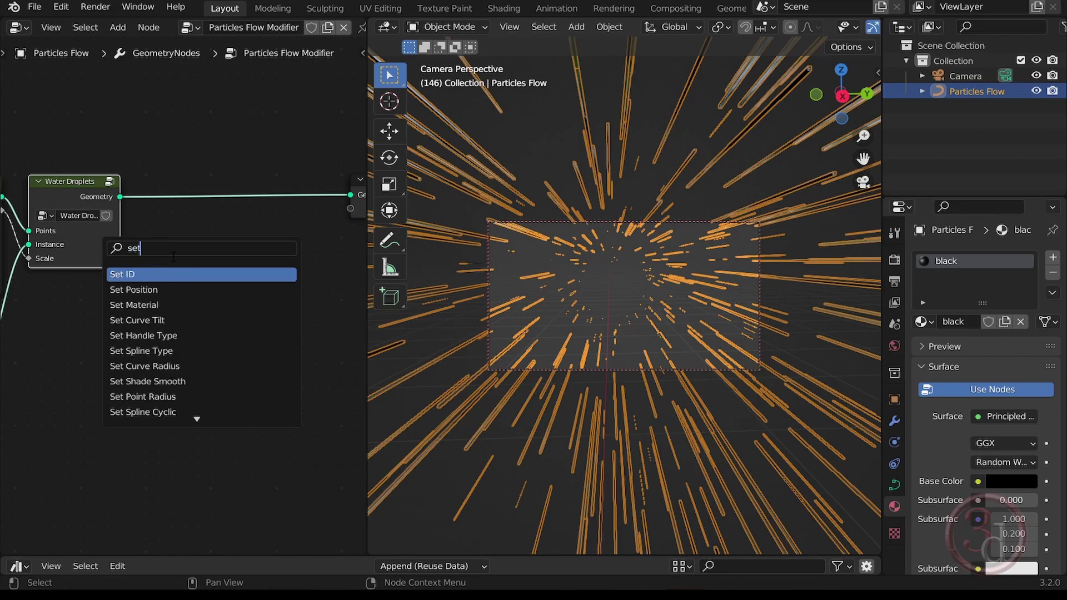
{"action": "type", "text": "m"}
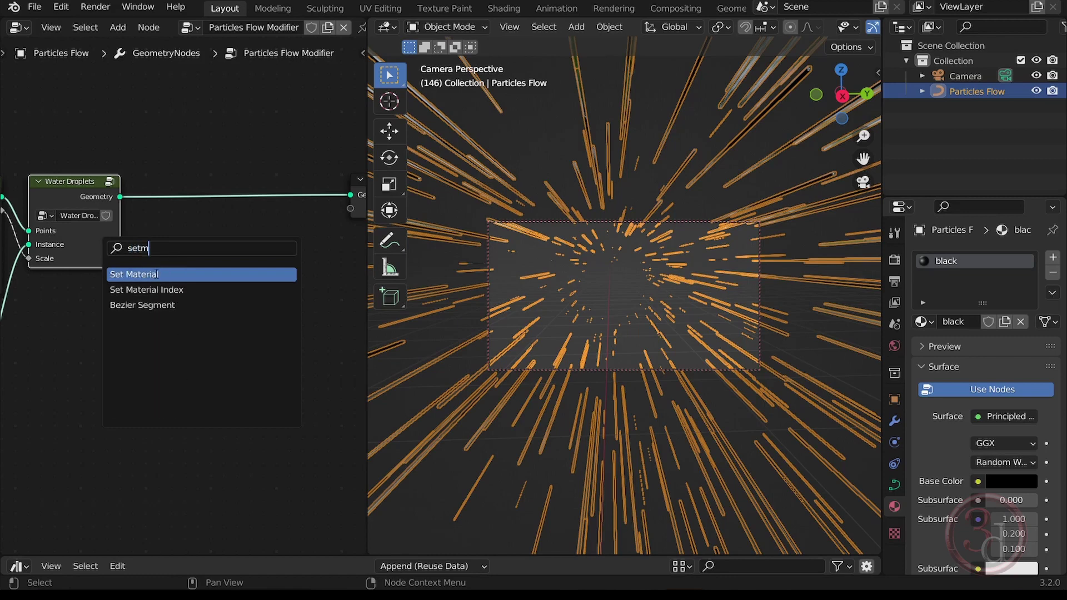
{"action": "key", "text": "Return"}
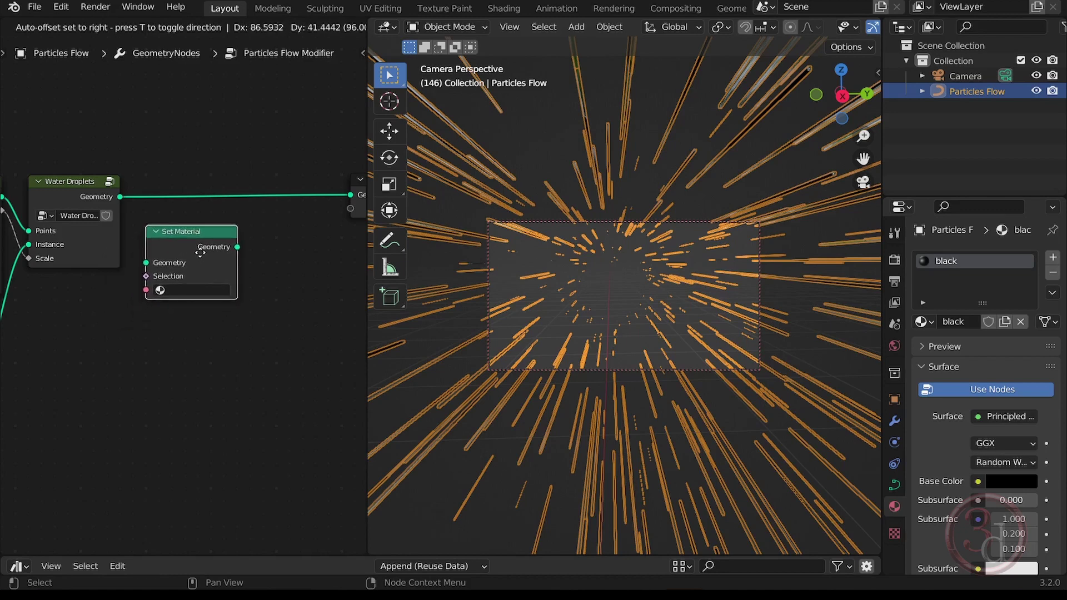
{"action": "left_click", "coordinate": [202, 249]}
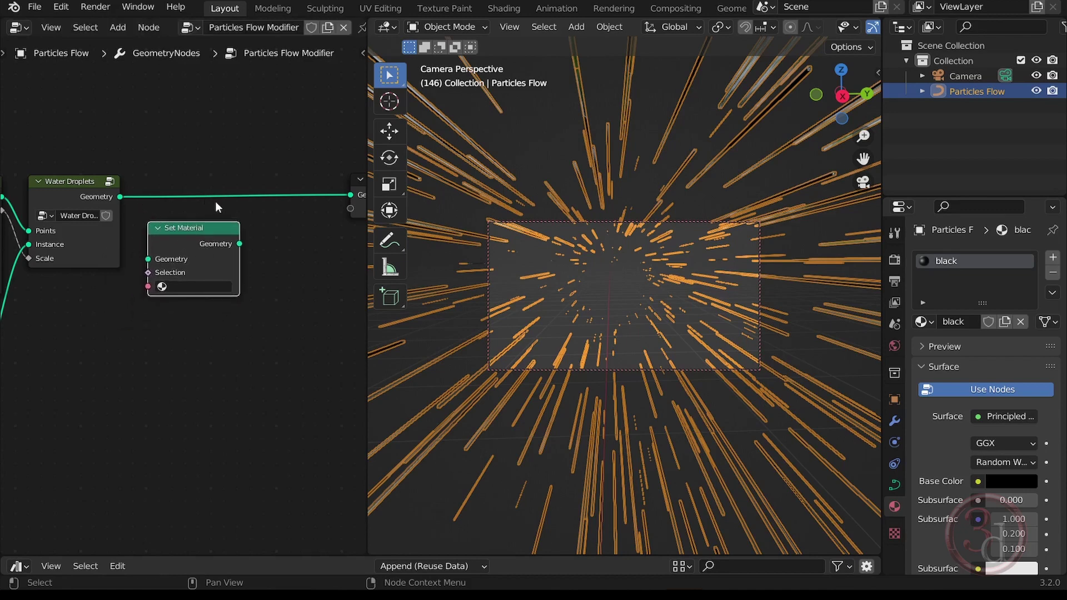
- Route the Water Droplets geometry through the Set Material node into the Group Output, replacing the direct link
{"action": "middle_click_drag", "start_coordinate": [138, 196], "coordinate": [91, 209]}
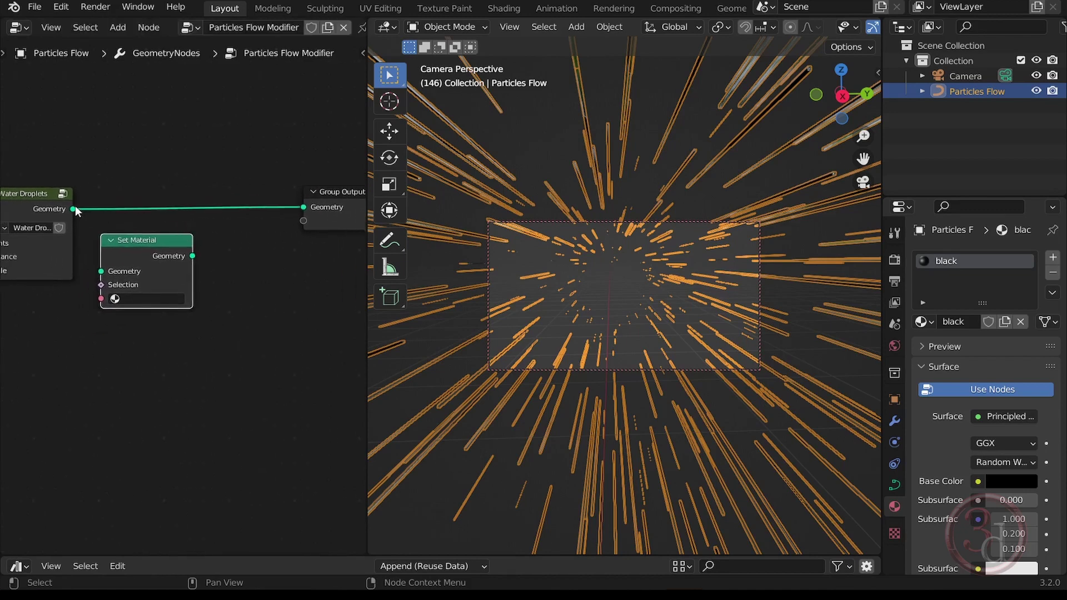
{"action": "mouse_move", "coordinate": [74, 207]}
{"action": "left_click_drag", "start_coordinate": [73, 209], "coordinate": [101, 272]}
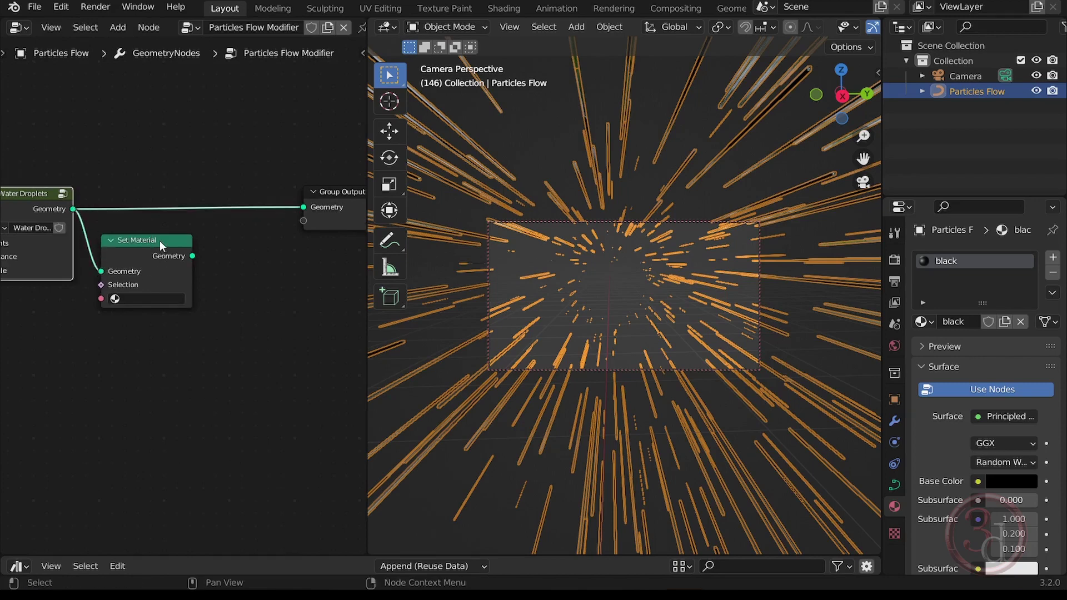
{"action": "left_click_drag", "start_coordinate": [138, 234], "coordinate": [158, 230]}
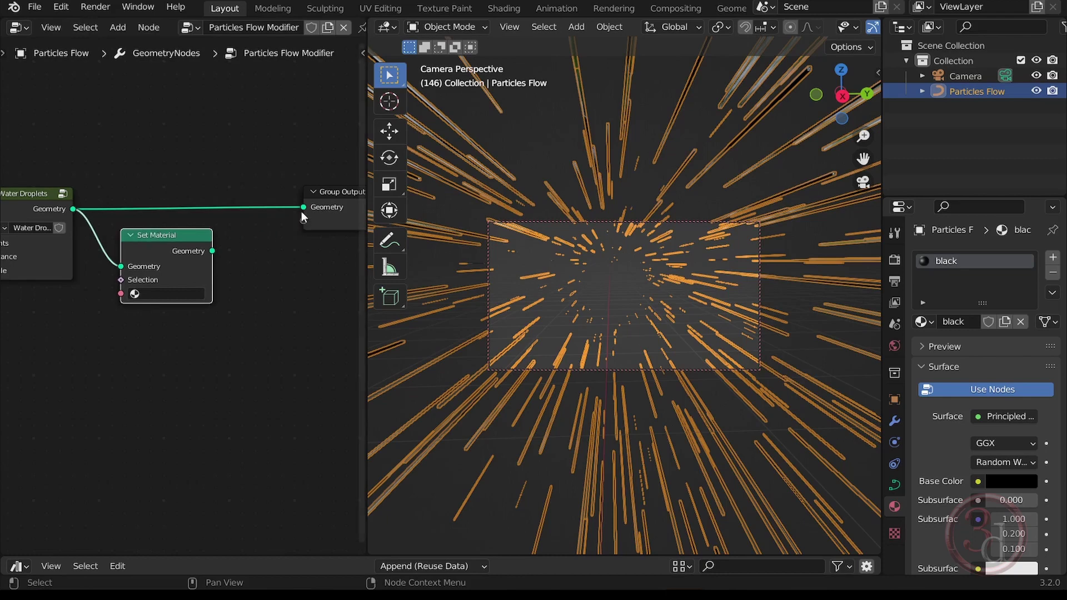
{"action": "left_click_drag", "start_coordinate": [304, 209], "coordinate": [242, 224]}
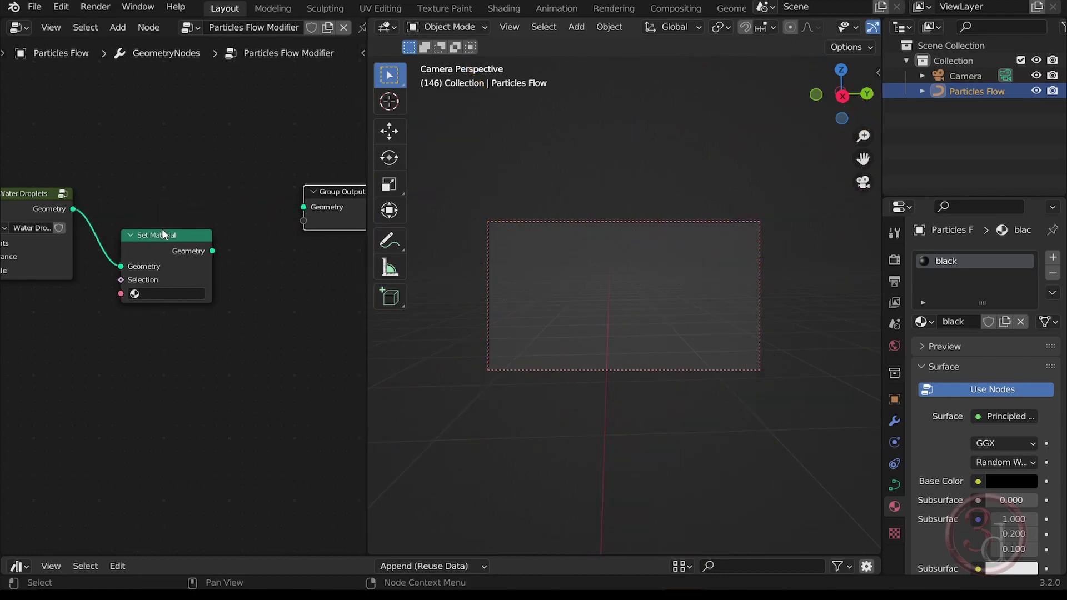
{"action": "mouse_move", "coordinate": [159, 235]}
{"action": "left_mouse_down"}
{"action": "mouse_move", "coordinate": [162, 211]}
{"action": "mouse_move", "coordinate": [303, 207]}
{"action": "left_mouse_up"}
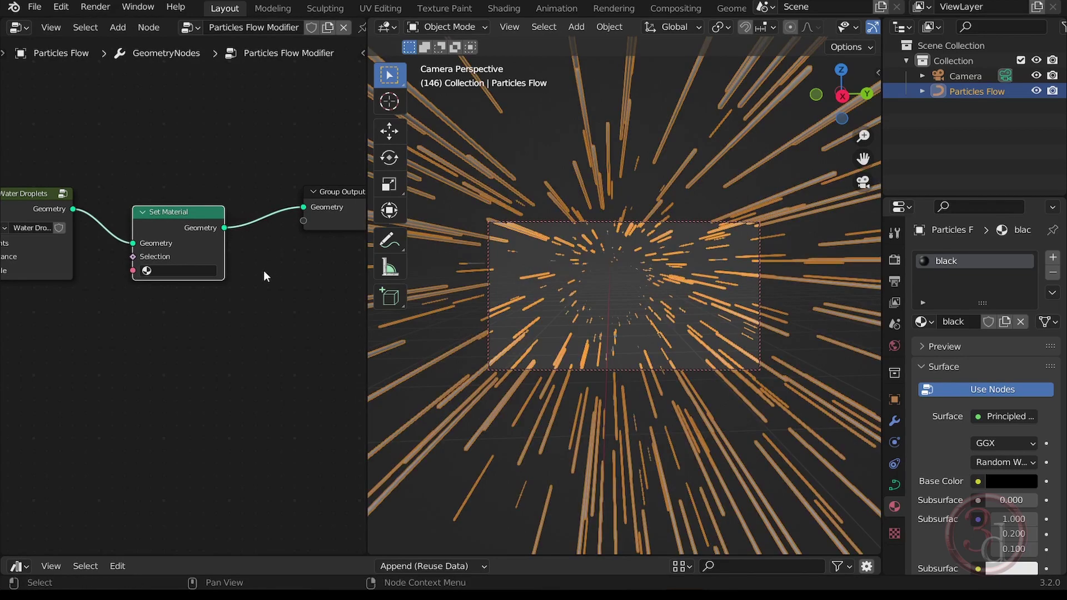
{"action": "left_click", "coordinate": [257, 295]}
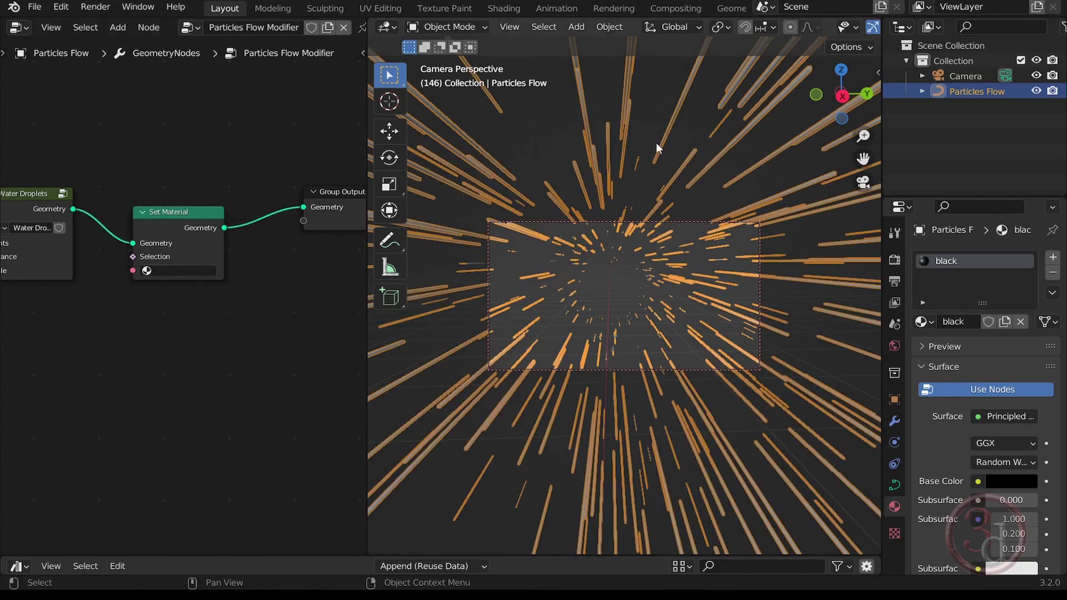
- Assign the "black" material in the Set Material node and deselect the streaks to view their colour
{"action": "left_click", "coordinate": [637, 190]}
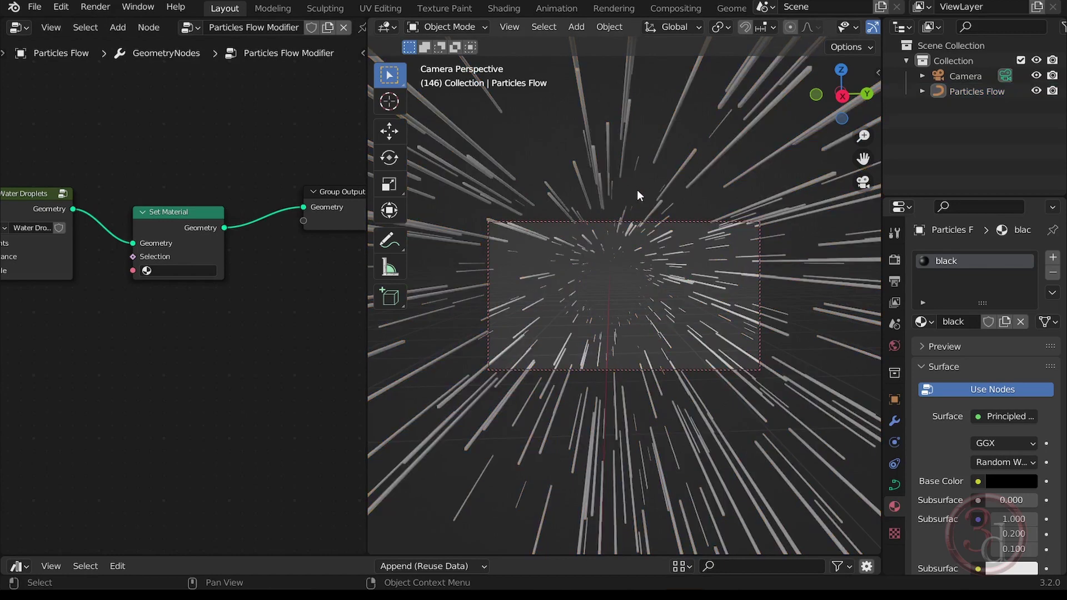
{"action": "left_click", "coordinate": [713, 426]}
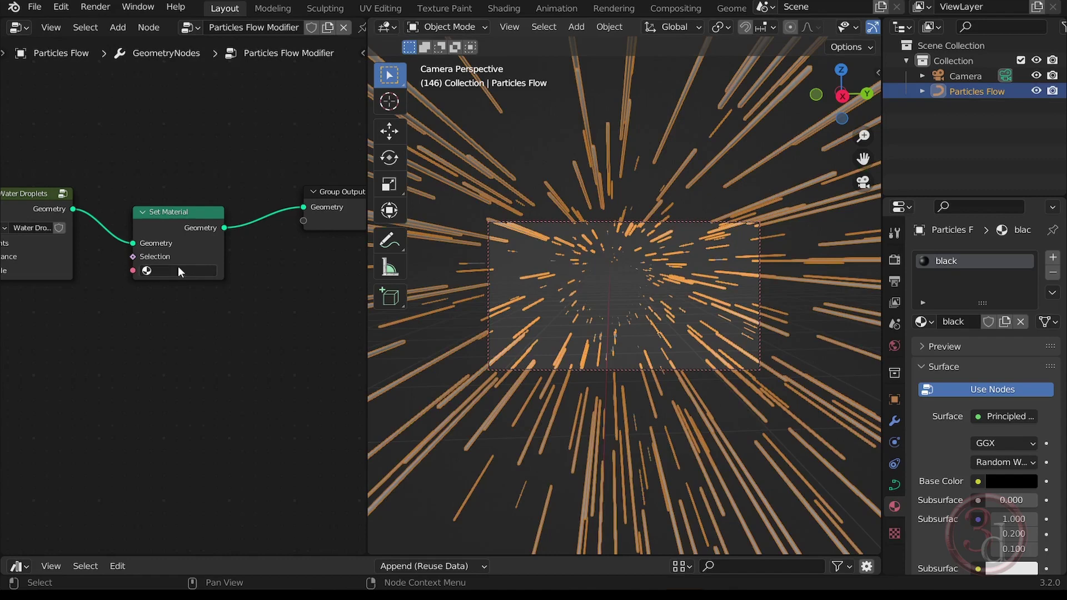
{"action": "left_click", "coordinate": [162, 272]}
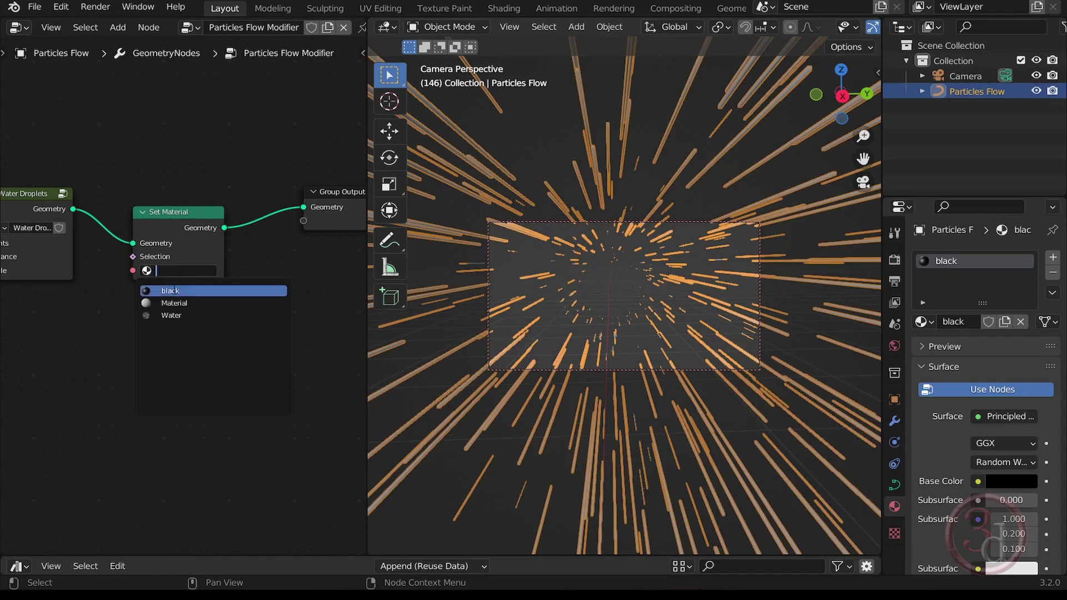
{"action": "left_click", "coordinate": [174, 291]}
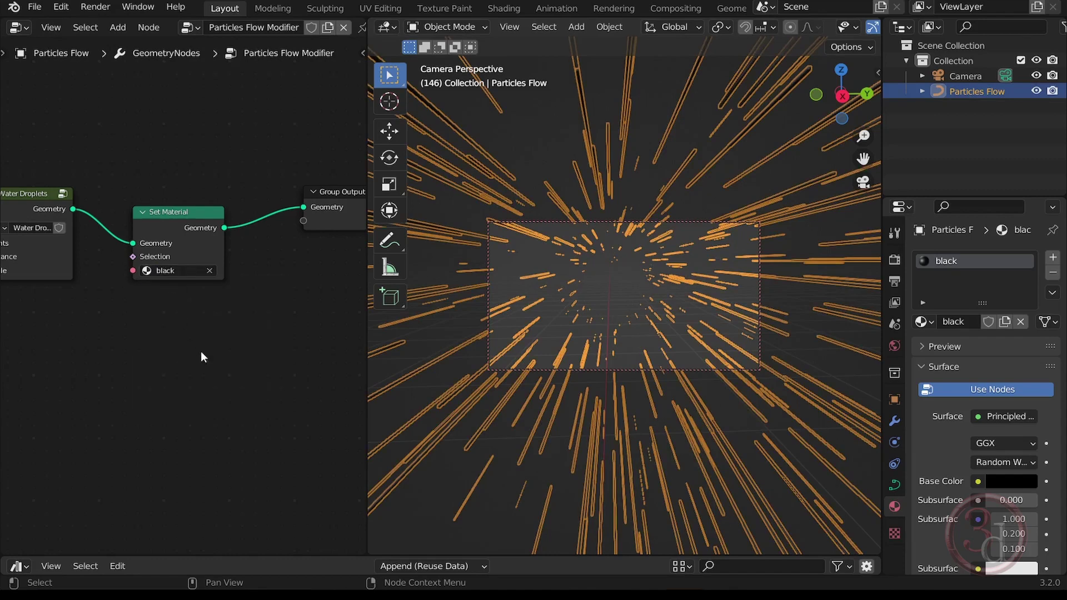
{"action": "left_click", "coordinate": [600, 280]}
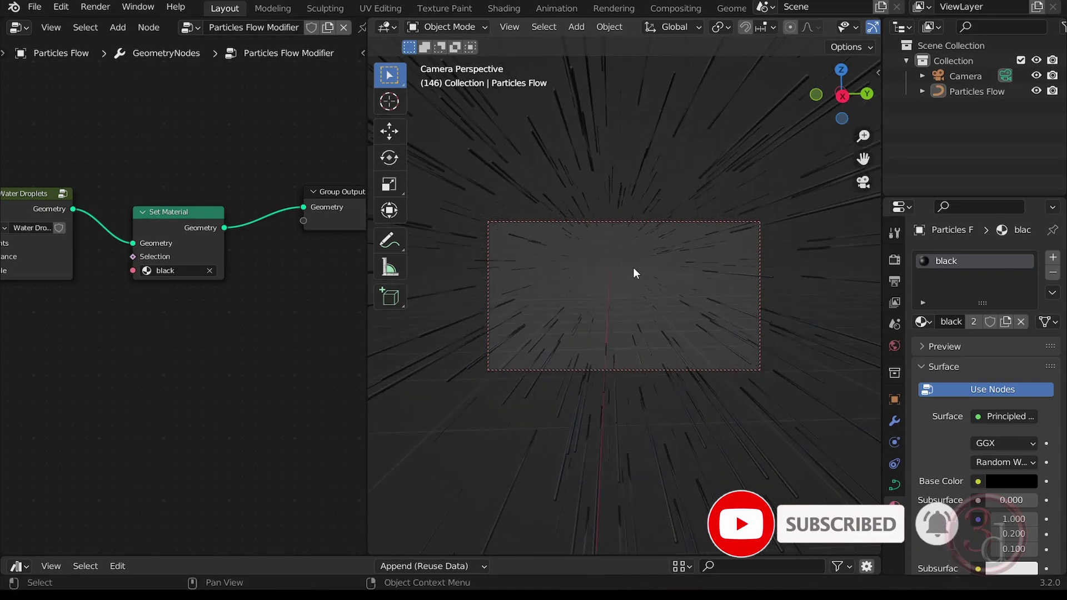
- Set the Flow Speed of the Particles Flow object's Geometry Nodes modifier to 0.13 and deselect the object
{"action": "left_click", "coordinate": [710, 257]}
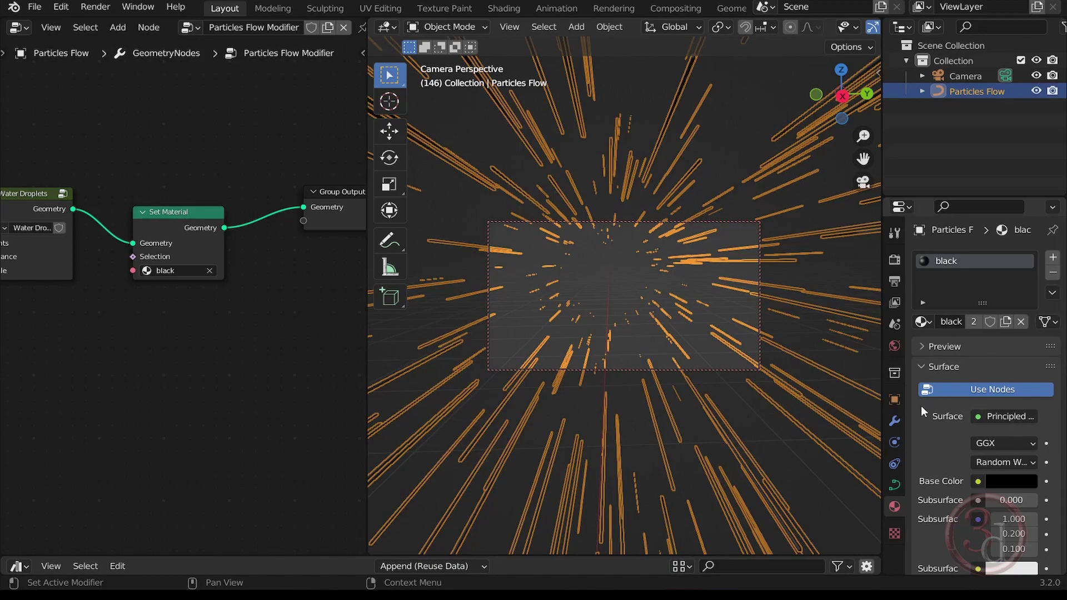
{"action": "left_click", "coordinate": [894, 422]}
{"action": "left_click", "coordinate": [1014, 324]}
{"action": "type", "text": "0.13"}
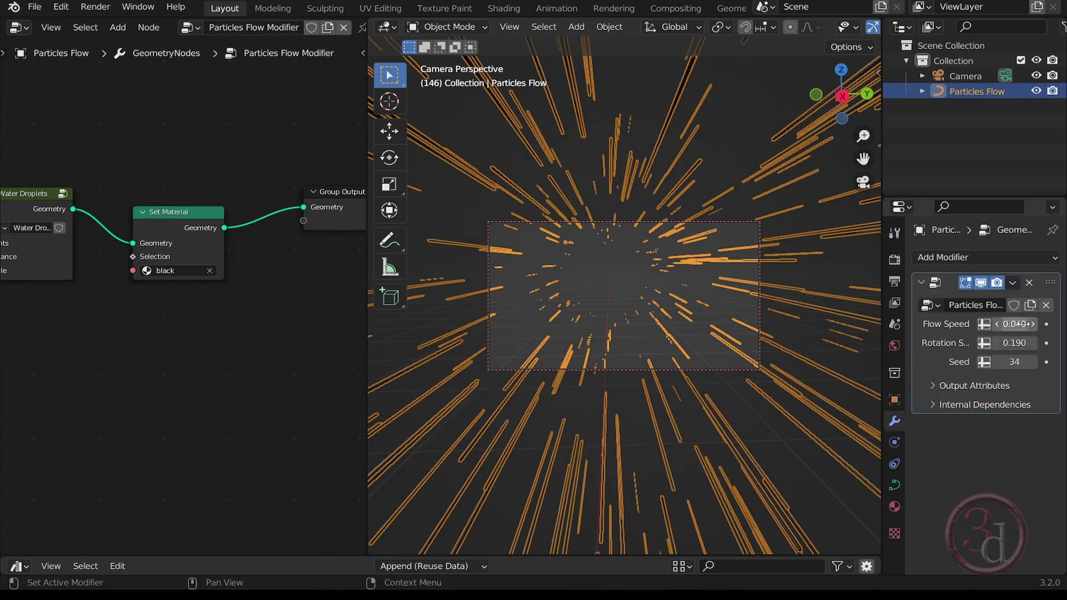
{"action": "key", "text": "Return"}
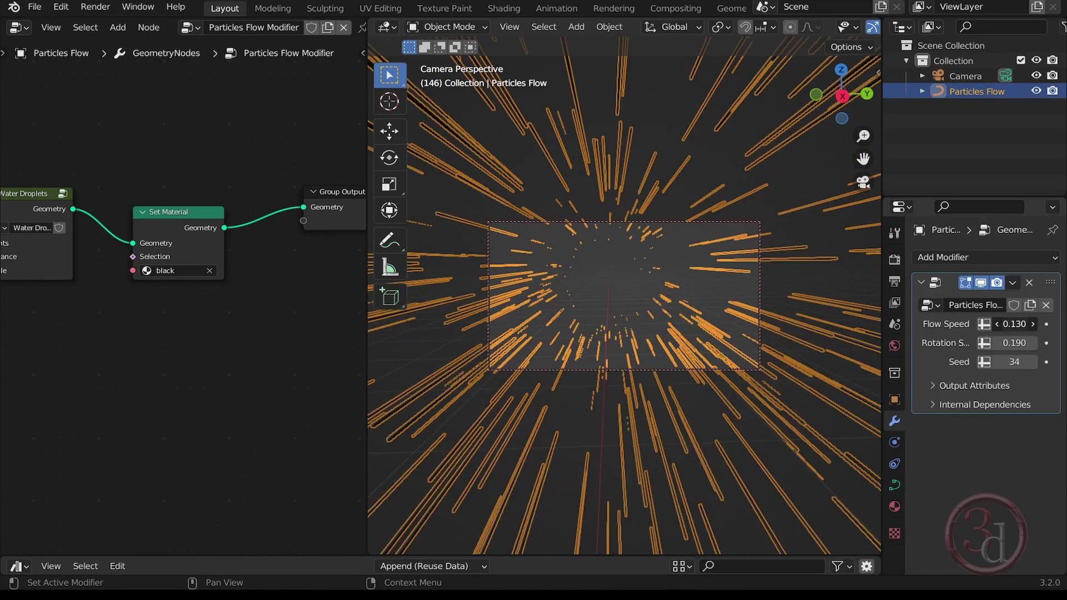
{"action": "left_click", "coordinate": [609, 293]}
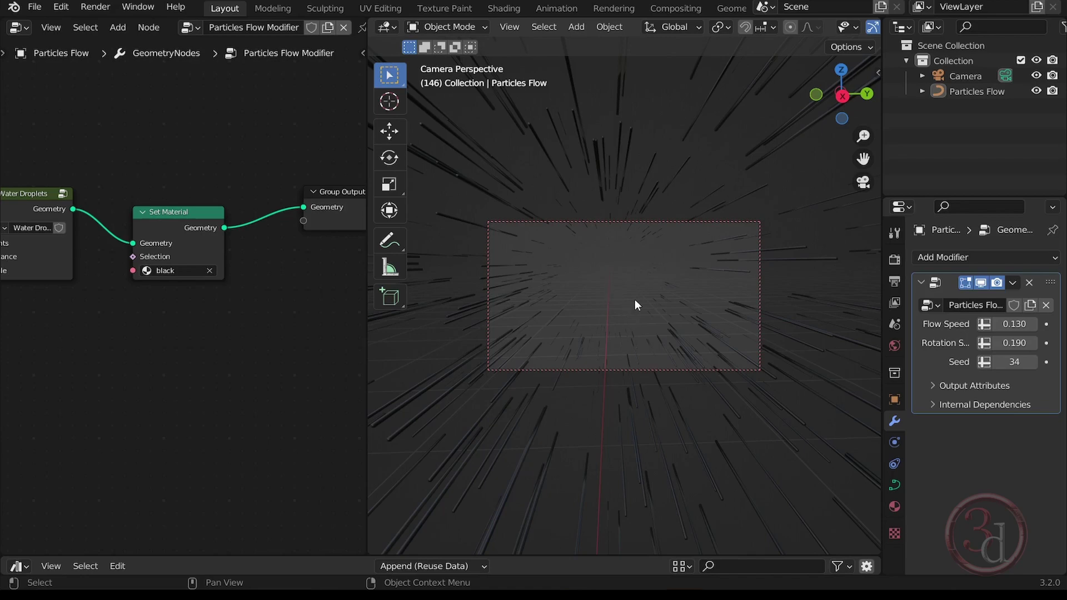
- Switch to the top view and add a mesh plane to the scene
{"action": "key", "text": "grave"}
{"action": "left_click", "coordinate": [635, 221]}
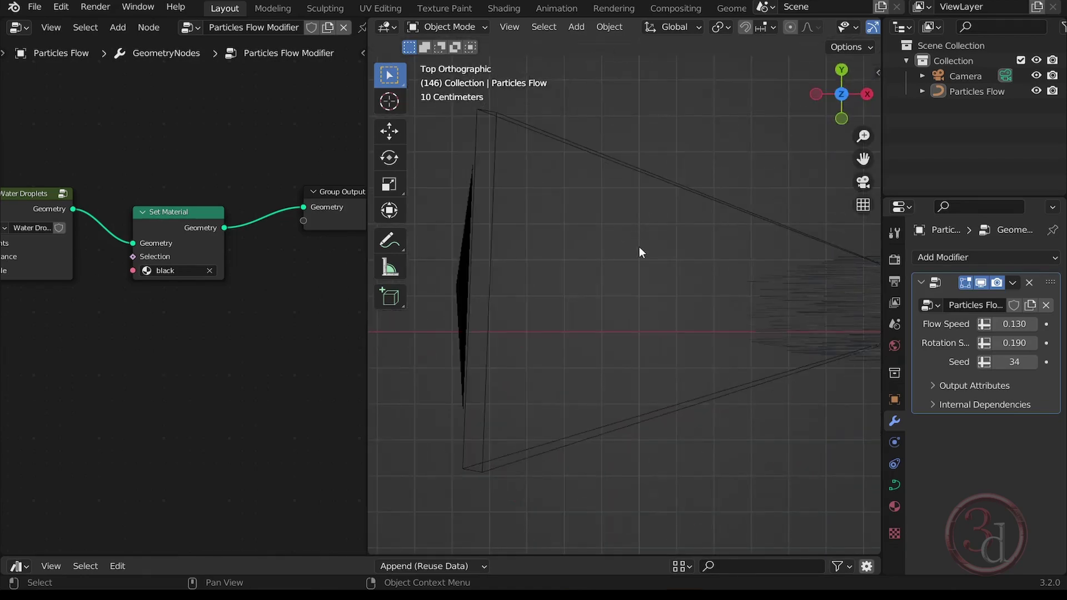
{"action": "key", "text": "shift+a"}
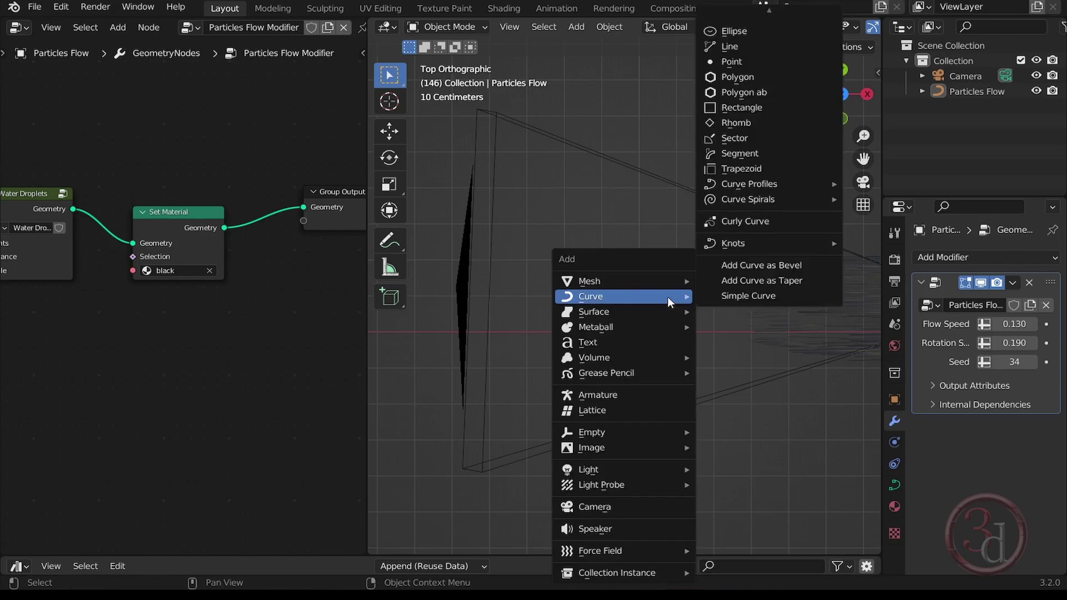
{"action": "mouse_move", "coordinate": [690, 282]}
{"action": "left_click", "coordinate": [737, 285]}
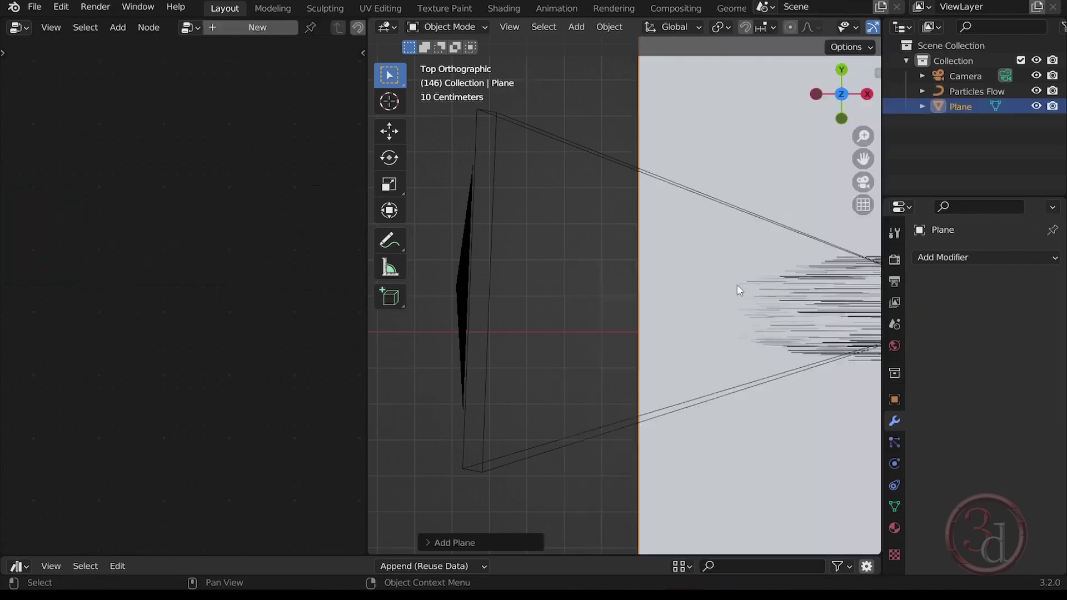
{"action": "scroll", "coordinate": [549, 326], "scroll_direction": "down", "scroll_amount": 6}
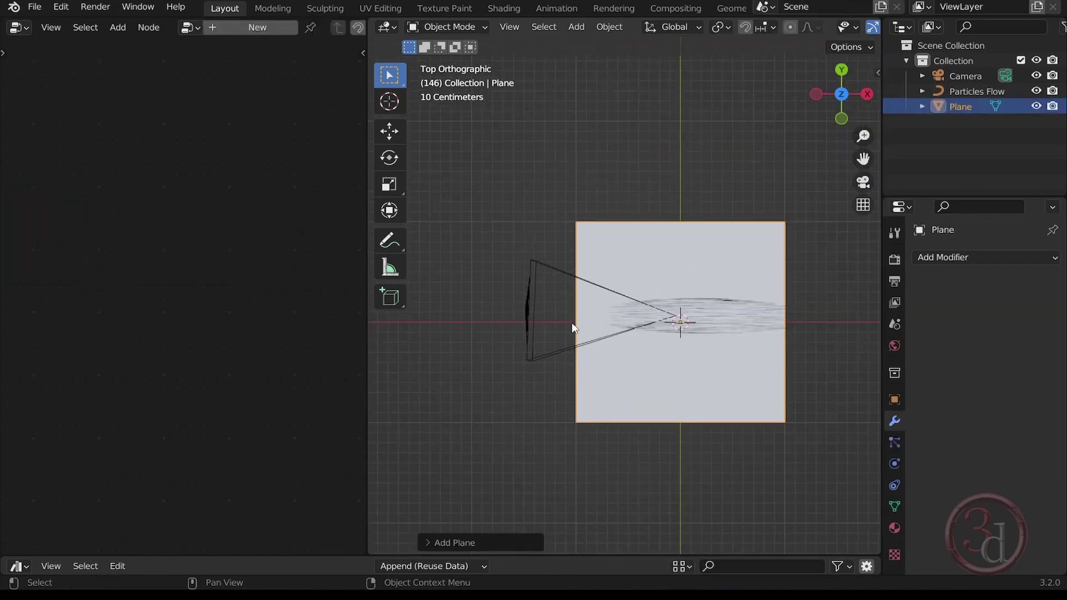
{"action": "middle_click_drag", "start_coordinate": [702, 351], "coordinate": [644, 345], "text": "shift"}
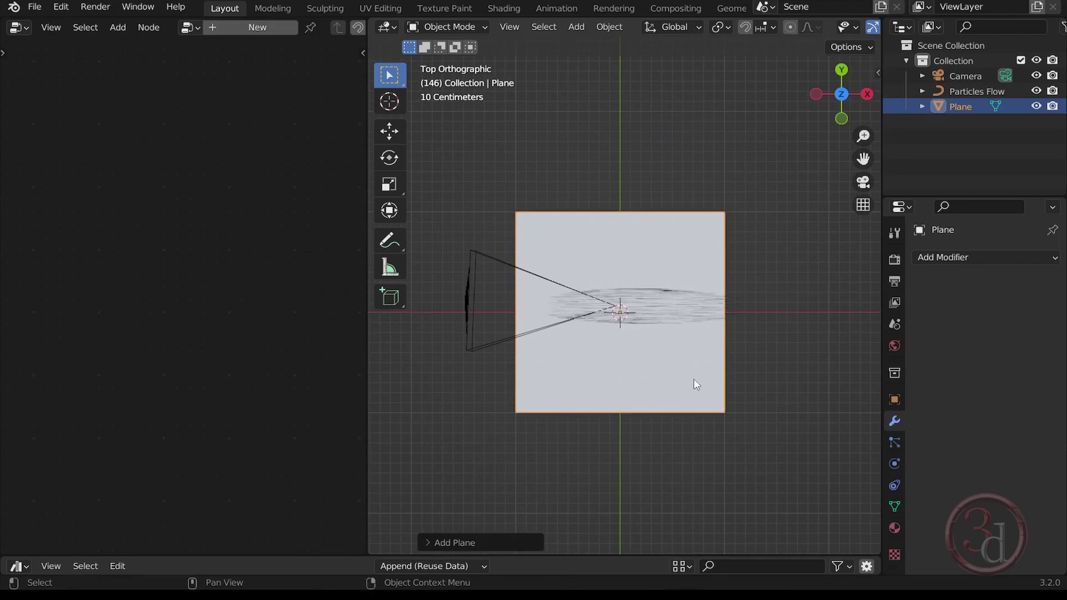
- Rotate the plane 90° about the global X axis and 90° about the global Z axis to stand across the X axis
{"action": "middle_click_drag", "start_coordinate": [694, 379], "coordinate": [564, 319]}
{"action": "key", "text": "r"}
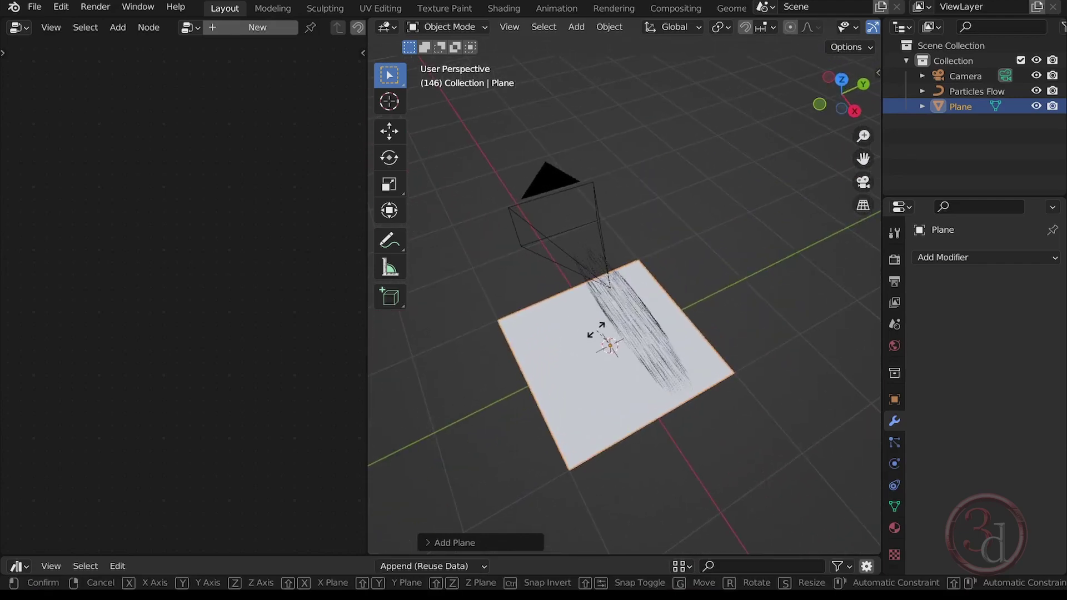
{"action": "key", "text": "x"}
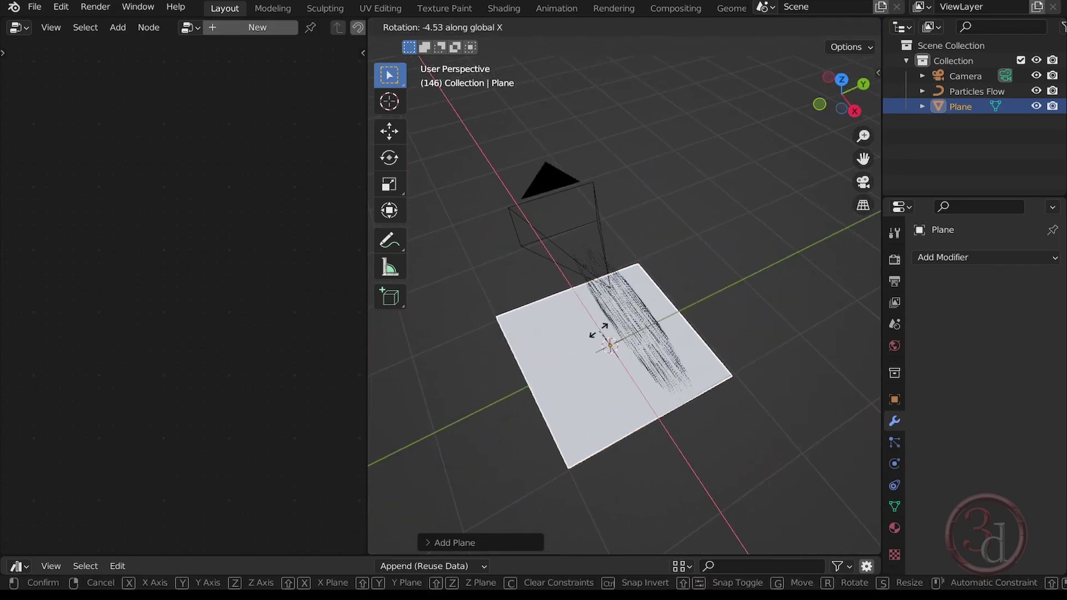
{"action": "type", "text": "90"}
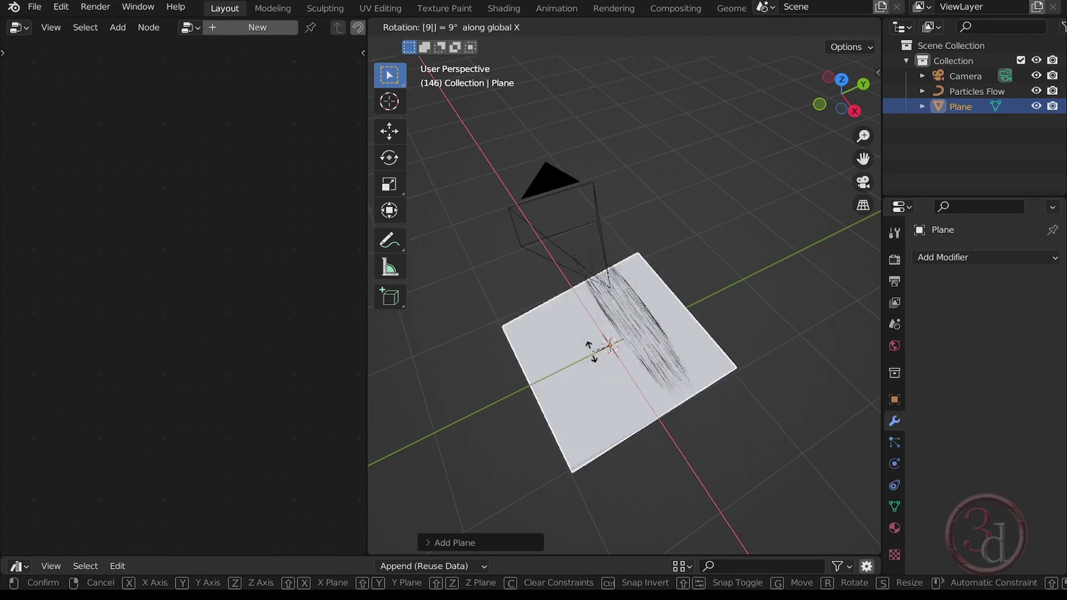
{"action": "key", "text": "Return"}
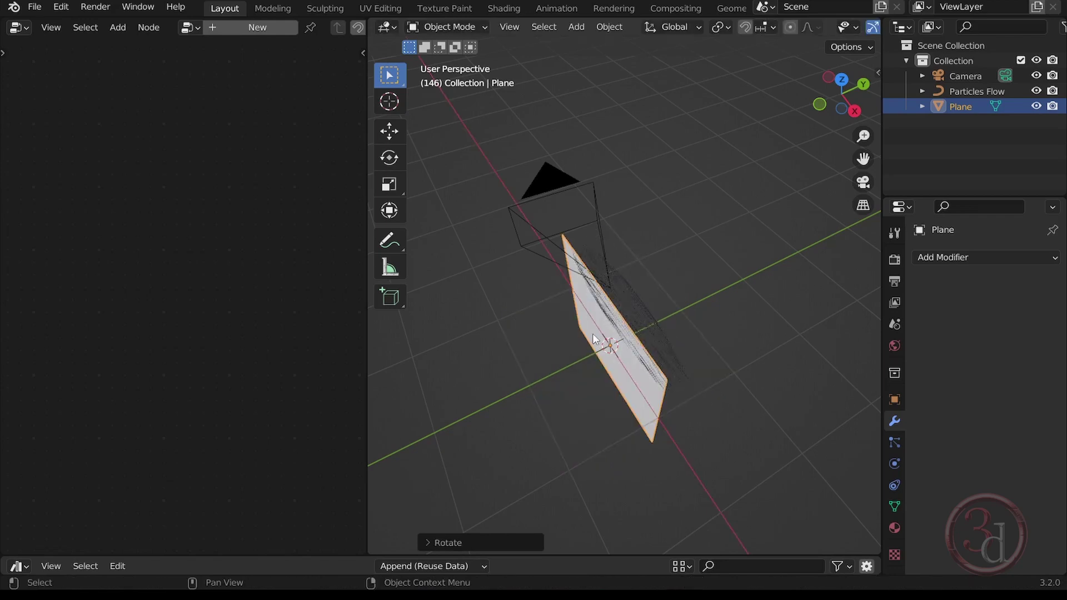
{"action": "key", "text": "r"}
{"action": "key", "text": "z"}
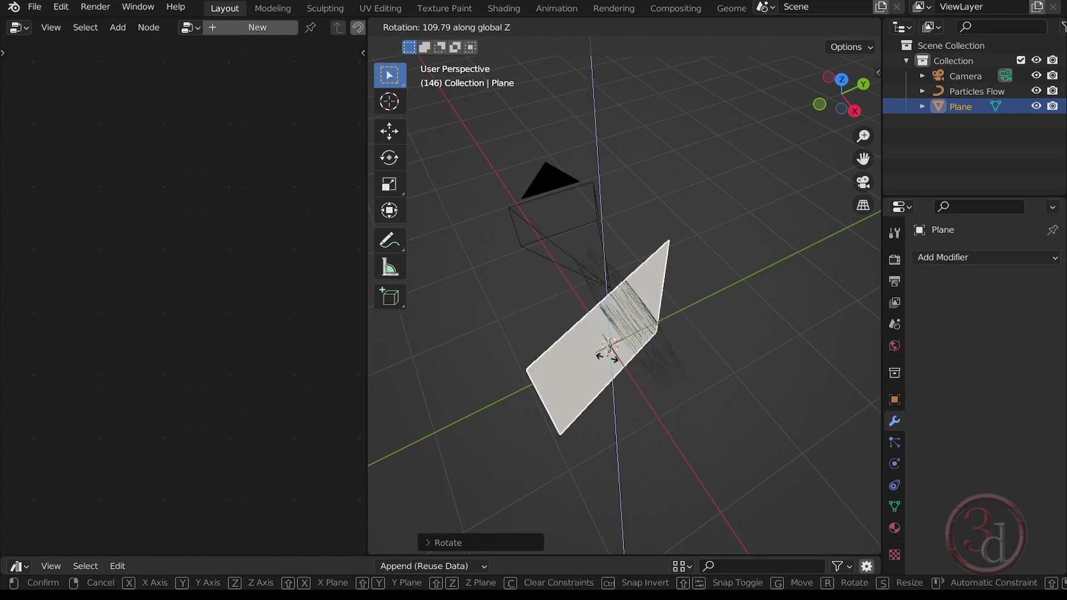
{"action": "type", "text": "9"}
{"action": "key", "text": "Return"}
- Move the upright plane along the global X axis in the negative direction, to beyond the camera's frame
{"action": "middle_click_drag", "start_coordinate": [621, 408], "coordinate": [729, 336]}
{"action": "key", "text": "g"}
{"action": "key", "text": "x"}
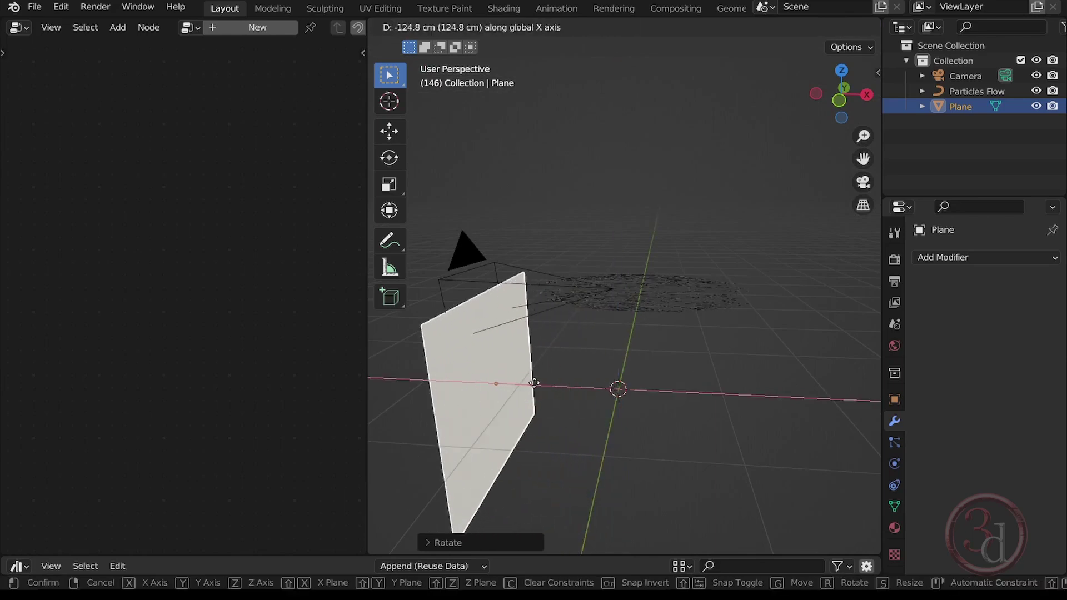
{"action": "left_click", "coordinate": [457, 394]}
{"action": "middle_click_drag", "start_coordinate": [457, 393], "coordinate": [586, 375]}
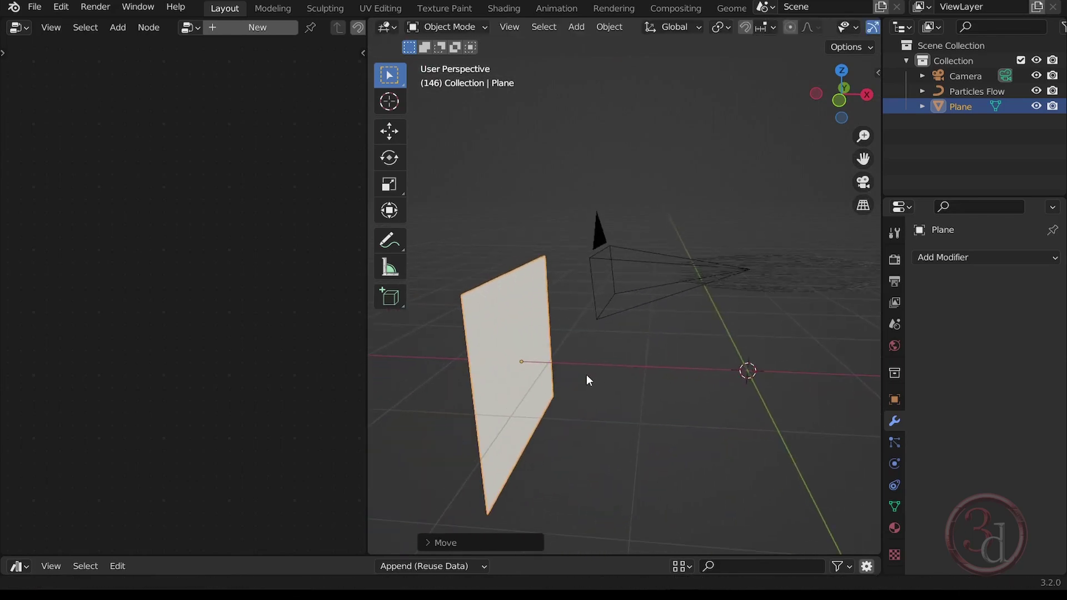
- Raise the plane about 80 cm along the global Z axis to stand behind the camera frame
{"action": "key", "text": "g"}
{"action": "key", "text": "z"}
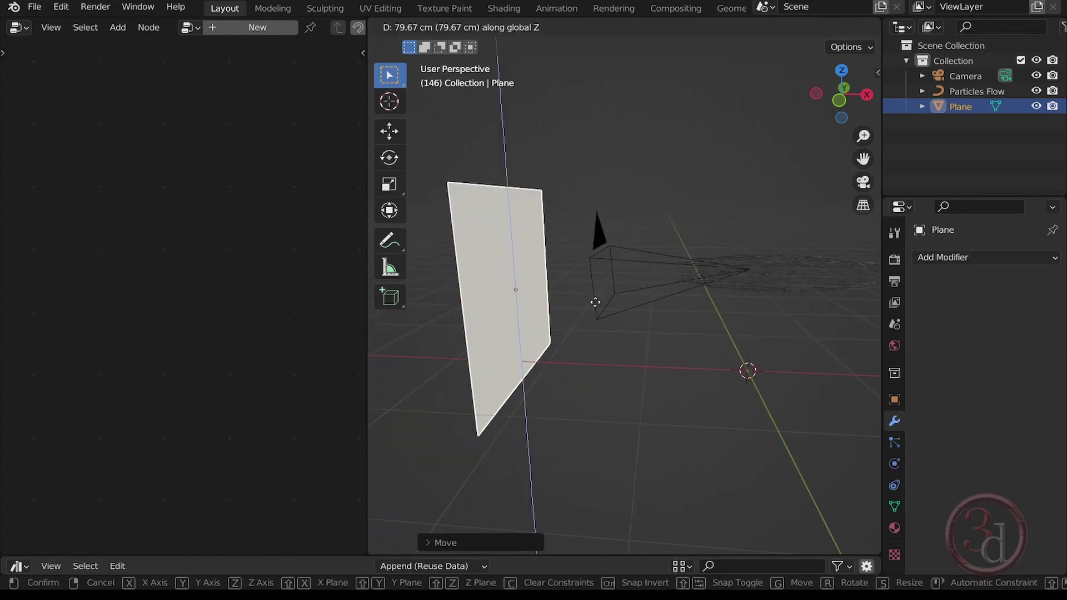
{"action": "left_click", "coordinate": [600, 304]}
{"action": "middle_click_drag", "start_coordinate": [691, 373], "coordinate": [544, 372]}
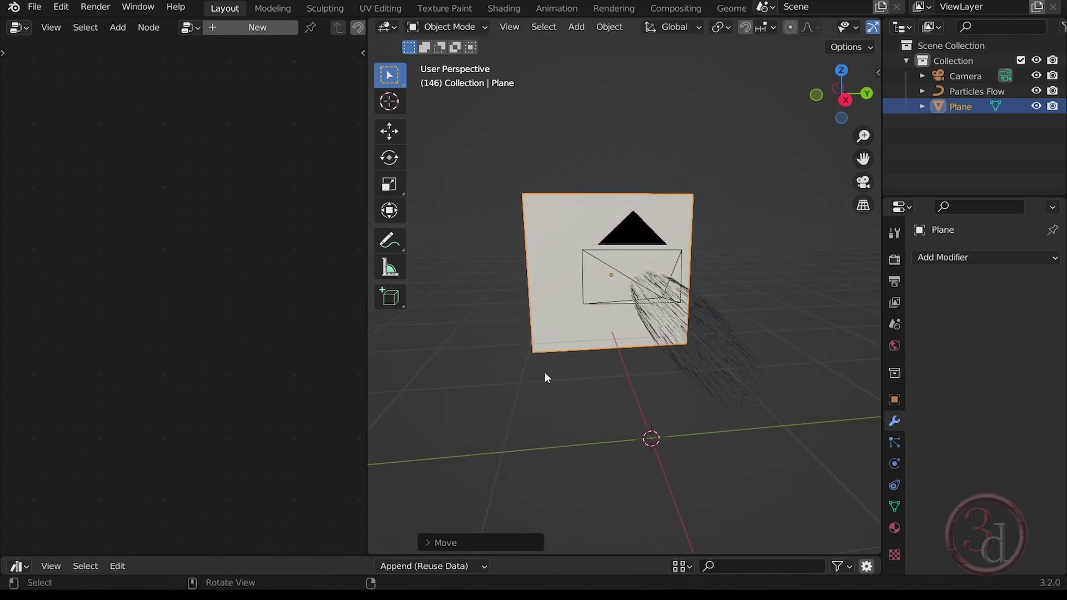
{"action": "left_click", "coordinate": [553, 149]}
{"action": "left_click", "coordinate": [576, 207]}
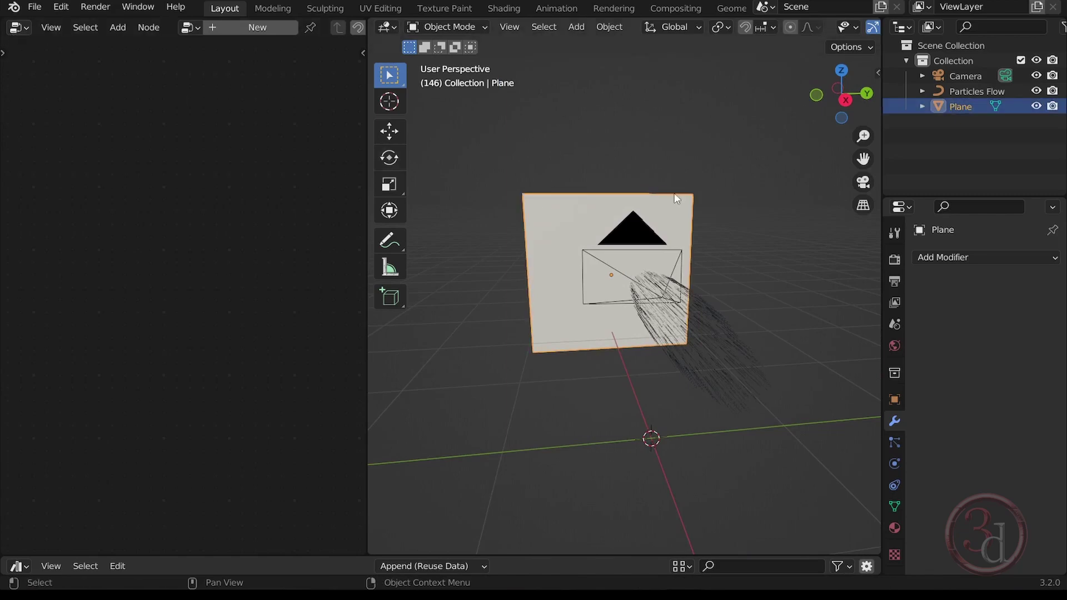
{"action": "left_click", "coordinate": [596, 157]}
{"action": "left_click", "coordinate": [571, 205]}
- Change the empty node editor area into a Shader Editor
{"action": "left_click", "coordinate": [19, 27]}
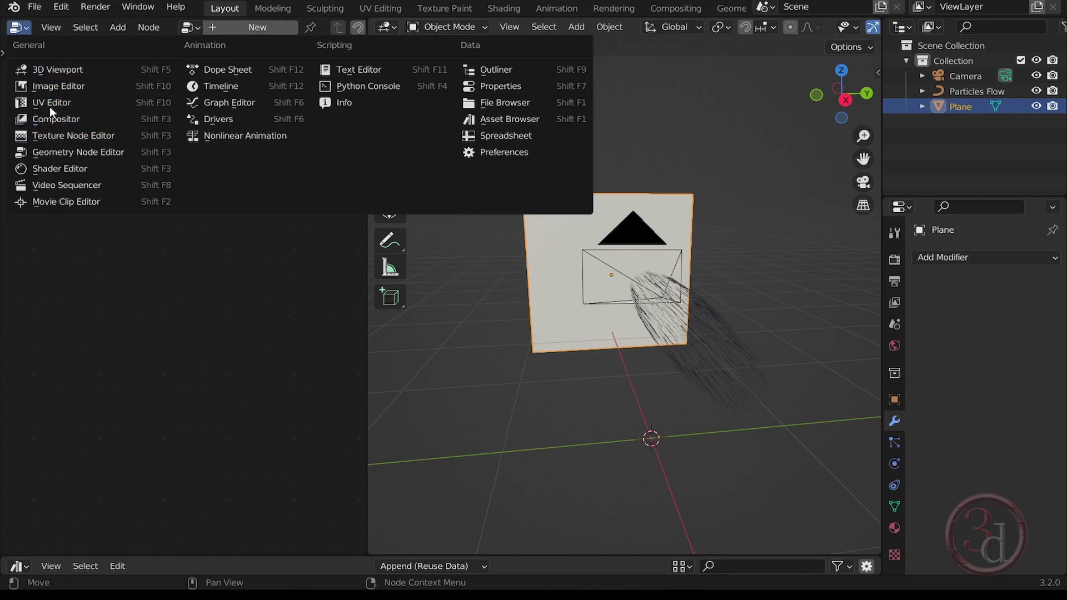
{"action": "left_click", "coordinate": [55, 85]}
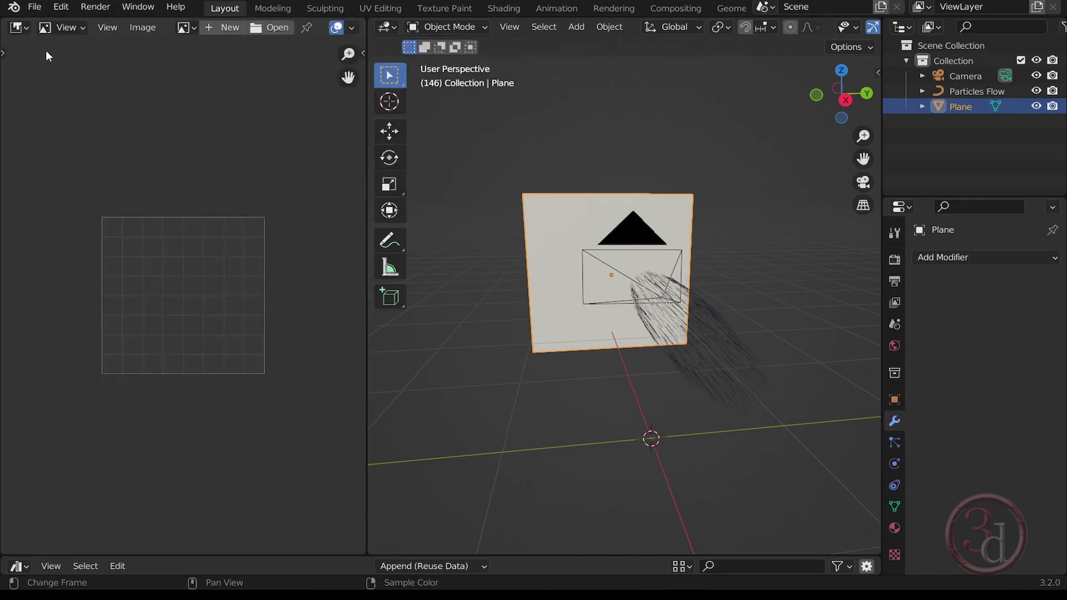
{"action": "left_click", "coordinate": [18, 27]}
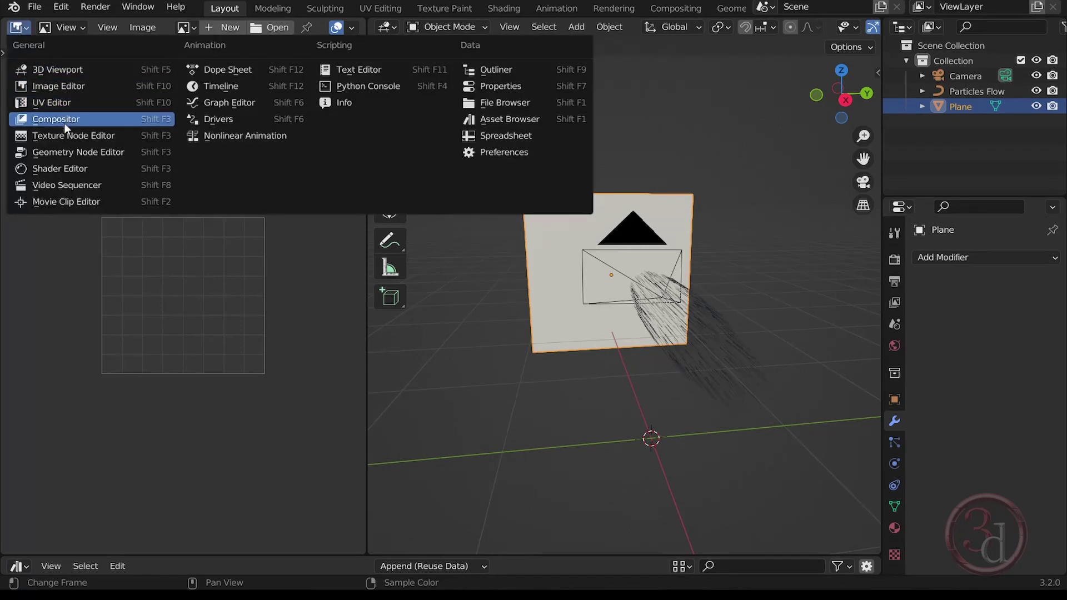
{"action": "left_click", "coordinate": [54, 172]}
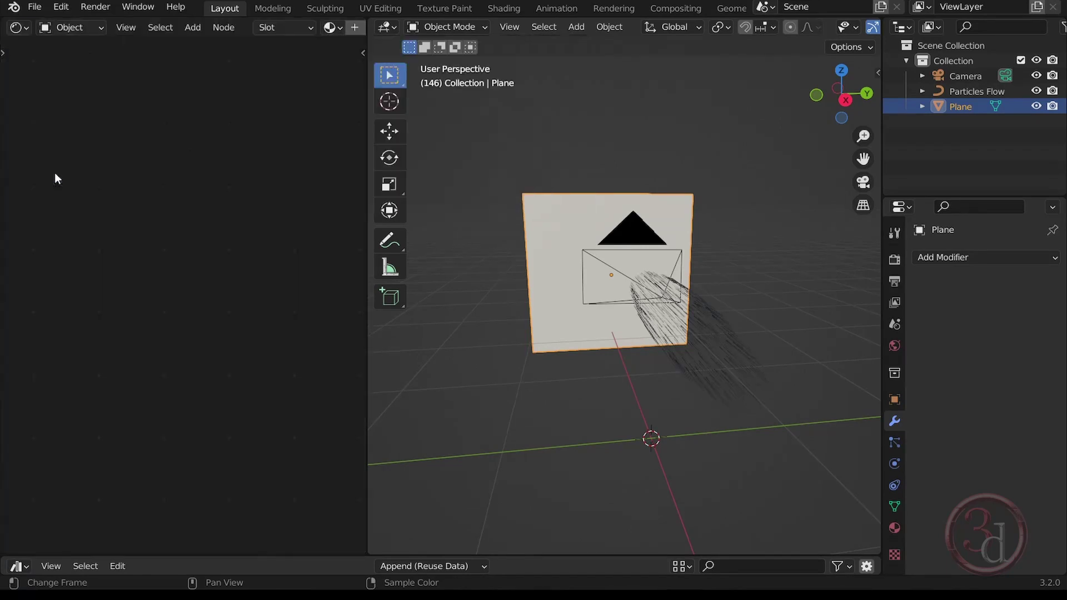
- Create a new material for the plane, widen the Shader Editor and frame all of the material's nodes
{"action": "left_click", "coordinate": [640, 183]}
{"action": "left_click", "coordinate": [565, 210]}
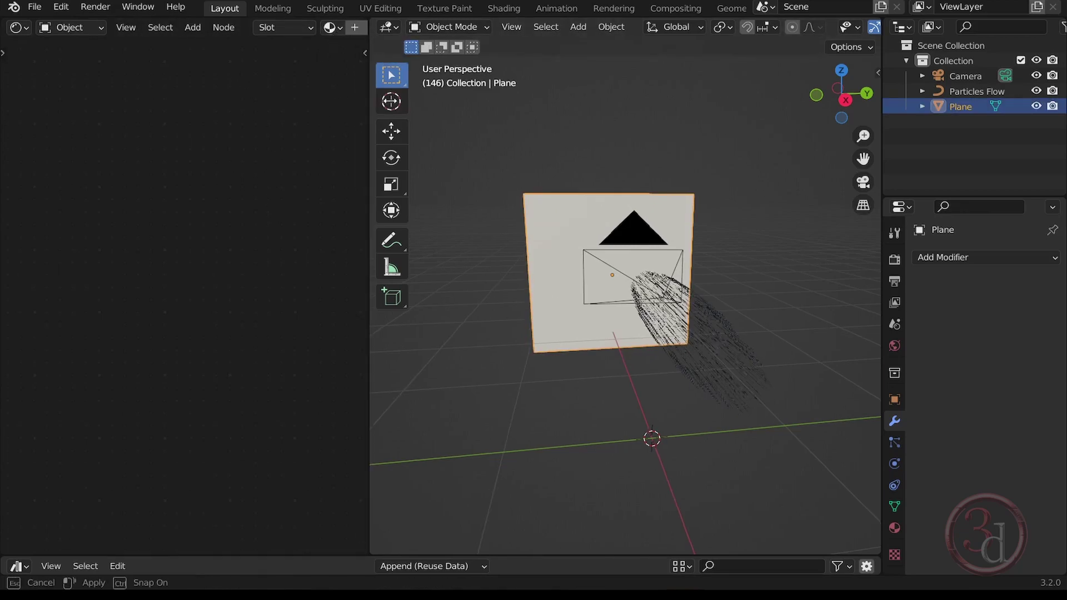
{"action": "left_click_drag", "start_coordinate": [367, 98], "coordinate": [575, 99]}
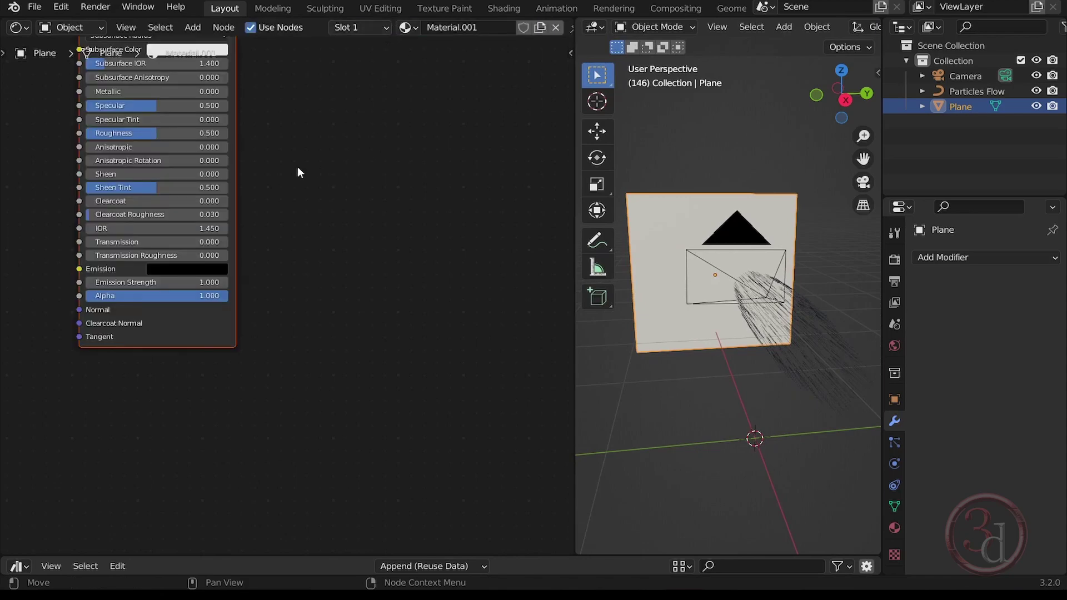
{"action": "key", "text": "Home"}
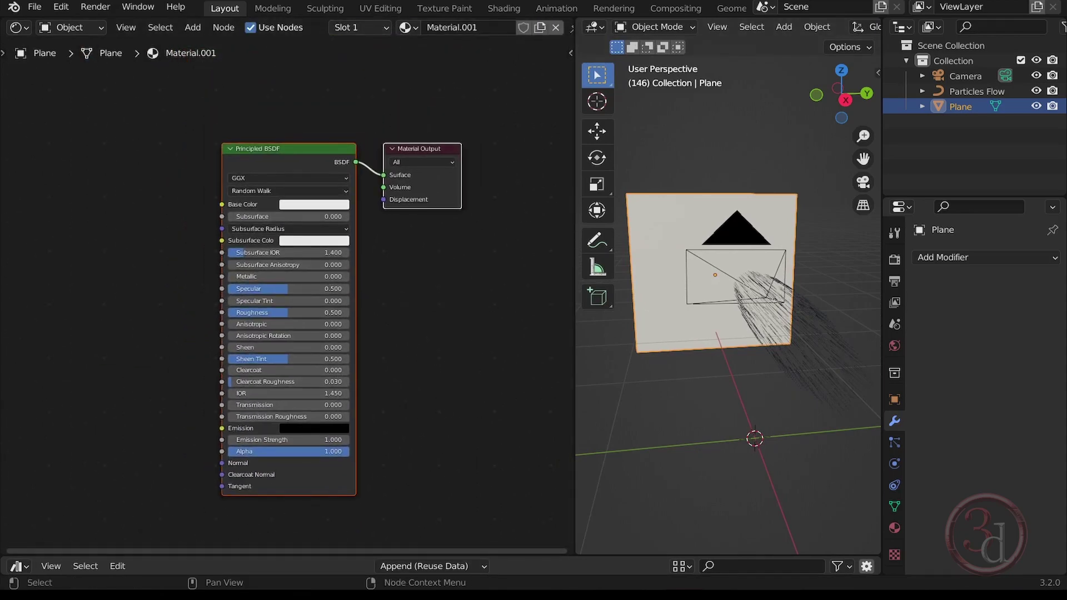
- Bring Angry_anime_girl.png from the Comic Focus Effect folder into the plane's material and connect its Color output to the Principled BSDF's Base Color
{"action": "mouse_move", "coordinate": [448, 597]}
{"action": "left_click", "coordinate": [408, 565]}
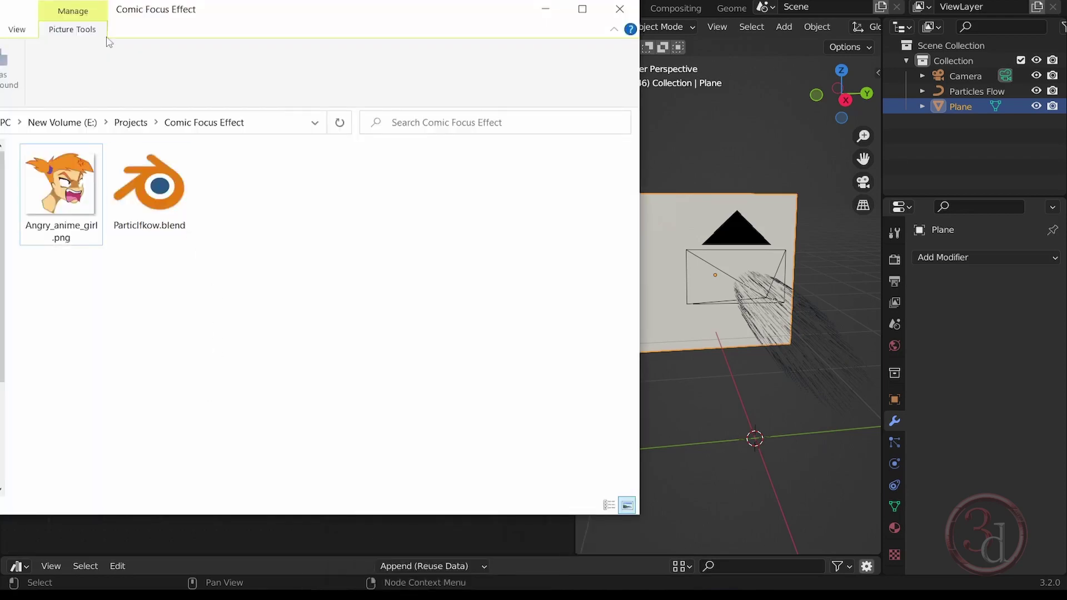
{"action": "left_click_drag", "start_coordinate": [61, 189], "coordinate": [331, 544]}
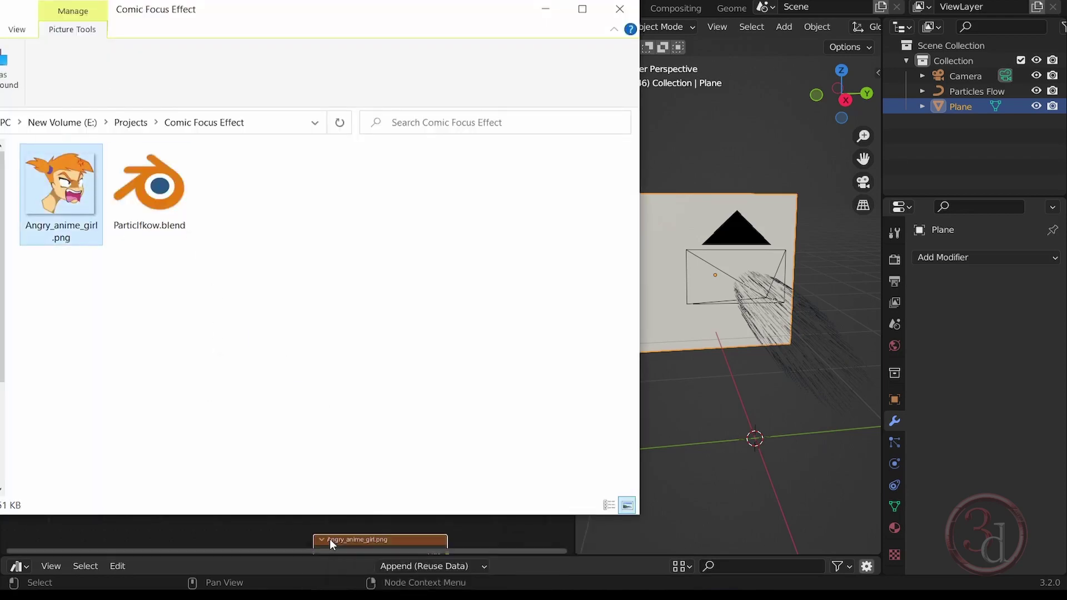
{"action": "left_click", "coordinate": [545, 9]}
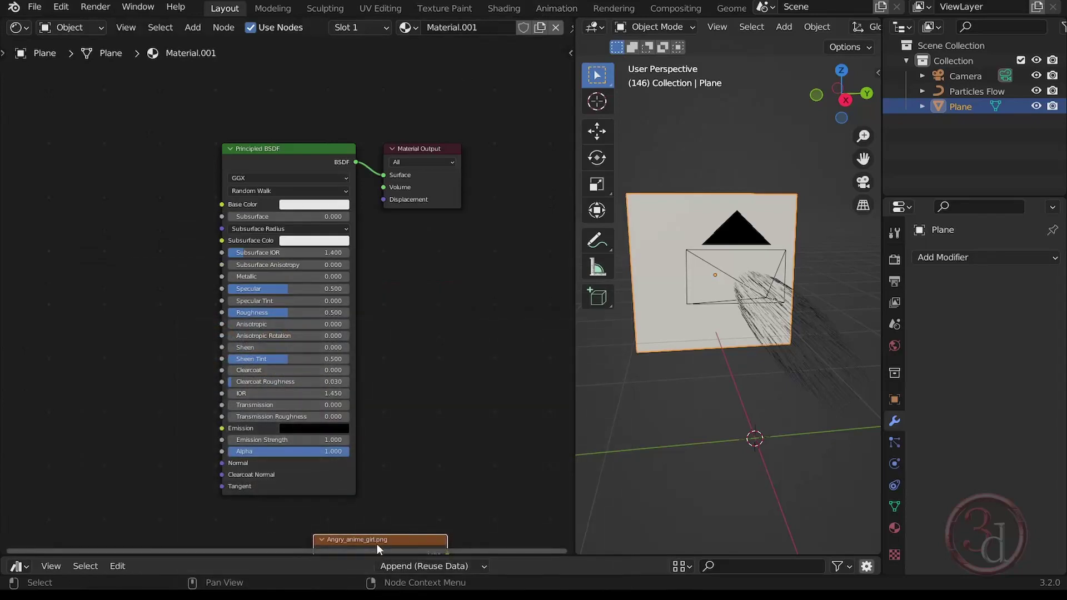
{"action": "left_click_drag", "start_coordinate": [389, 536], "coordinate": [81, 128]}
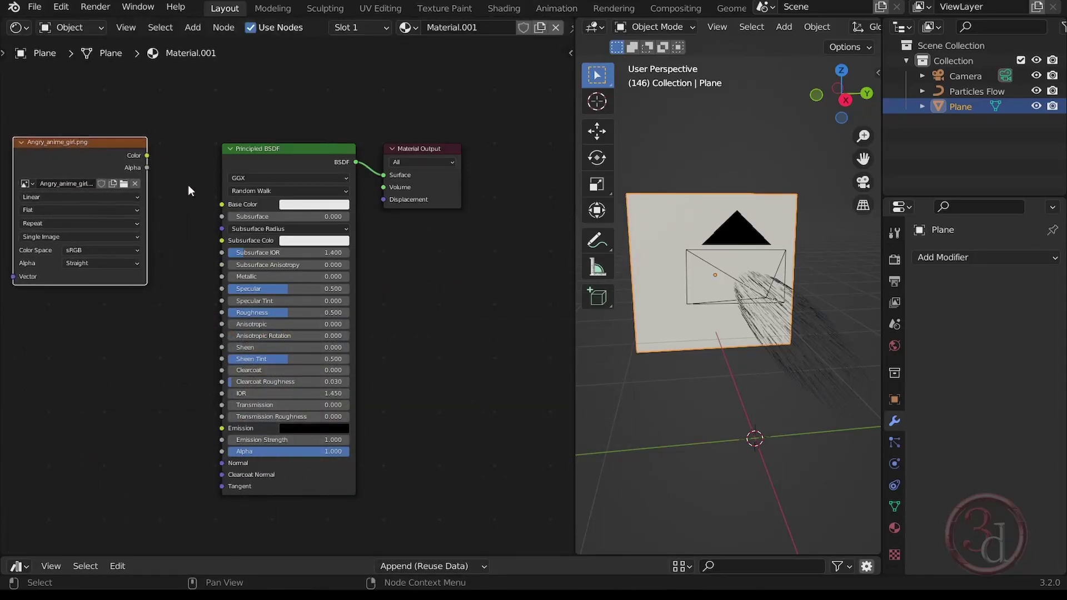
{"action": "left_click_drag", "start_coordinate": [146, 155], "coordinate": [223, 206]}
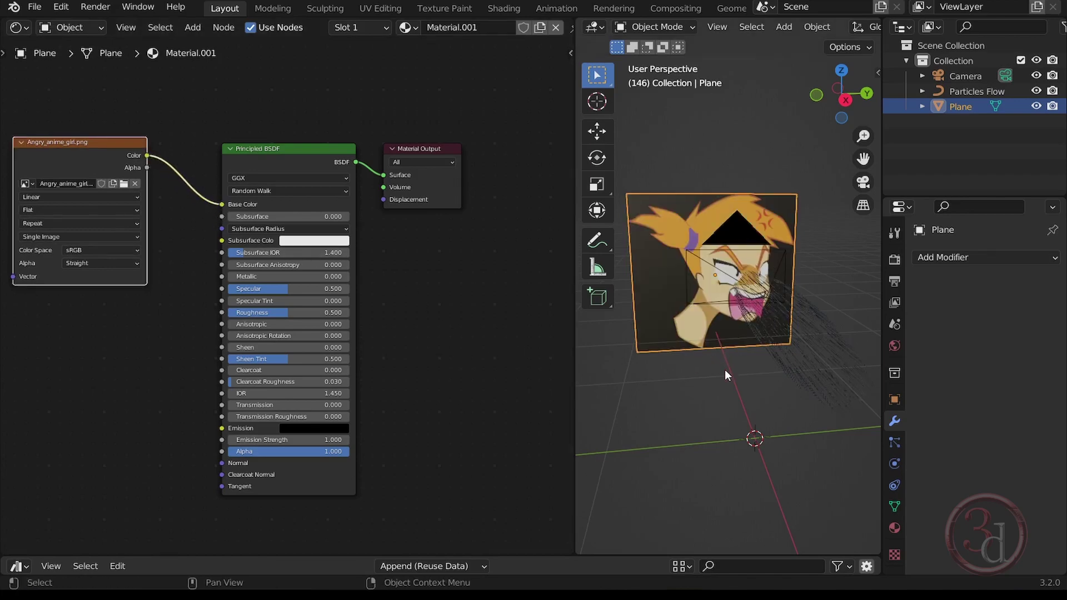
- Enlarge the 3D viewport, look through the camera and scale the image plane down closer to the camera frame
{"action": "left_click_drag", "start_coordinate": [574, 361], "coordinate": [376, 358]}
{"action": "key", "text": "grave"}
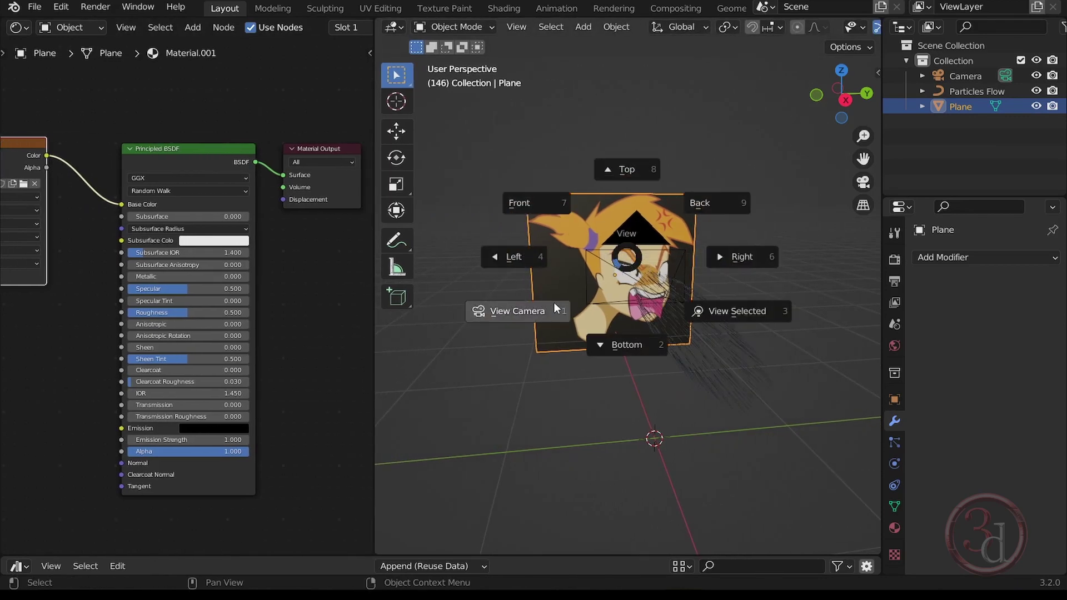
{"action": "left_click", "coordinate": [544, 309]}
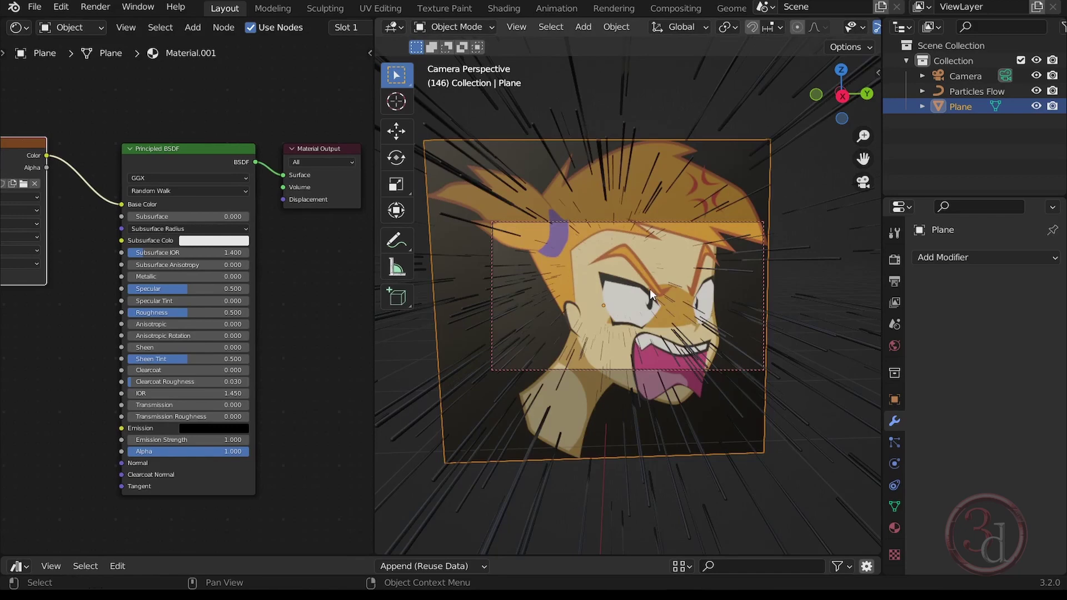
{"action": "key", "text": "s"}
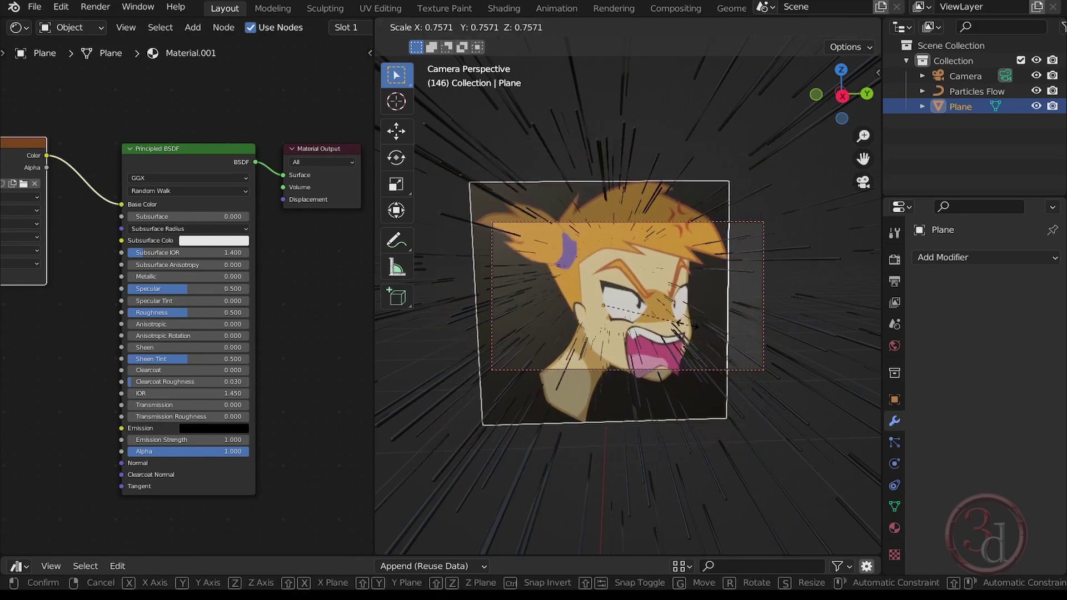
{"action": "left_click", "coordinate": [642, 280]}
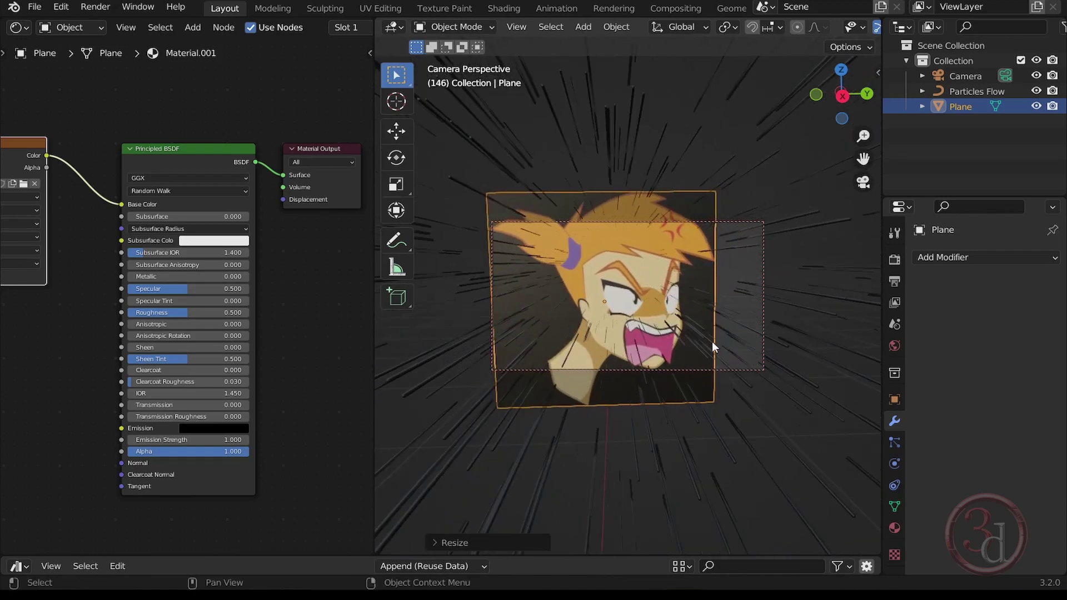
- Render the current frame as a still image and examine how the picture fills the frame
{"action": "left_click", "coordinate": [93, 8]}
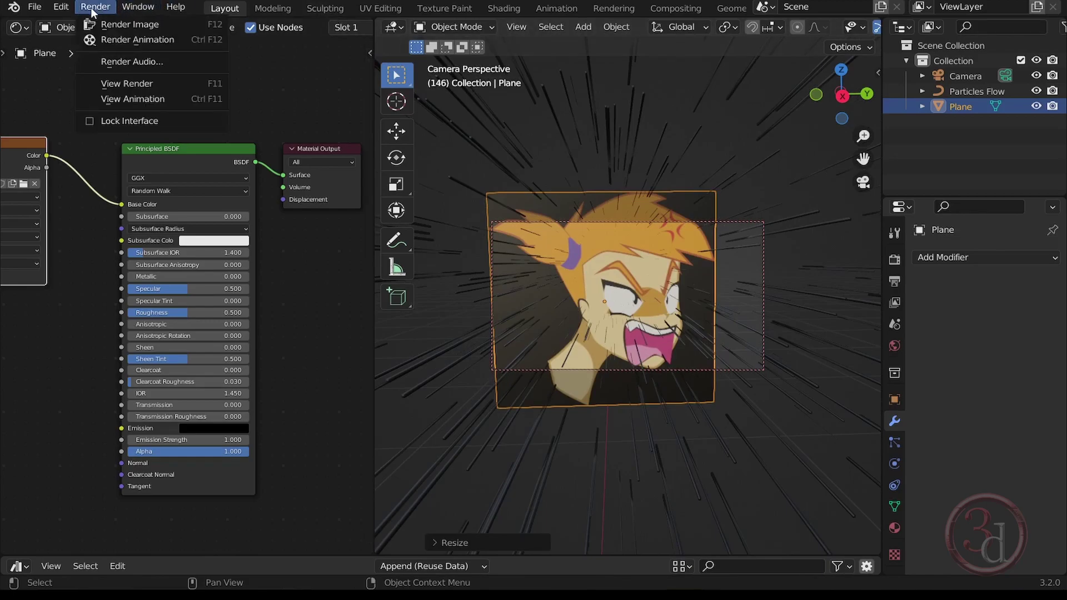
{"action": "left_click", "coordinate": [111, 25]}
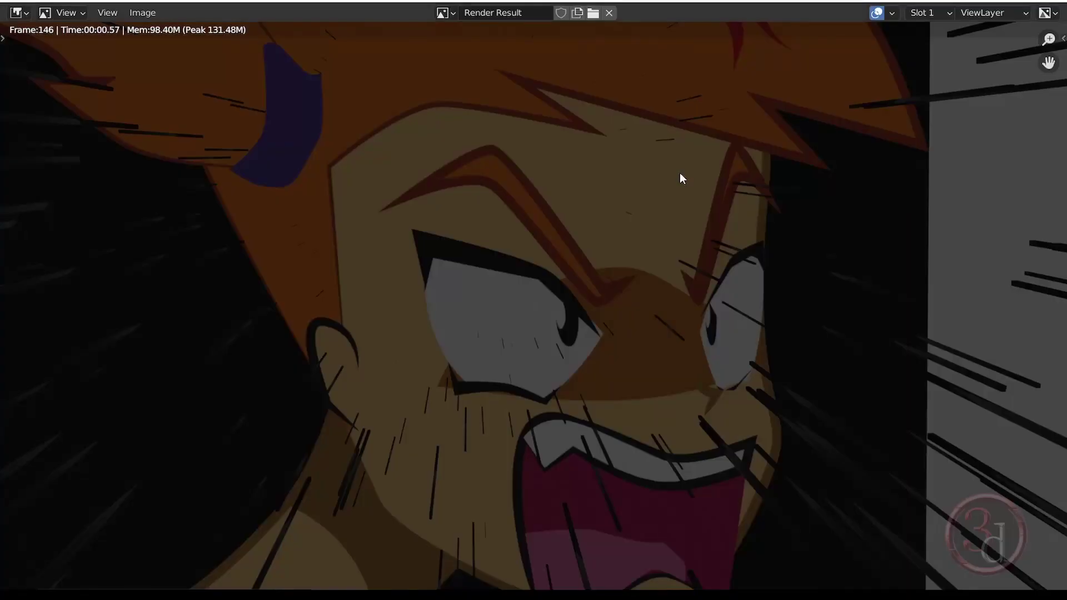
{"action": "scroll", "coordinate": [595, 309], "scroll_direction": "down", "scroll_amount": 2}
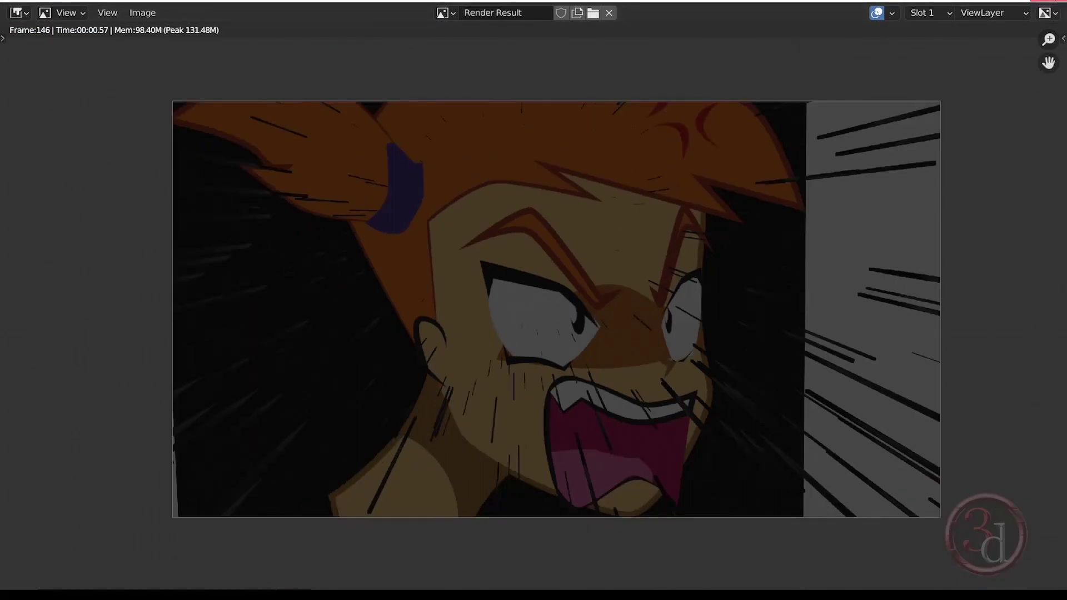
{"action": "left_click", "coordinate": [1054, 2]}
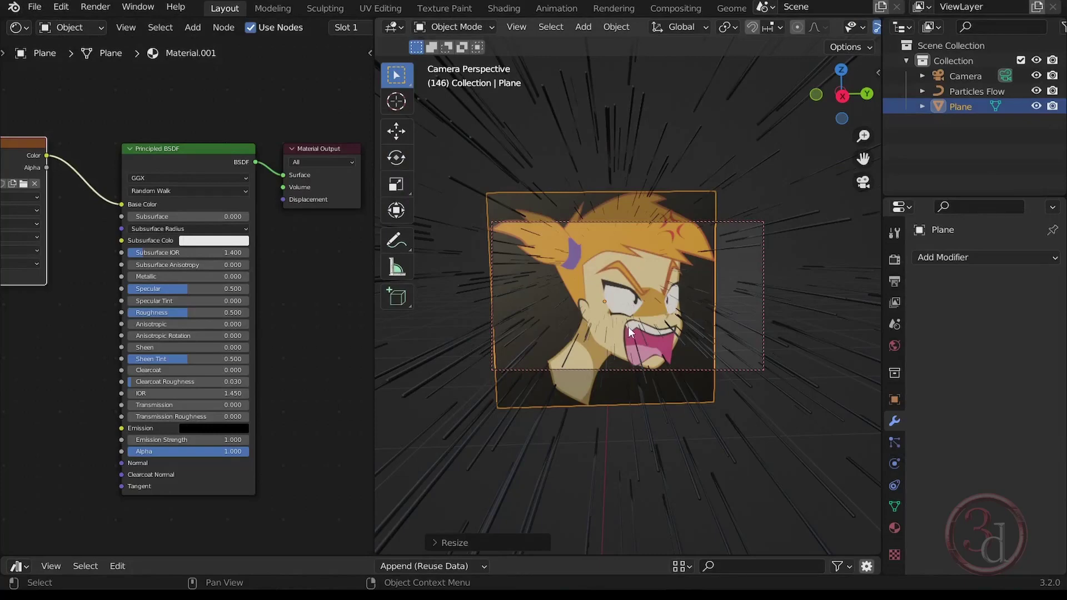
- Scale the image plane down to about 0.75 and reposition it so the girl's head fits inside the camera frame
{"action": "key", "text": "s"}
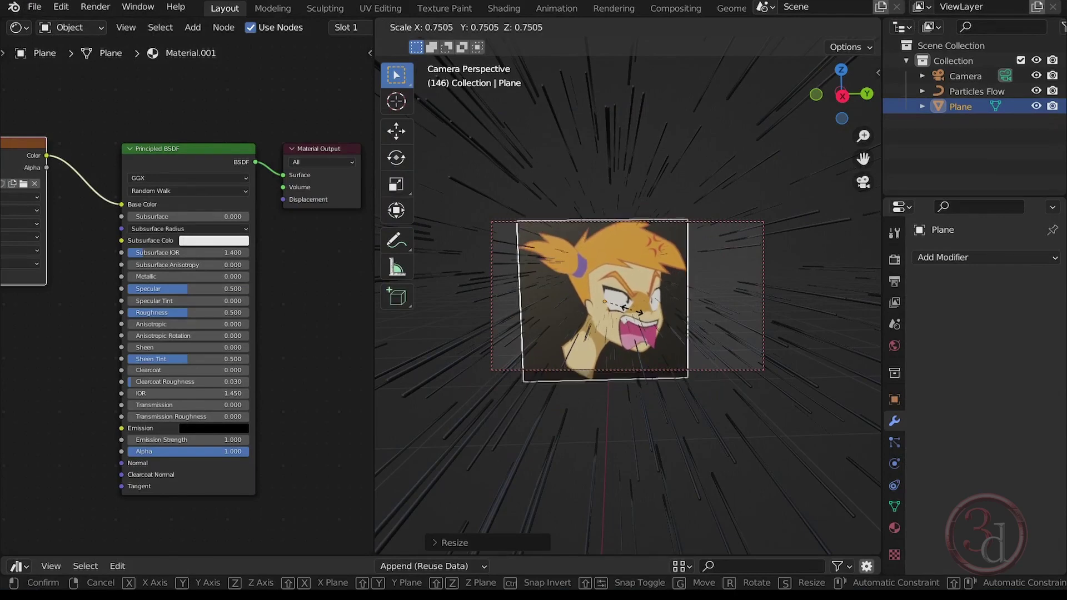
{"action": "left_click", "coordinate": [670, 317]}
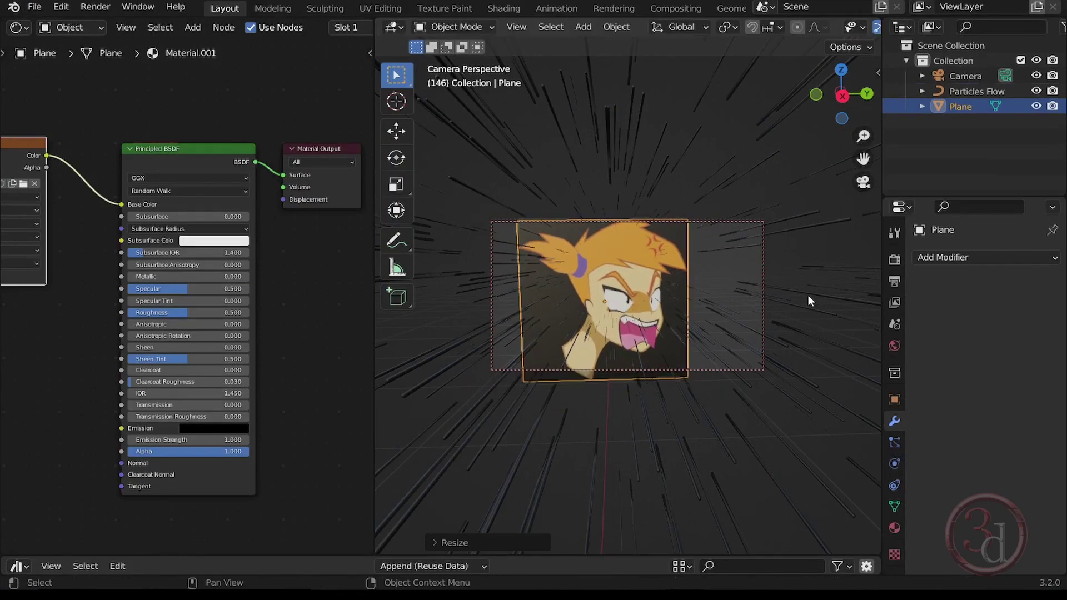
{"action": "left_click", "coordinate": [765, 311]}
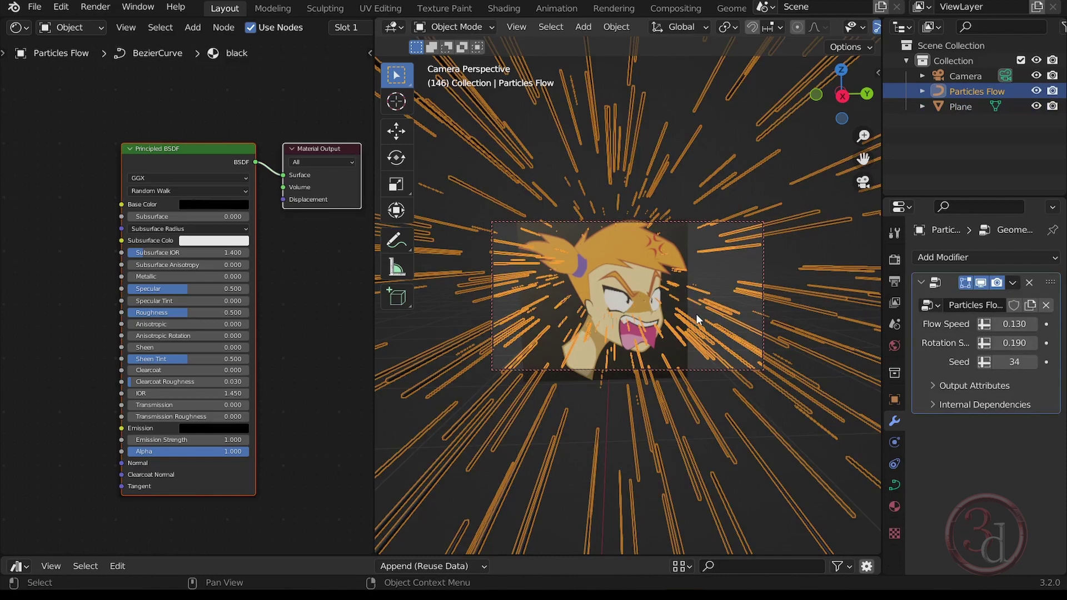
{"action": "left_click", "coordinate": [632, 258]}
{"action": "key", "text": "r"}
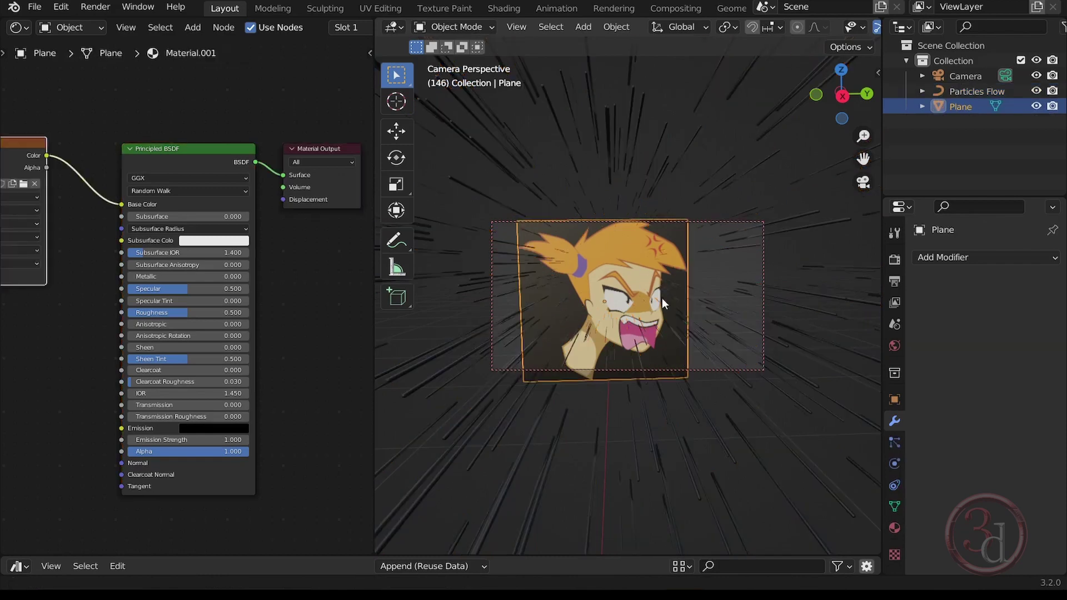
{"action": "left_click", "coordinate": [653, 309]}
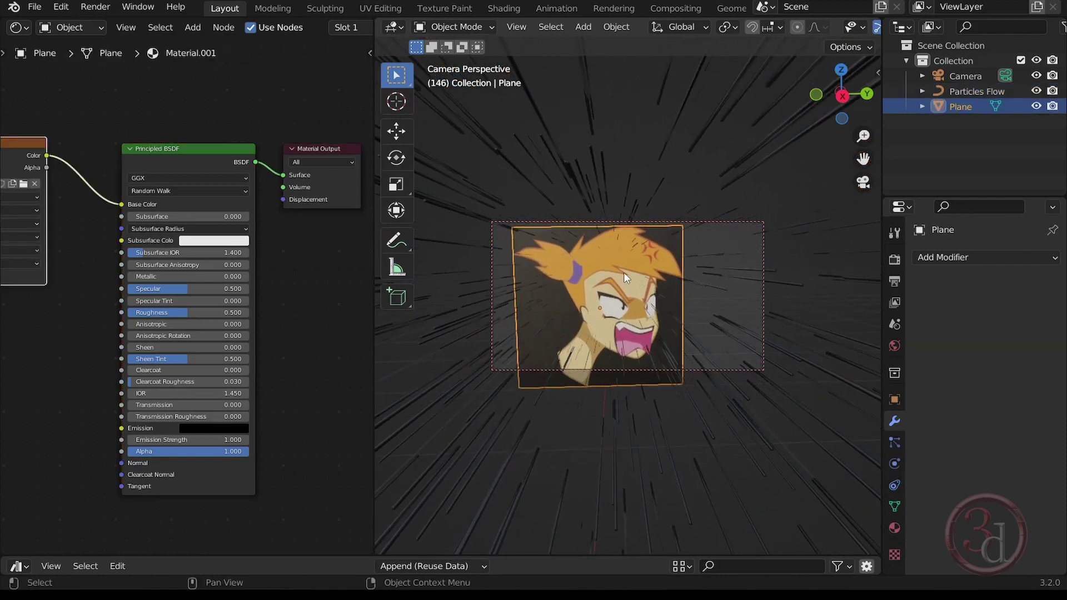
{"action": "key", "text": "g"}
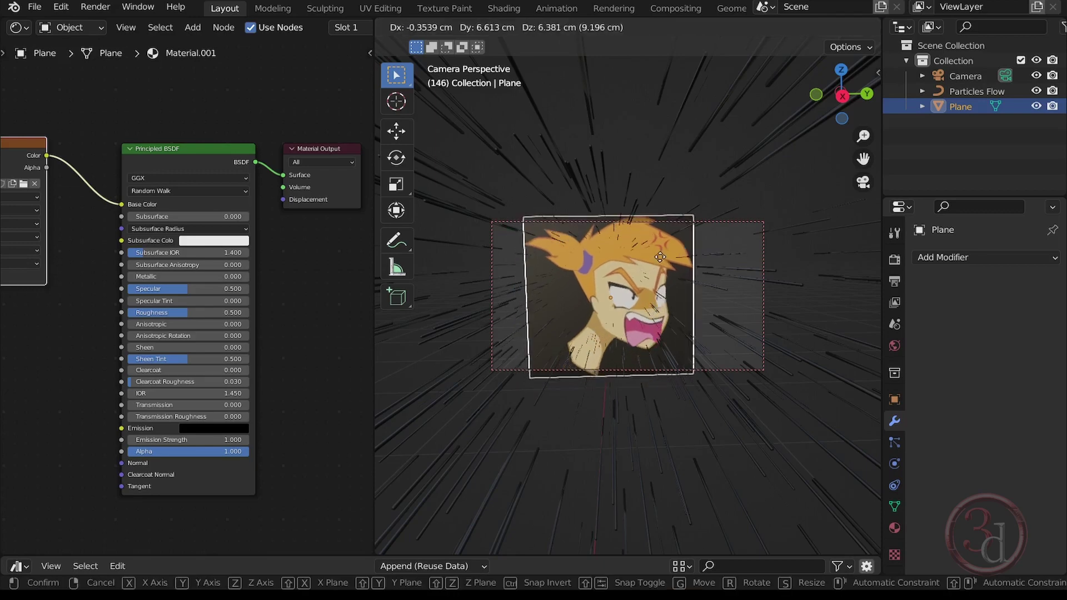
{"action": "left_click", "coordinate": [653, 257]}
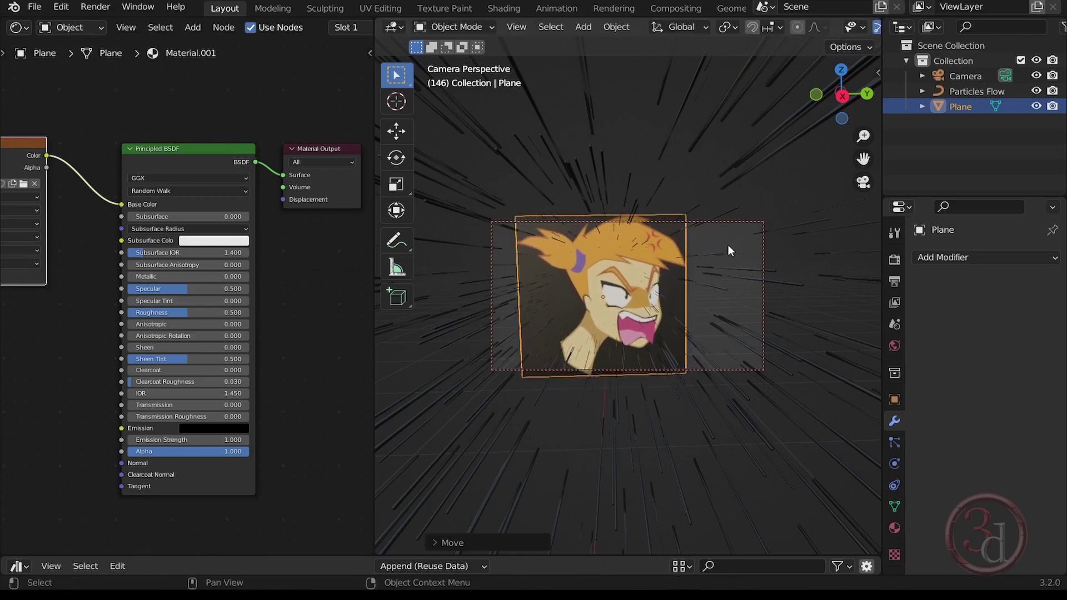
{"action": "left_click", "coordinate": [729, 247]}
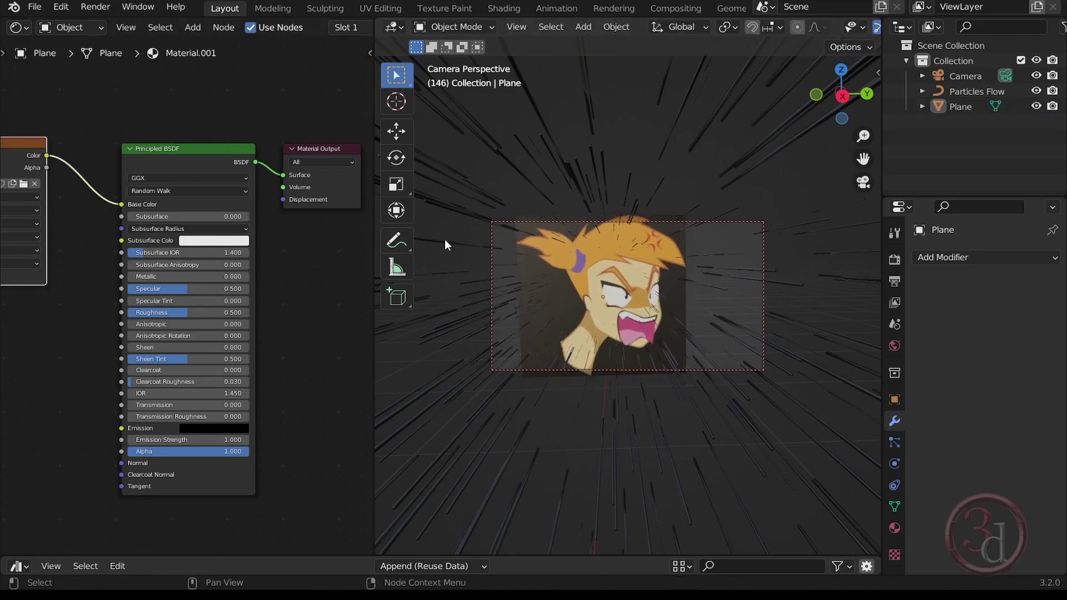
- Display the plane's material properties and connect the image texture's Alpha output to the Principled BSDF's Alpha input
{"action": "left_click", "coordinate": [582, 273]}
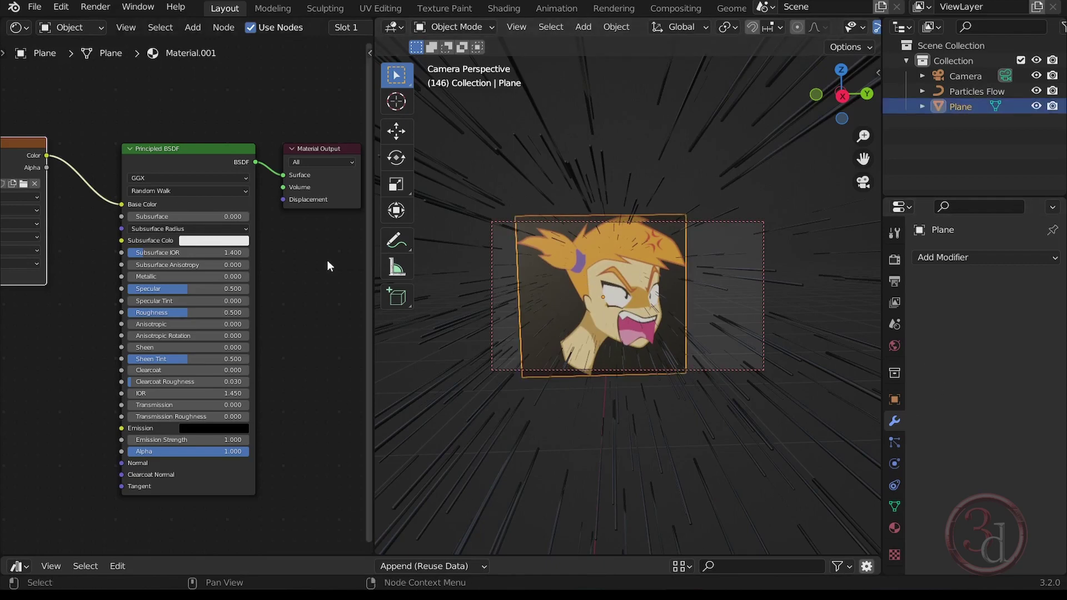
{"action": "left_click", "coordinate": [895, 528]}
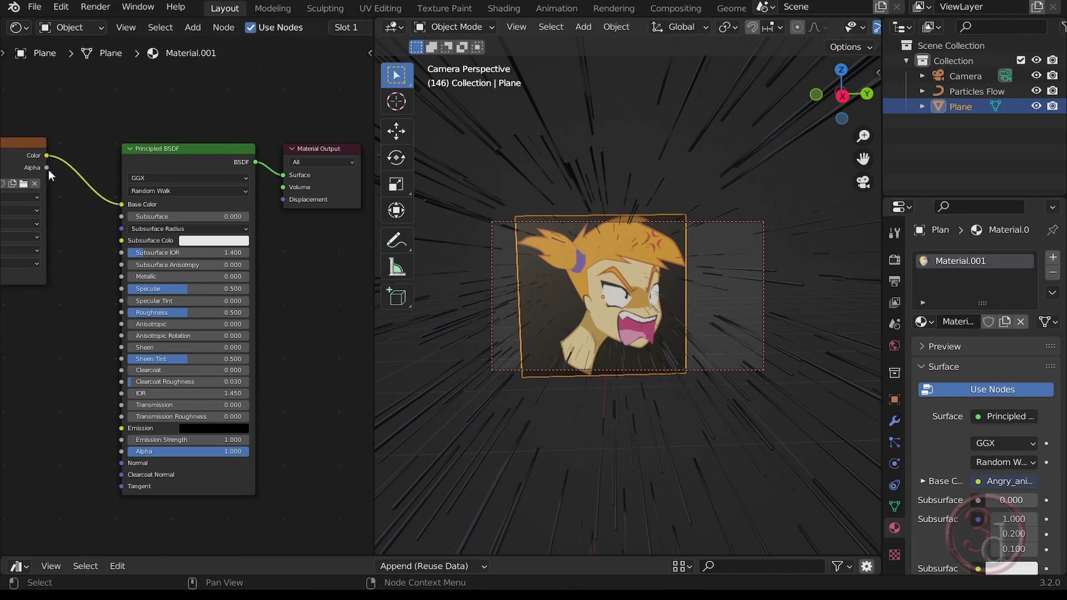
{"action": "left_click_drag", "start_coordinate": [48, 168], "coordinate": [119, 454]}
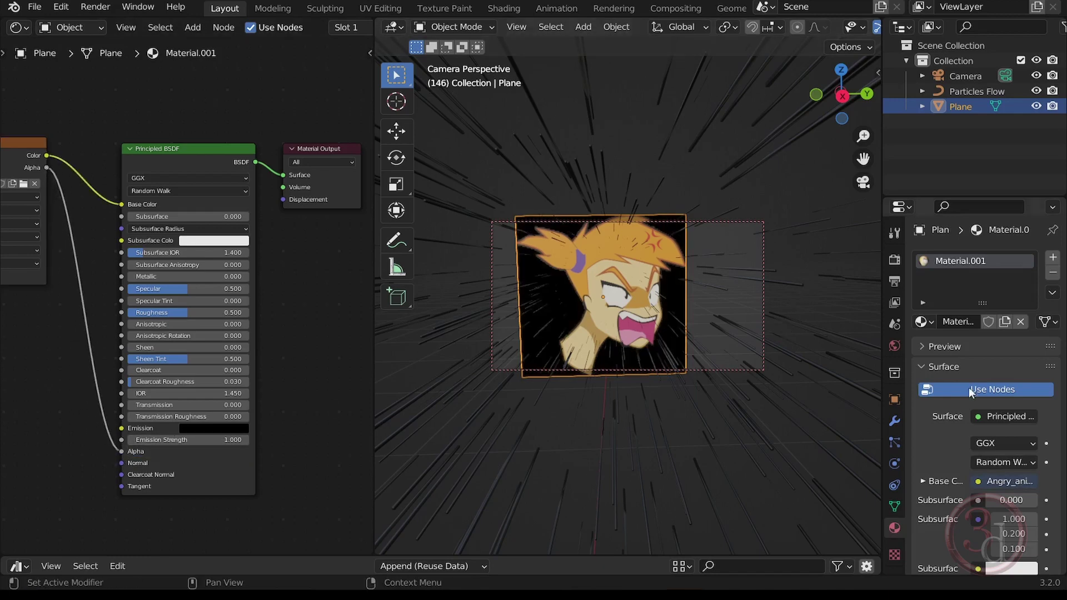
{"action": "scroll", "coordinate": [947, 439], "scroll_direction": "down", "scroll_amount": 1}
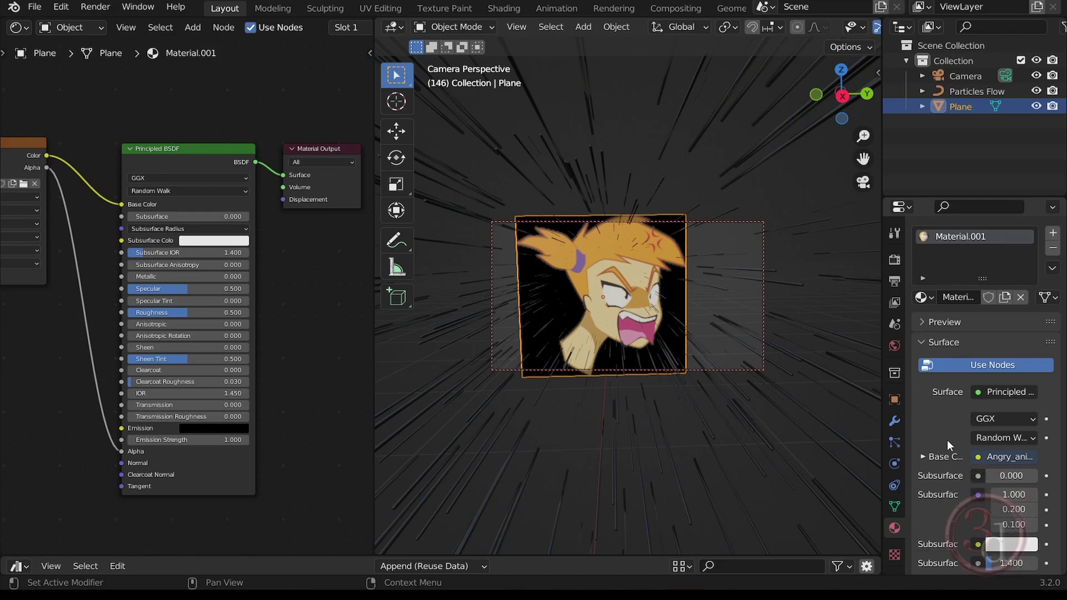
- Collapse the plane material's Surface settings and set its Blend Mode to Alpha Blend
{"action": "left_click", "coordinate": [939, 342]}
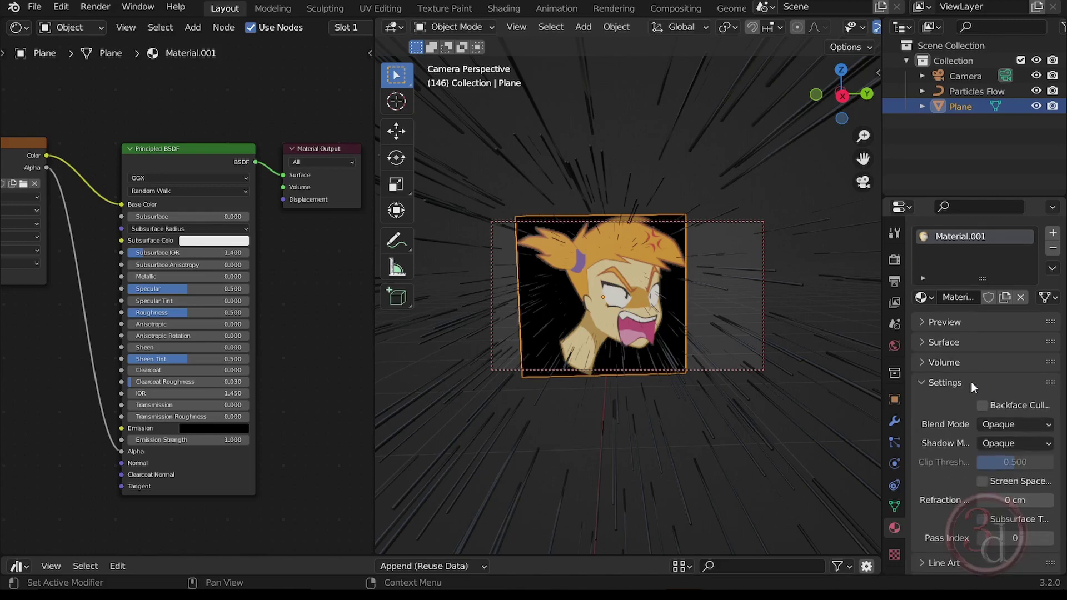
{"action": "left_click", "coordinate": [1015, 428]}
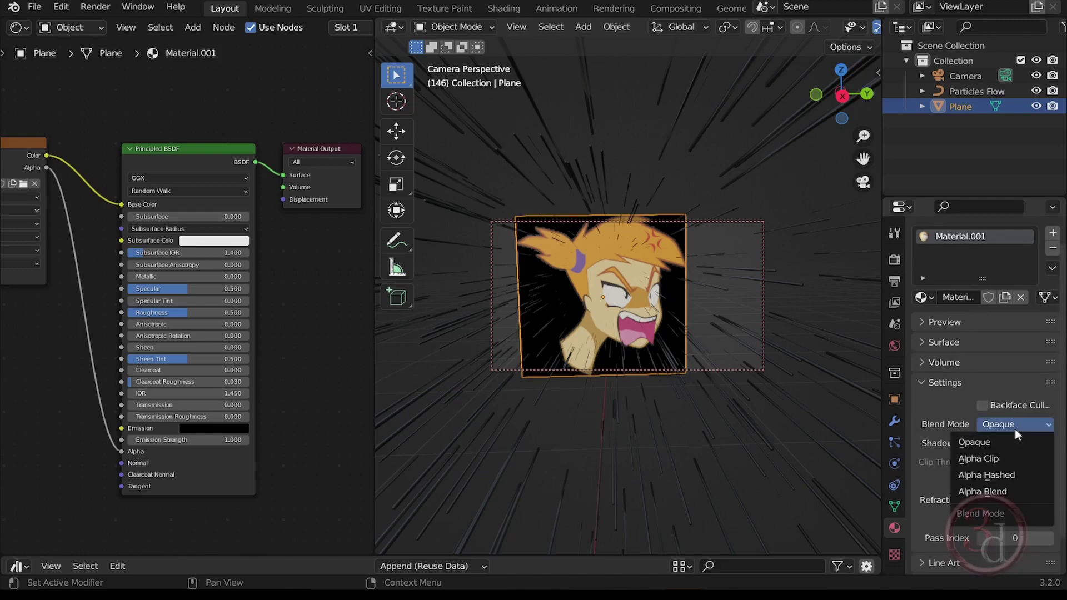
{"action": "left_click", "coordinate": [992, 492]}
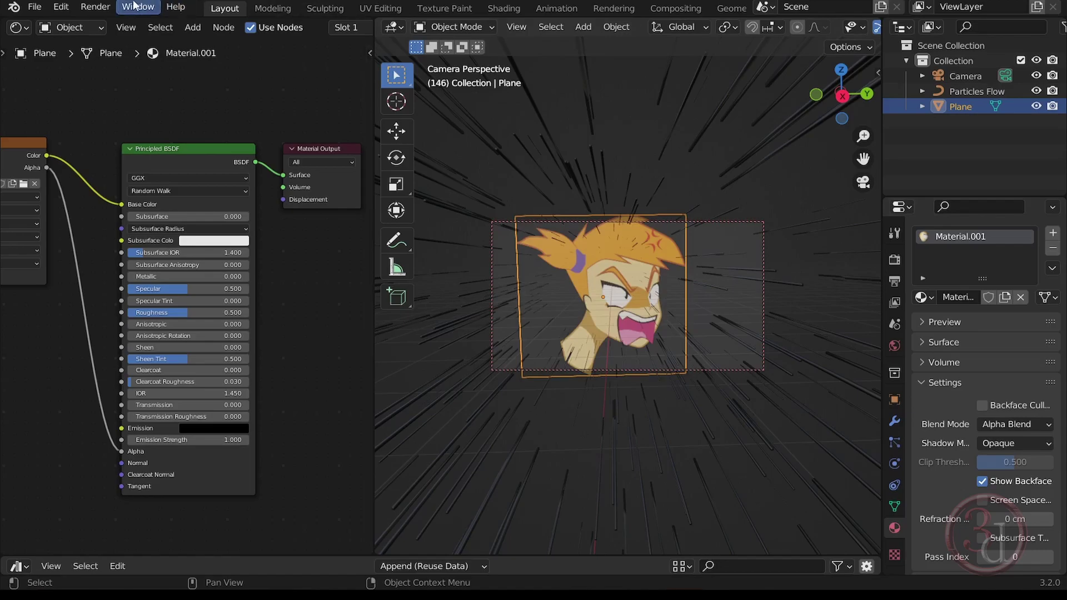
- Render the current frame as a still image and examine the transparency around the girl's head
{"action": "left_click", "coordinate": [95, 7]}
{"action": "left_click", "coordinate": [108, 25]}
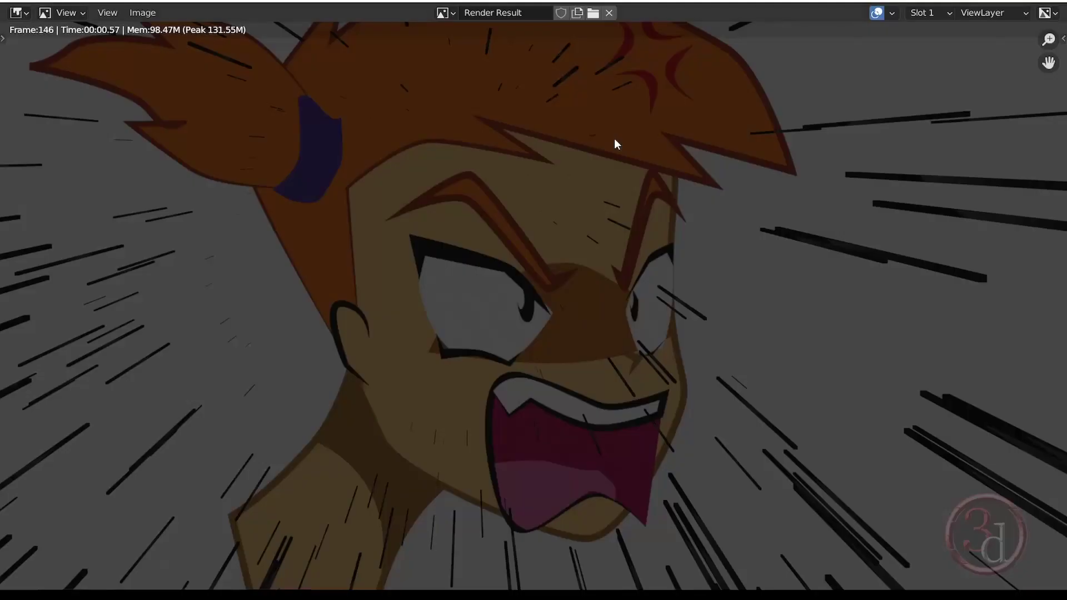
{"action": "scroll", "coordinate": [608, 383], "scroll_direction": "down", "scroll_amount": 2}
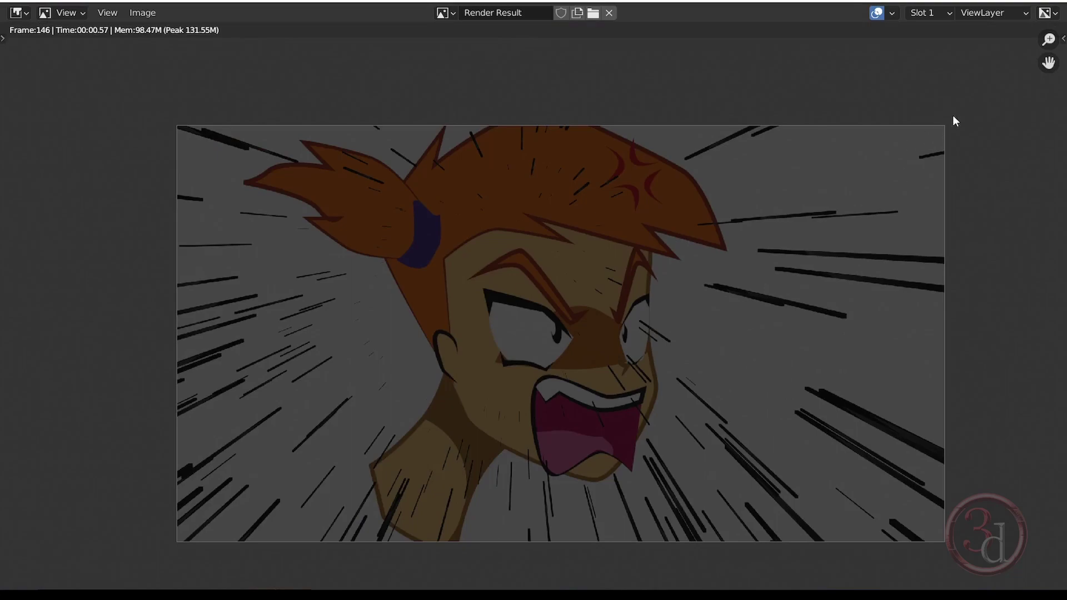
{"action": "key", "text": "Escape"}
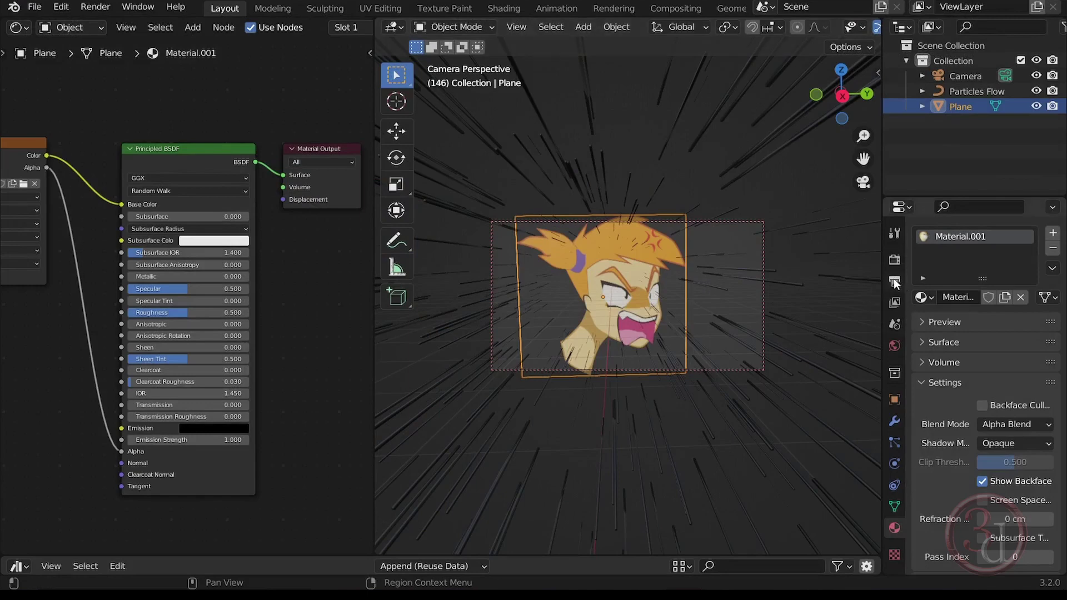
- Display the world properties and set the Background color to pure white
{"action": "left_click", "coordinate": [895, 324]}
{"action": "left_click", "coordinate": [895, 347]}
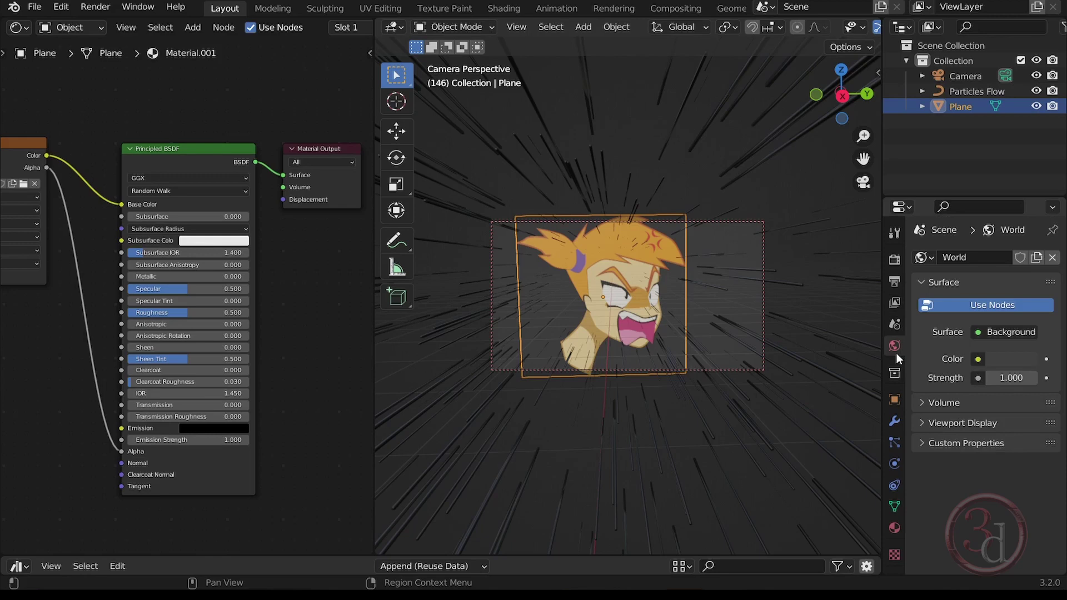
{"action": "left_click", "coordinate": [995, 333]}
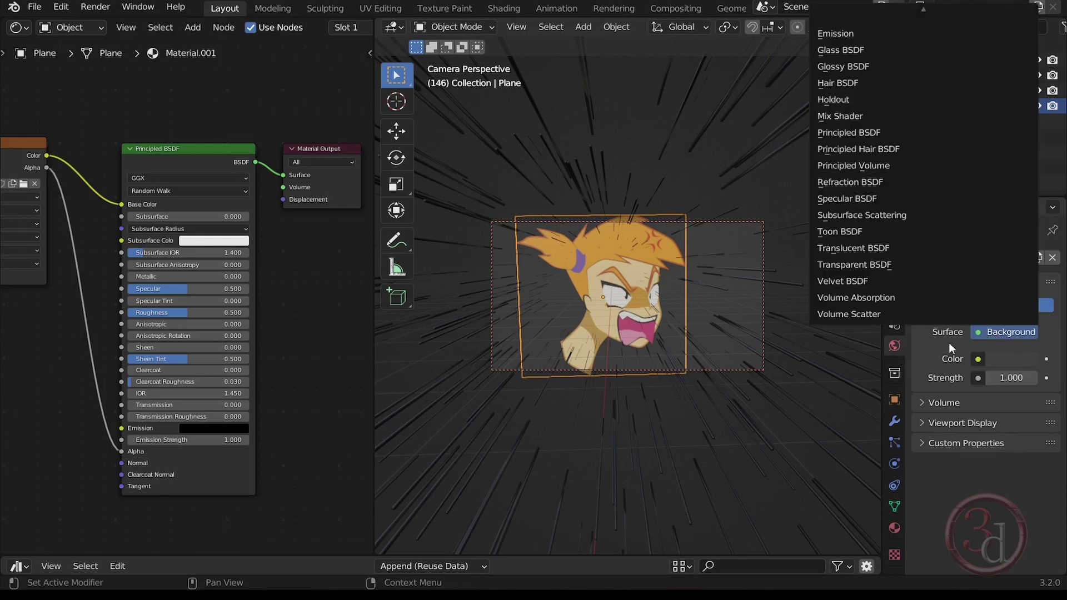
{"action": "left_click", "coordinate": [956, 332]}
{"action": "left_click", "coordinate": [995, 332]}
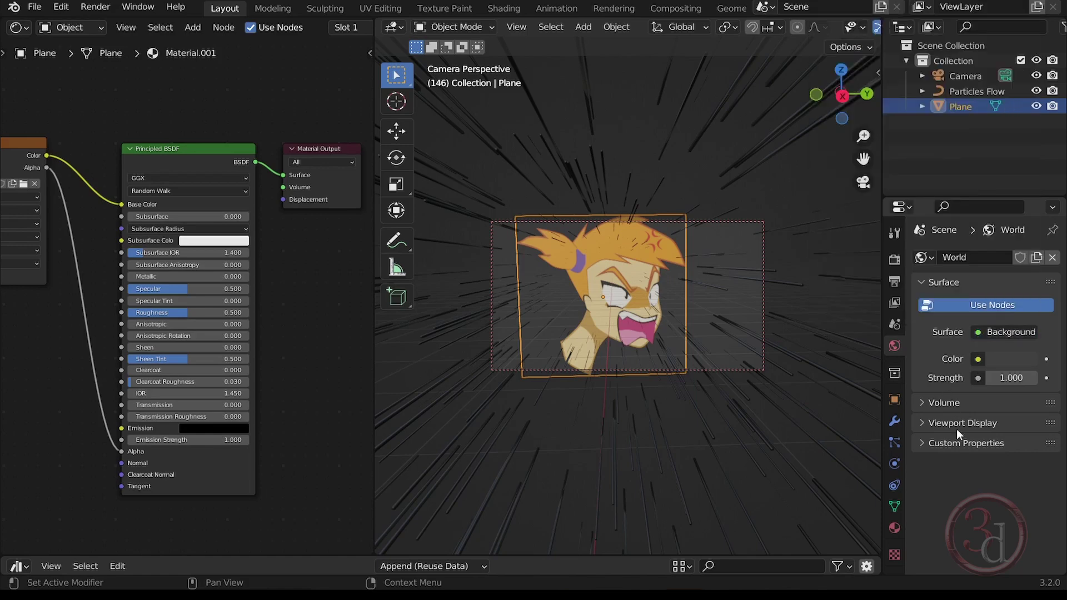
{"action": "left_click", "coordinate": [1016, 359]}
{"action": "left_click_drag", "start_coordinate": [1025, 224], "coordinate": [1026, 140]}
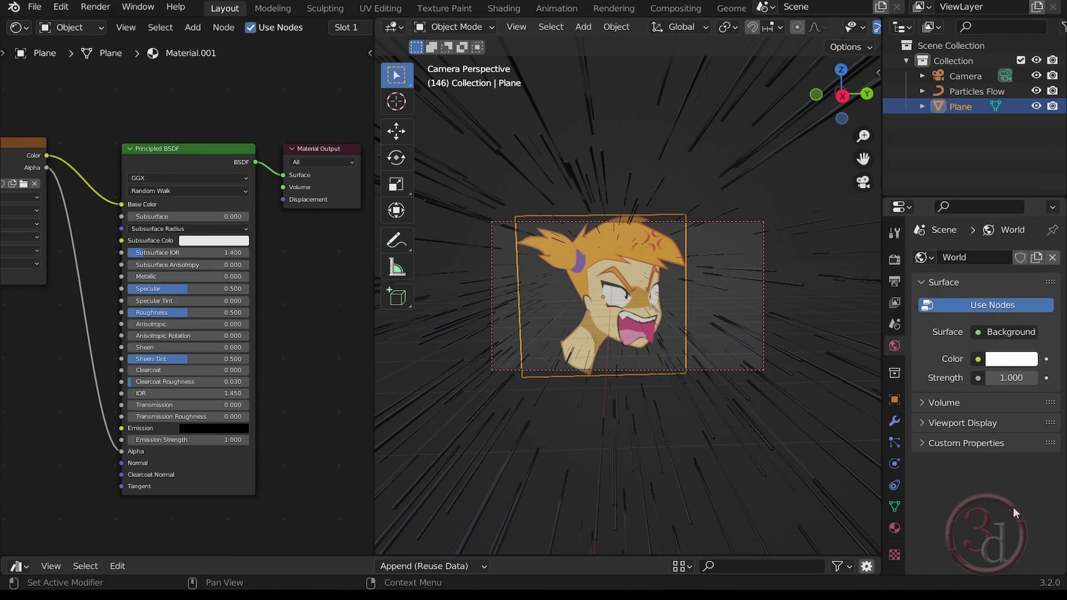
- Deselect the plane, render the current frame and examine the girl and streaks against the white background
{"action": "left_click", "coordinate": [795, 298]}
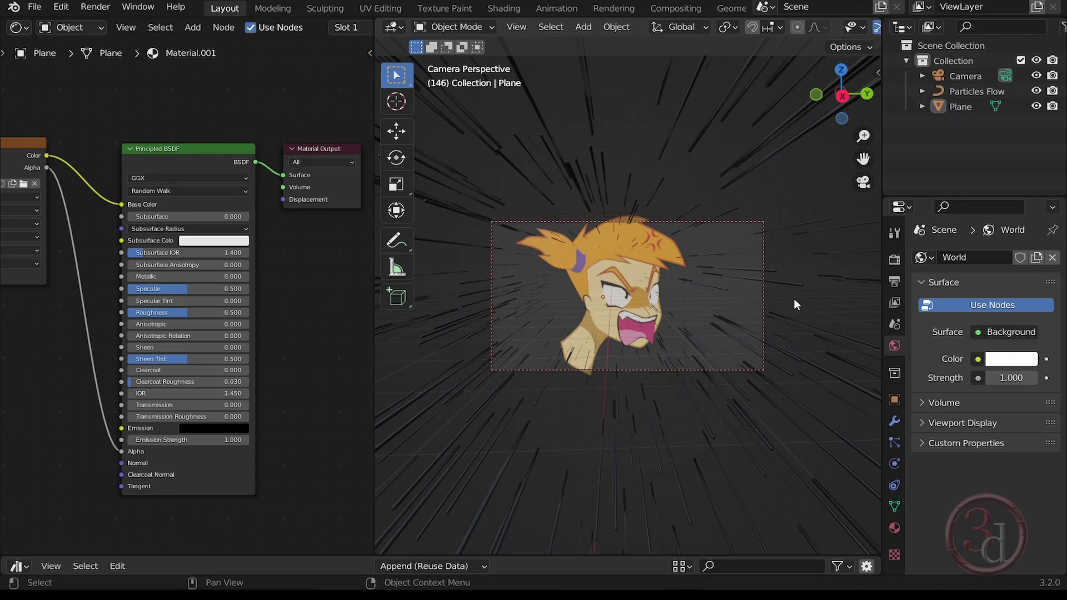
{"action": "left_click", "coordinate": [104, 6]}
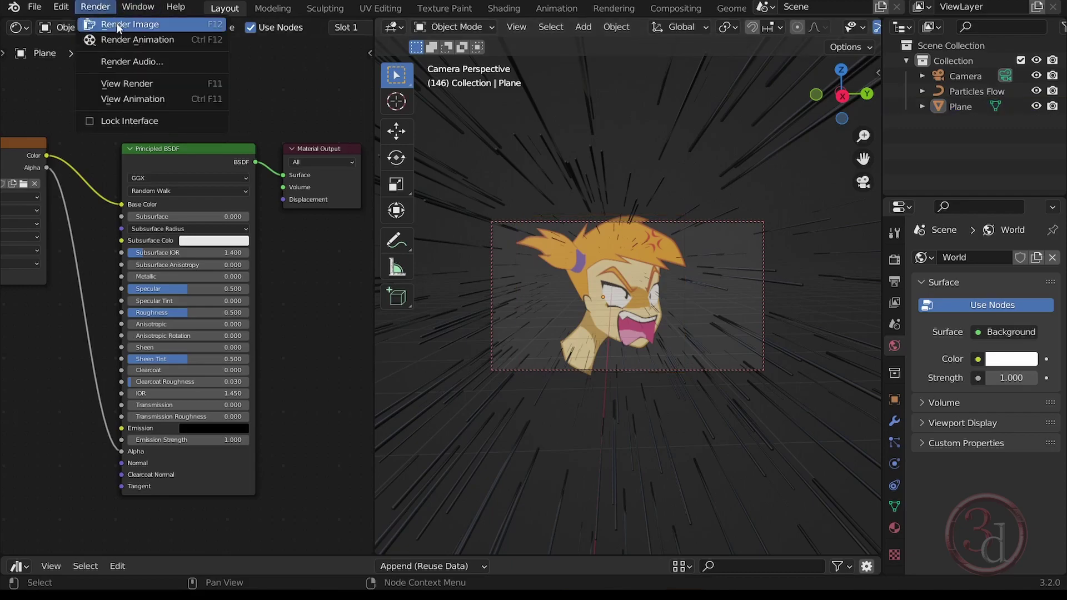
{"action": "left_click", "coordinate": [115, 23]}
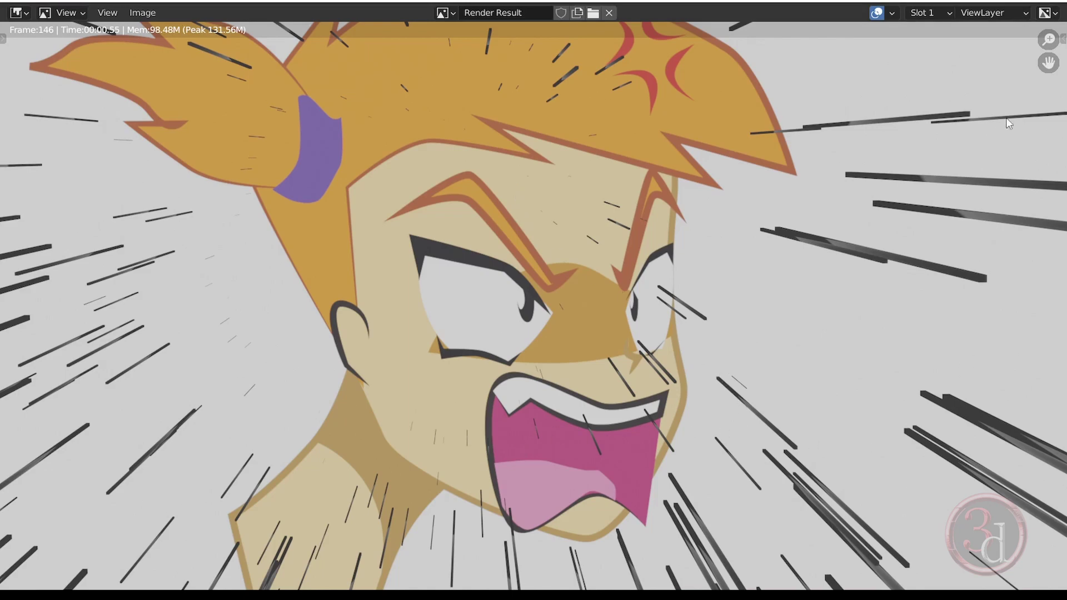
{"action": "left_click", "coordinate": [1052, 2]}
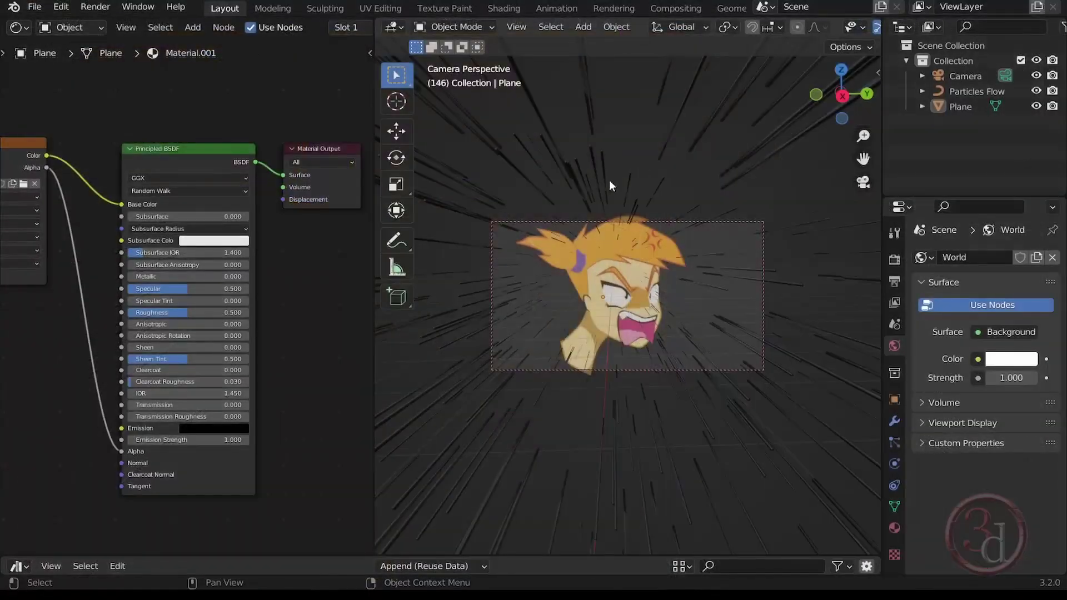
- Select the Particles Flow curve and set its modifier's Flow Speed to 0.260
{"action": "left_click", "coordinate": [722, 322]}
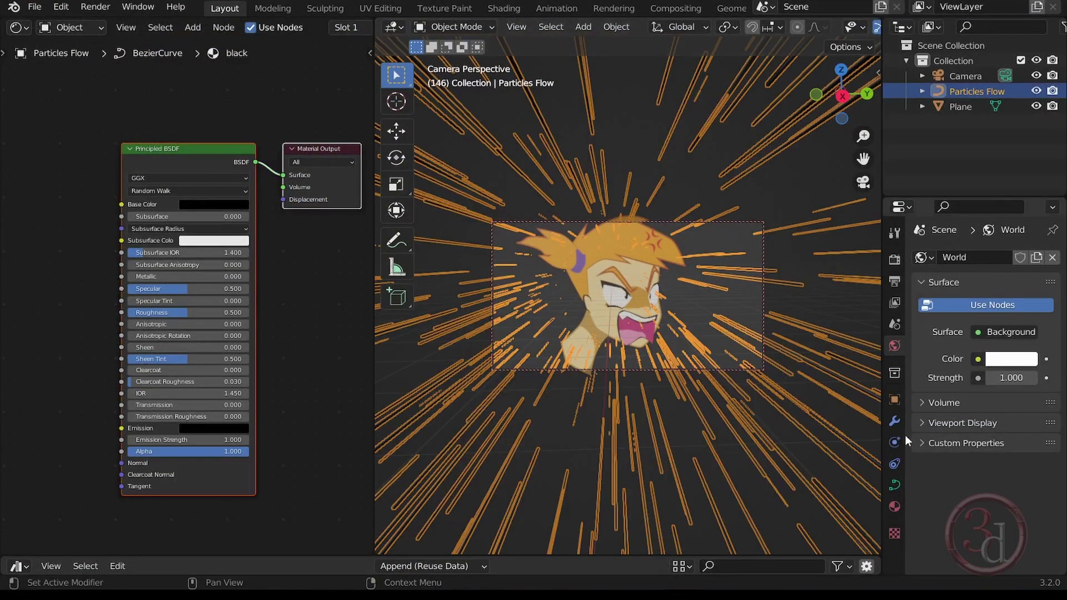
{"action": "left_click", "coordinate": [895, 423]}
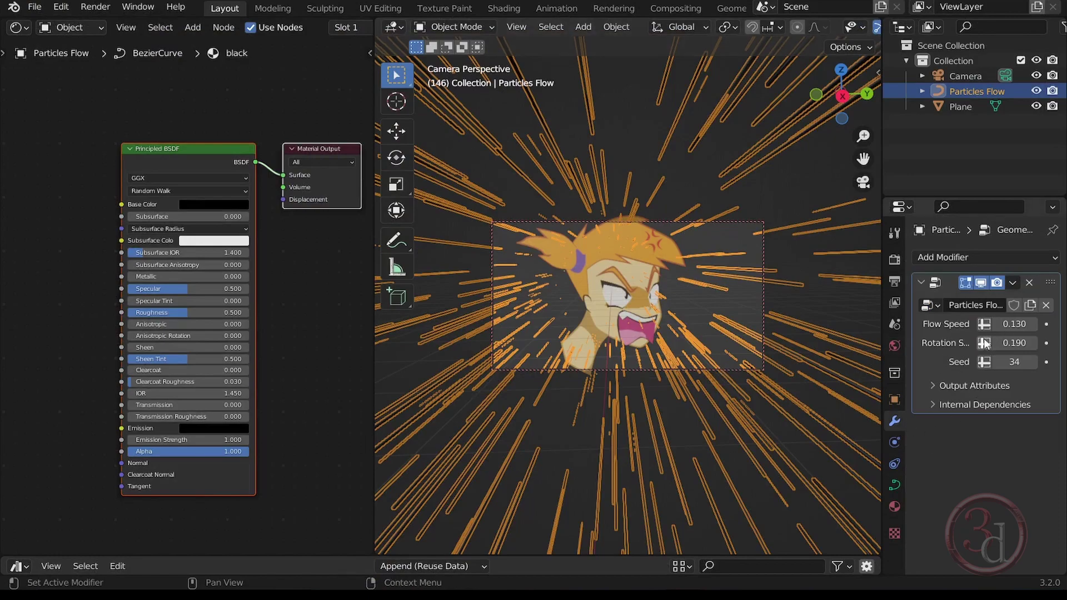
{"action": "left_click", "coordinate": [1015, 324]}
{"action": "type", "text": "0.19"}
{"action": "key", "text": "Return"}
{"action": "left_click_drag", "start_coordinate": [1015, 324], "coordinate": [1028, 324]}
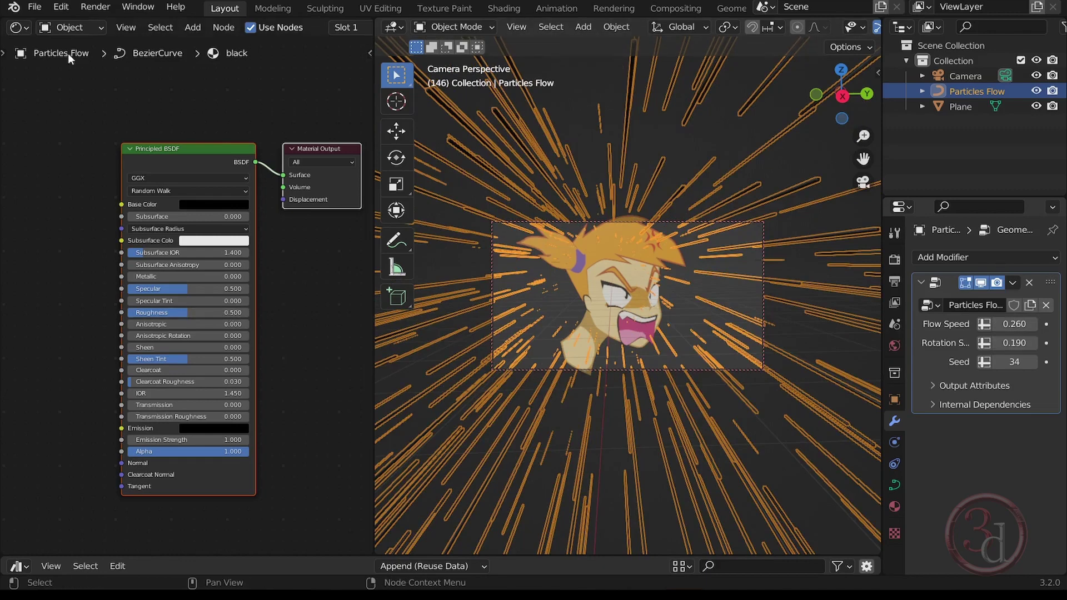
- Show the Particles Flow geometry nodes in place of the shader nodes and lengthen the Cube node's X size to 38.1 cm
{"action": "left_click", "coordinate": [22, 29]}
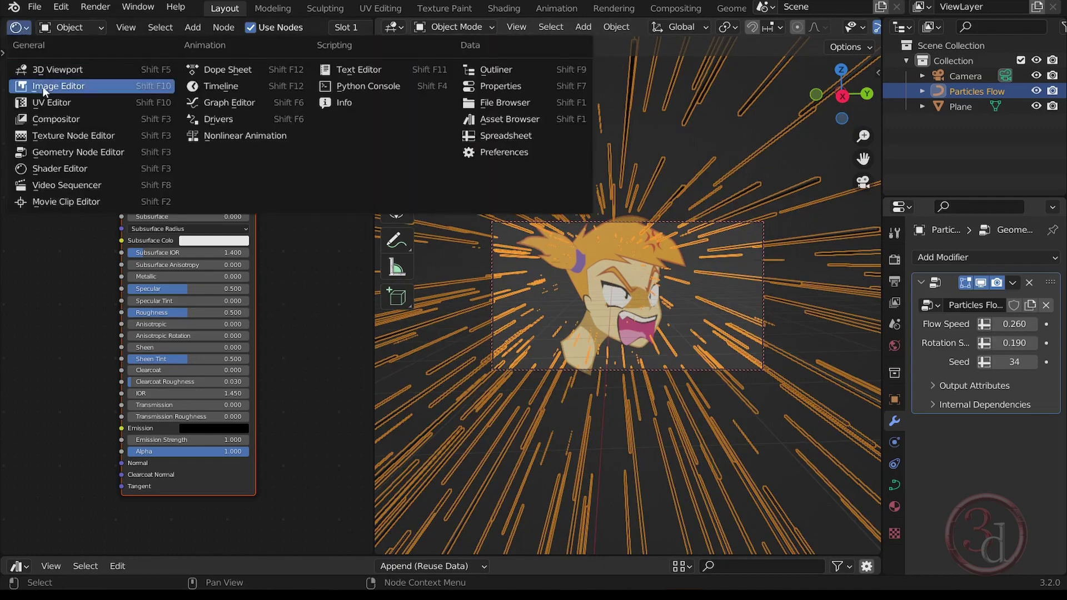
{"action": "left_click", "coordinate": [52, 155]}
{"action": "middle_click_drag", "start_coordinate": [102, 559], "coordinate": [186, 326]}
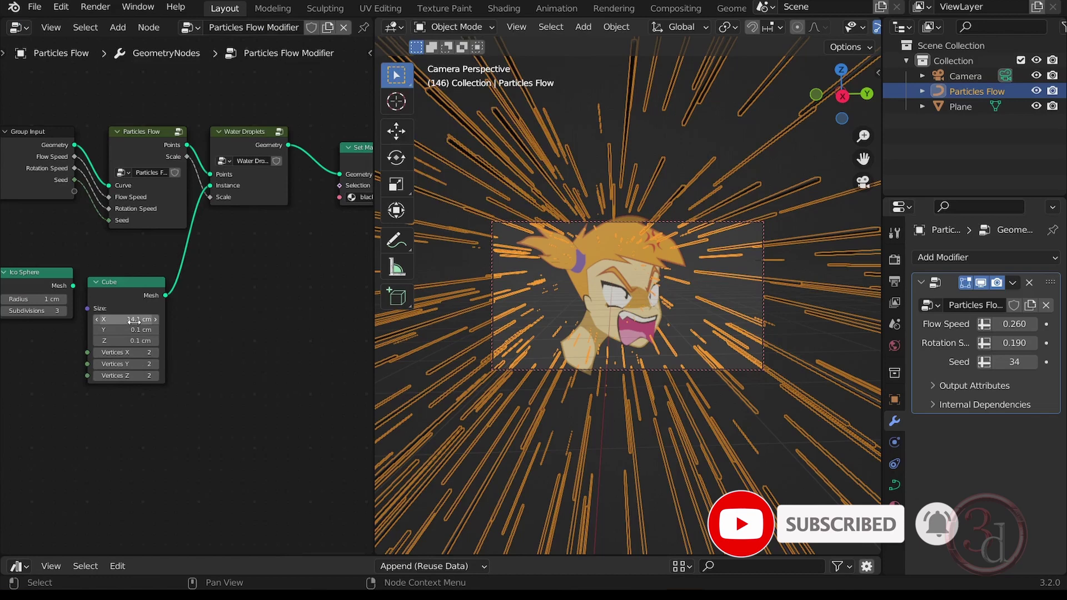
{"action": "left_click", "coordinate": [112, 320]}
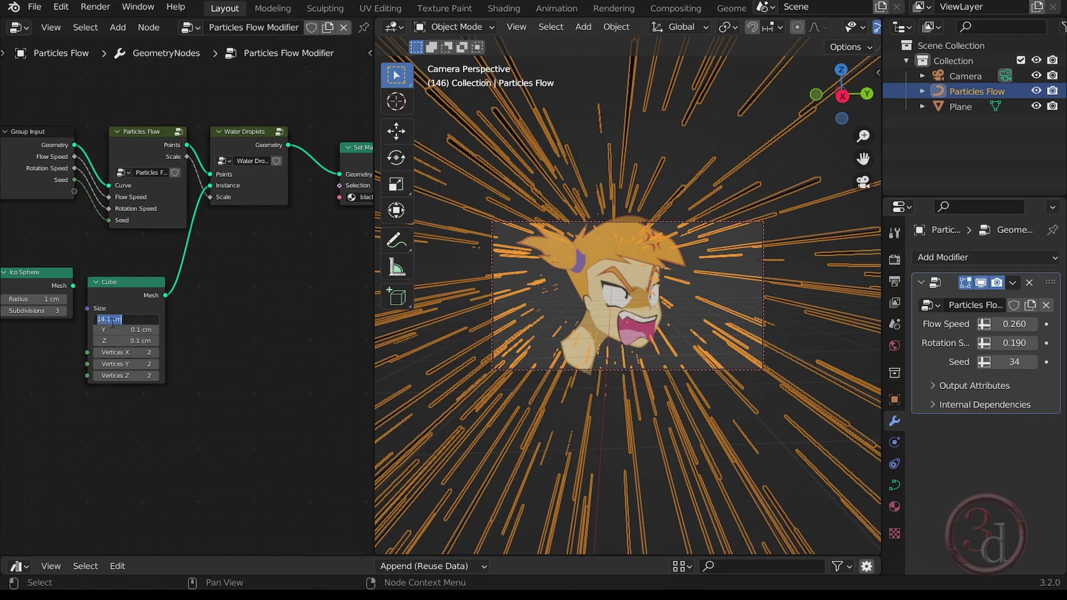
{"action": "type", "text": "104"}
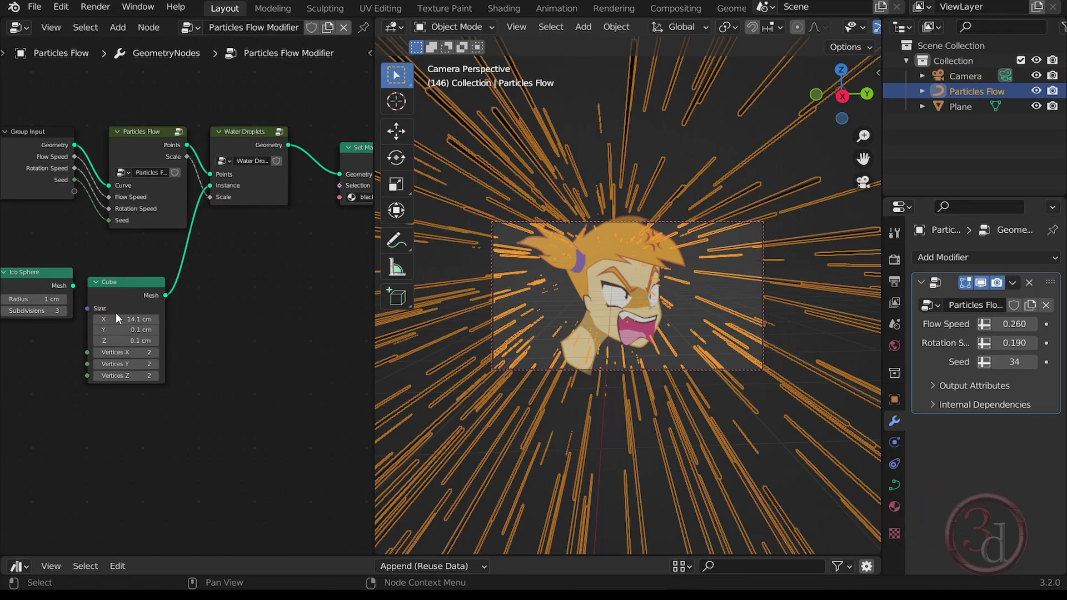
{"action": "key", "text": "Return"}
{"action": "mouse_move", "coordinate": [127, 320]}
{"action": "left_mouse_down"}
{"action": "mouse_move", "coordinate": [81, 319]}
{"action": "mouse_move", "coordinate": [93, 319]}
{"action": "left_mouse_up"}
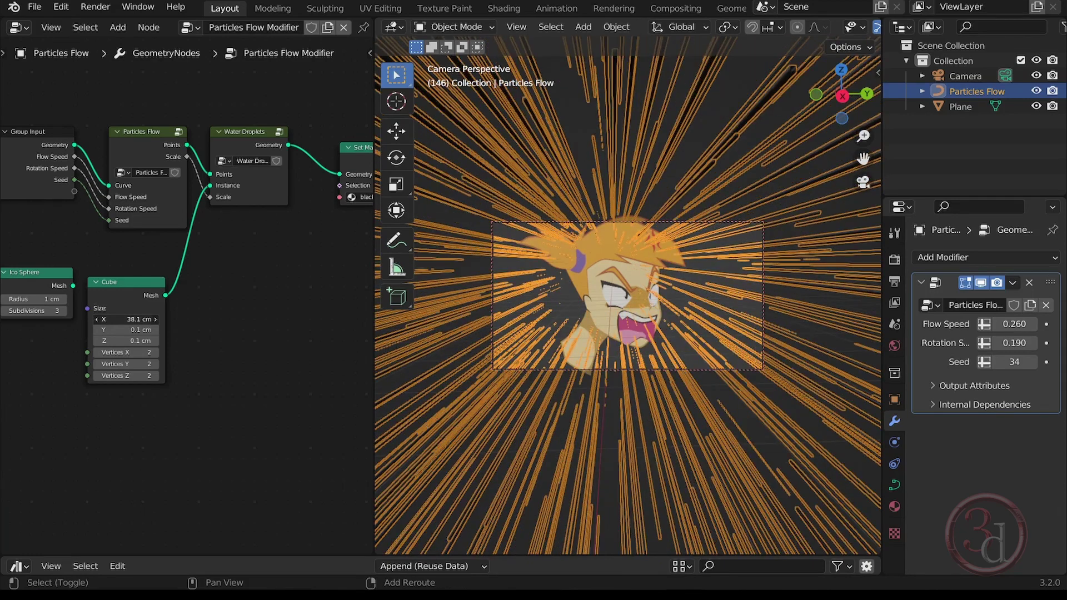
- Set the Seed of the Particles Flow modifier to 20
{"action": "left_click", "coordinate": [710, 111]}
{"action": "left_click", "coordinate": [715, 309]}
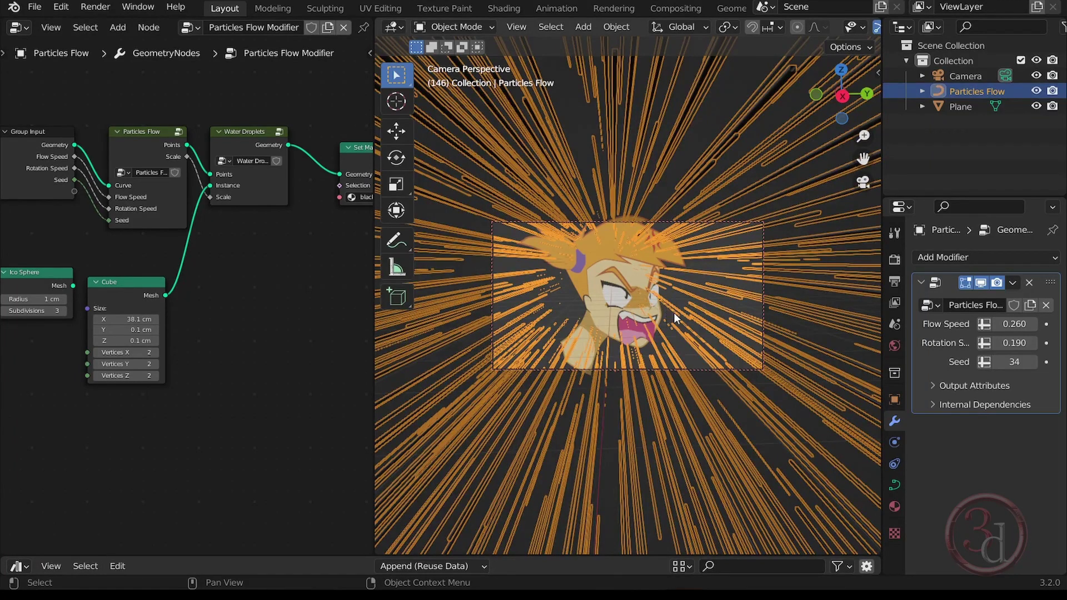
{"action": "left_click", "coordinate": [1009, 362]}
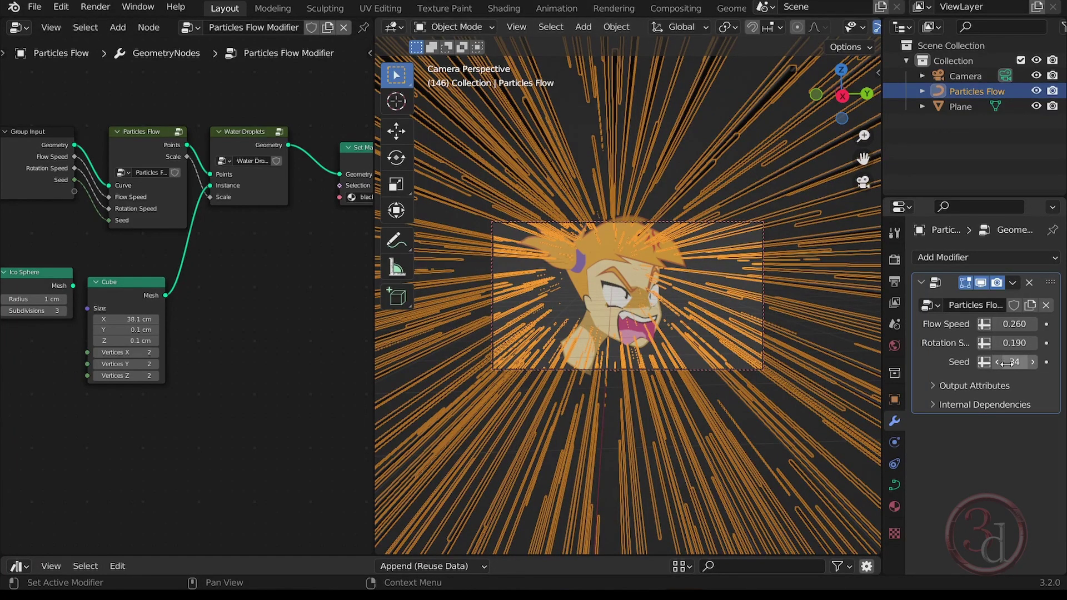
{"action": "left_click_drag", "start_coordinate": [1008, 362], "coordinate": [989, 367]}
{"action": "type", "text": "20"}
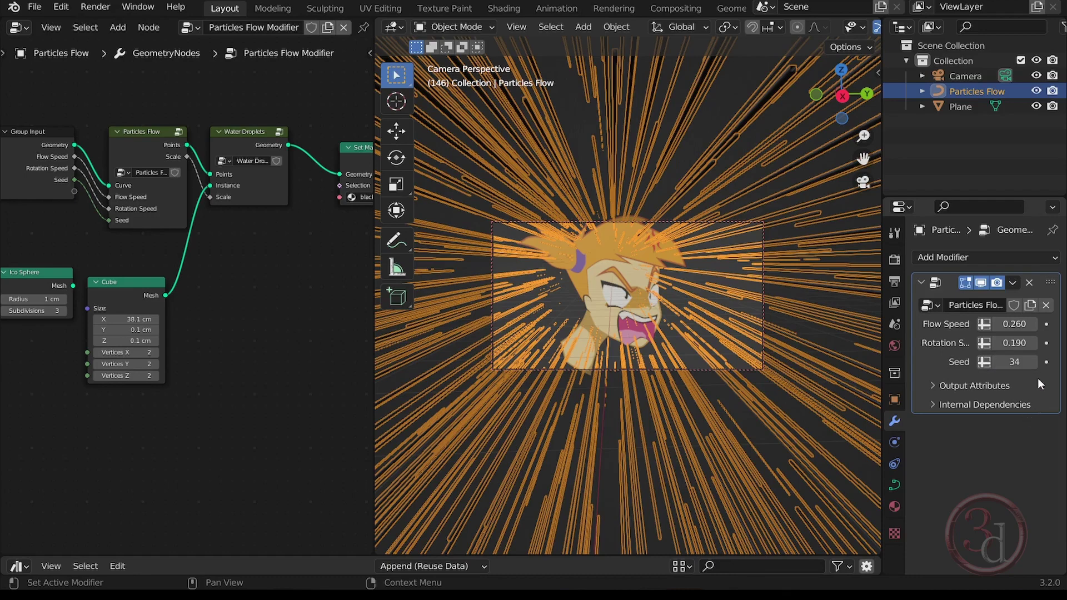
{"action": "key", "text": "Return"}
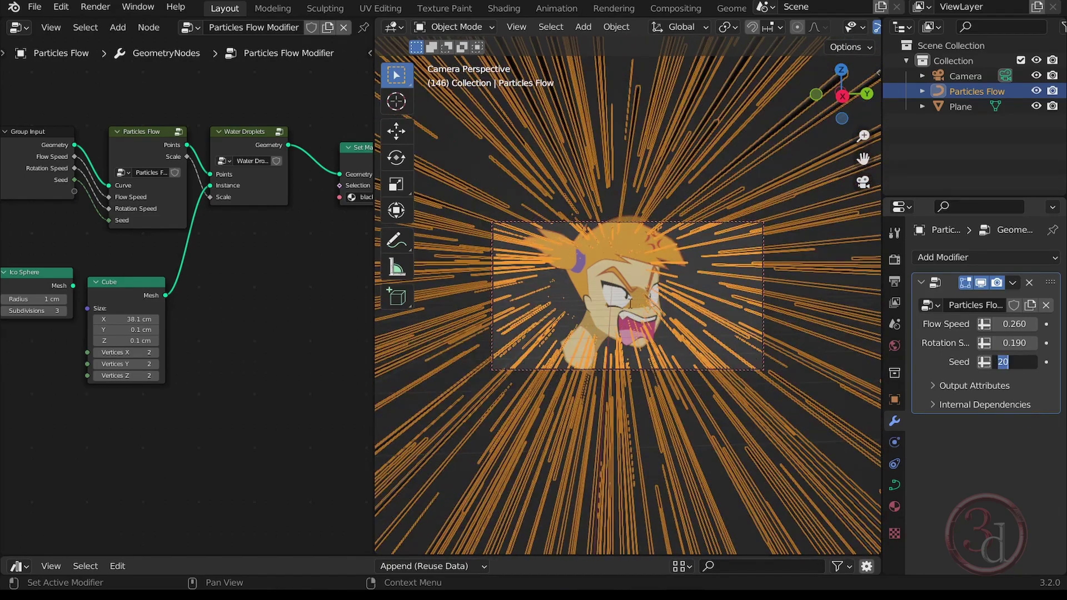
- Deselect the streaks and play the animation to examine their flow around the girl's head, stopping at frame 24
{"action": "left_click", "coordinate": [602, 270]}
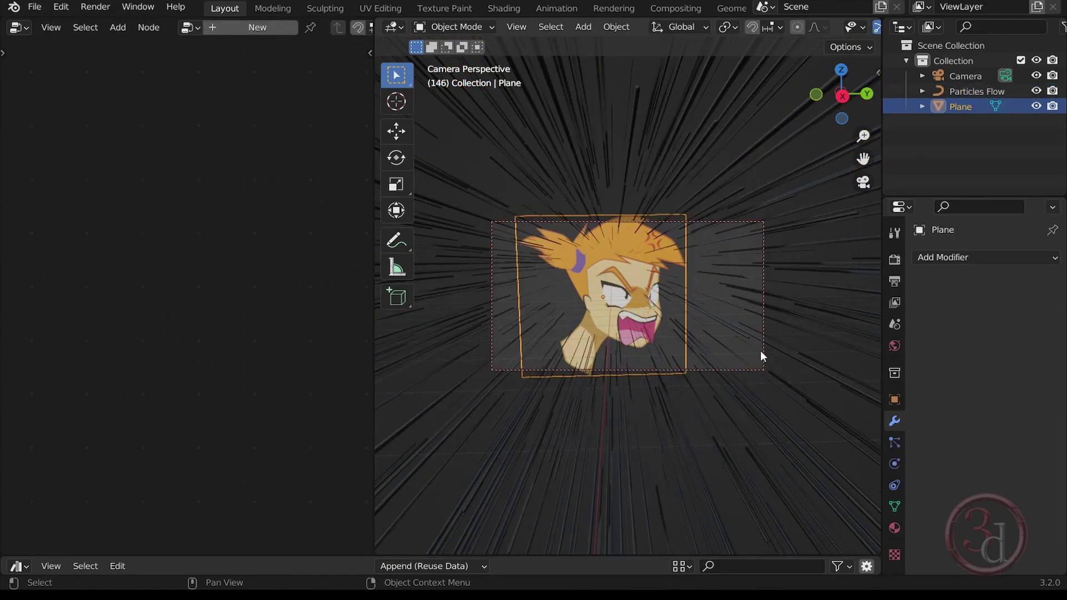
{"action": "left_click", "coordinate": [755, 429]}
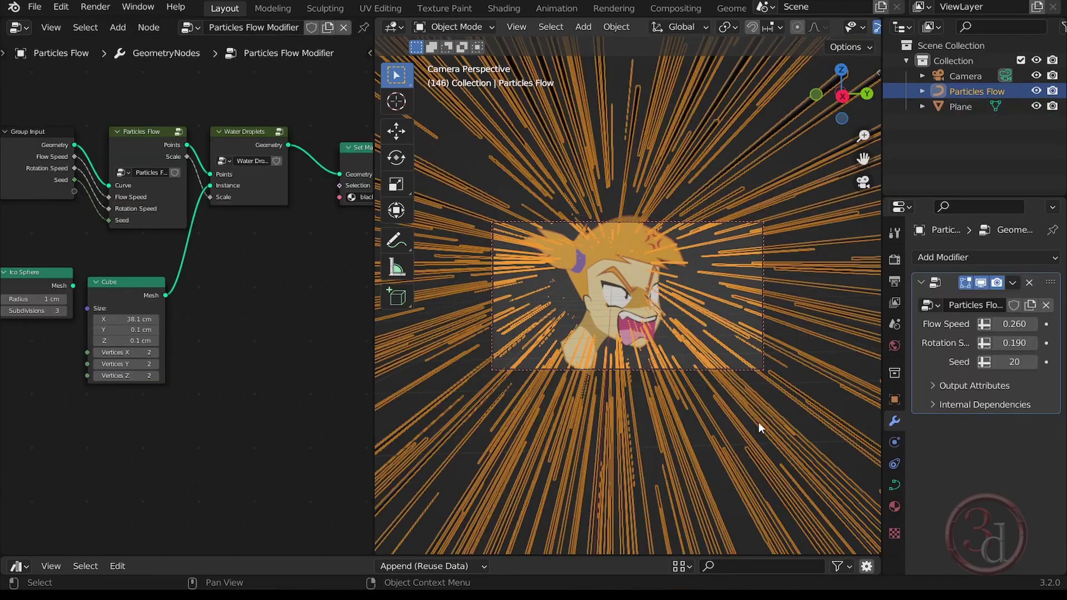
{"action": "key", "text": "g"}
{"action": "left_click", "coordinate": [672, 263]}
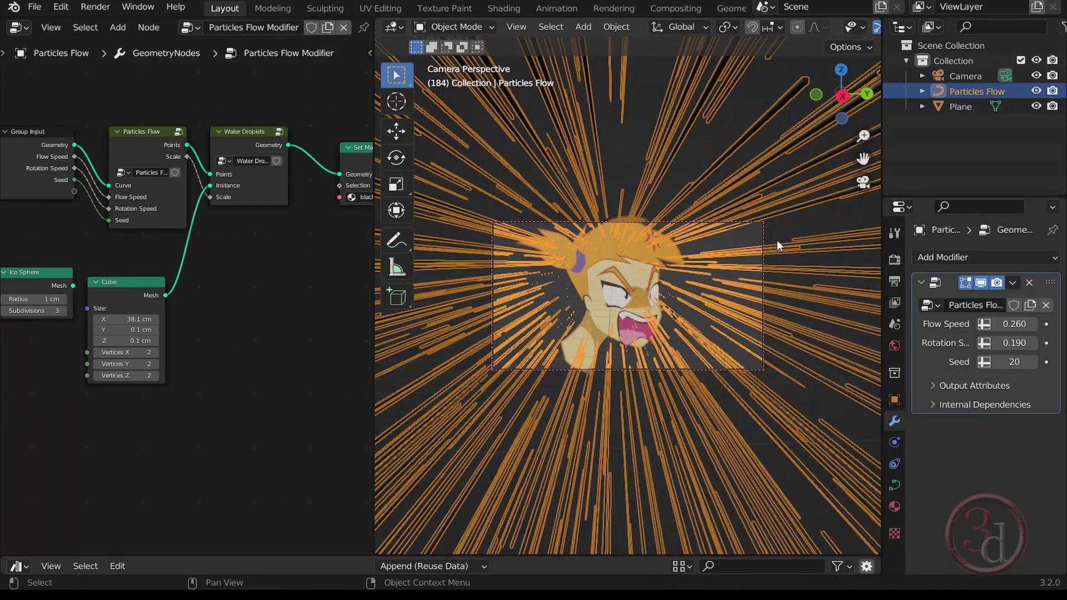
{"action": "left_click", "coordinate": [716, 132]}
{"action": "key", "text": "space"}
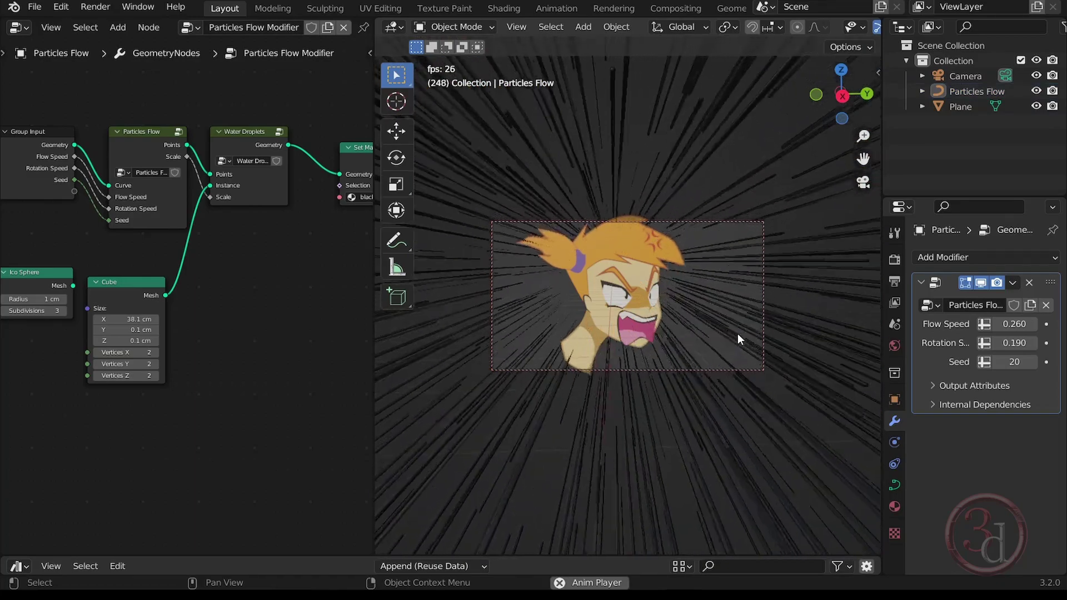
{"action": "key", "text": "space"}
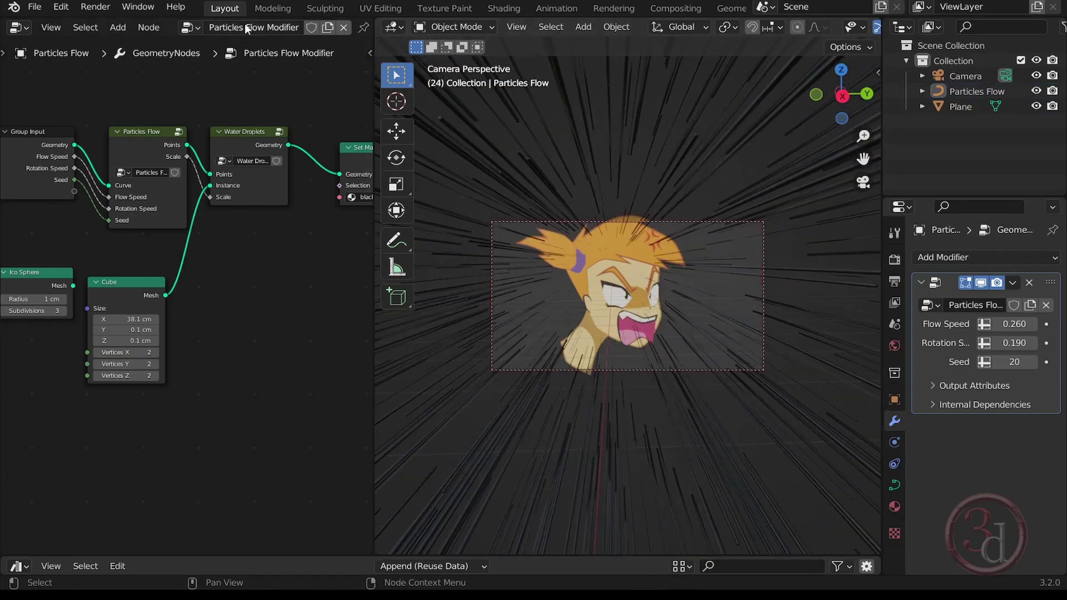
- Render frame 24 as a still image and examine the longer, denser streaks around the girl's head
{"action": "left_click", "coordinate": [107, 8]}
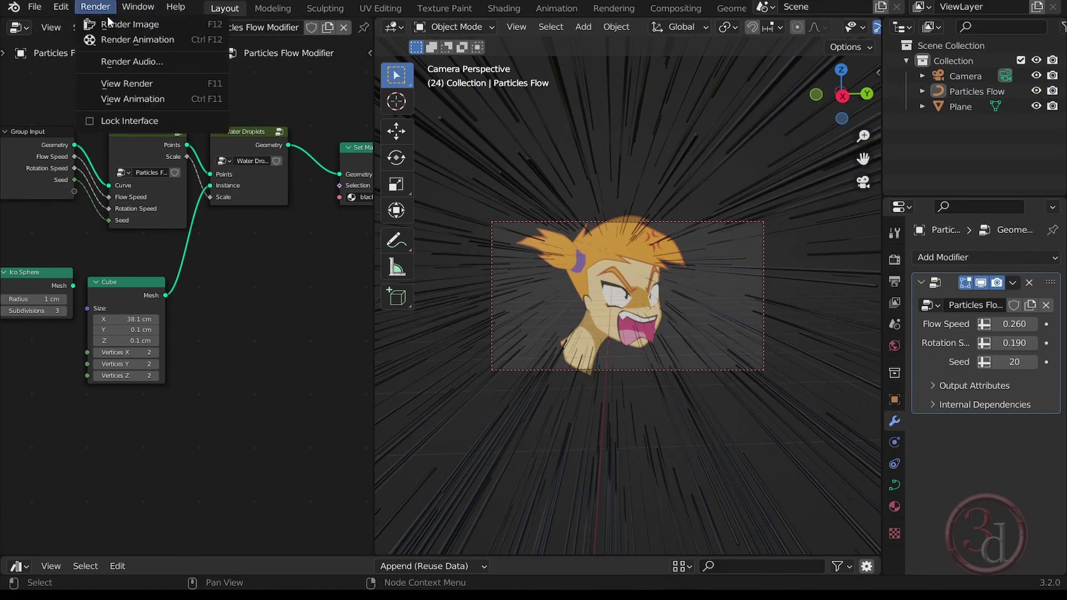
{"action": "left_click", "coordinate": [112, 25]}
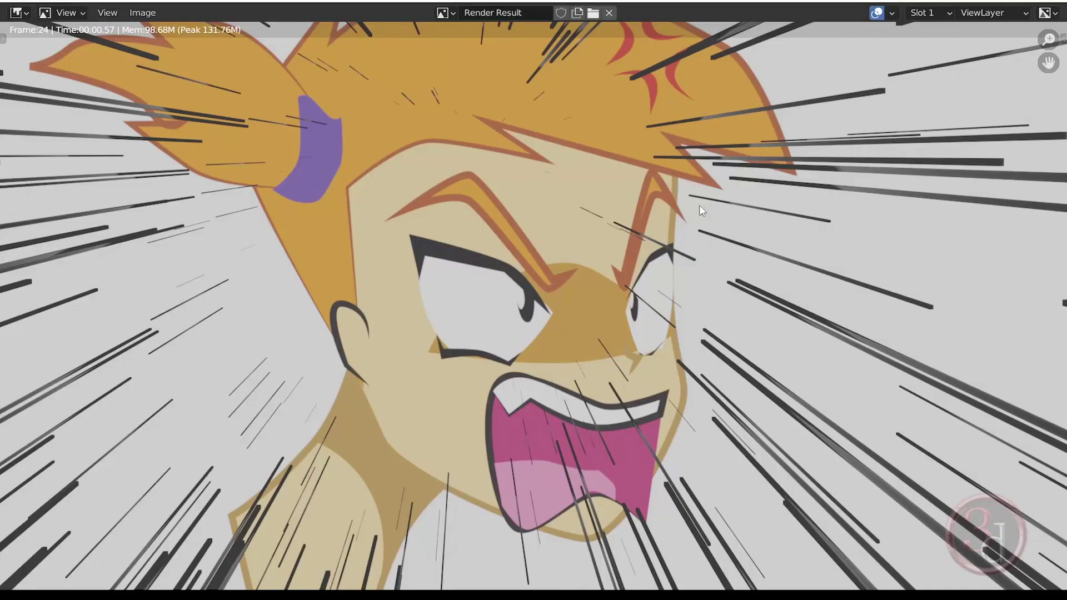
{"action": "scroll", "coordinate": [663, 432], "scroll_direction": "down", "scroll_amount": 2}
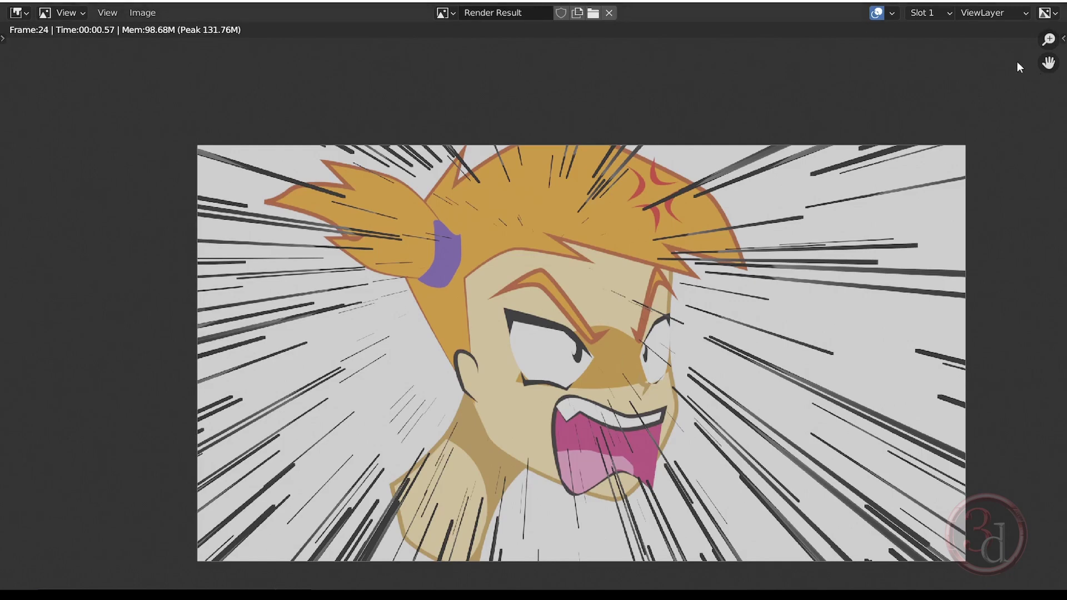
{"action": "left_click", "coordinate": [1056, 3]}
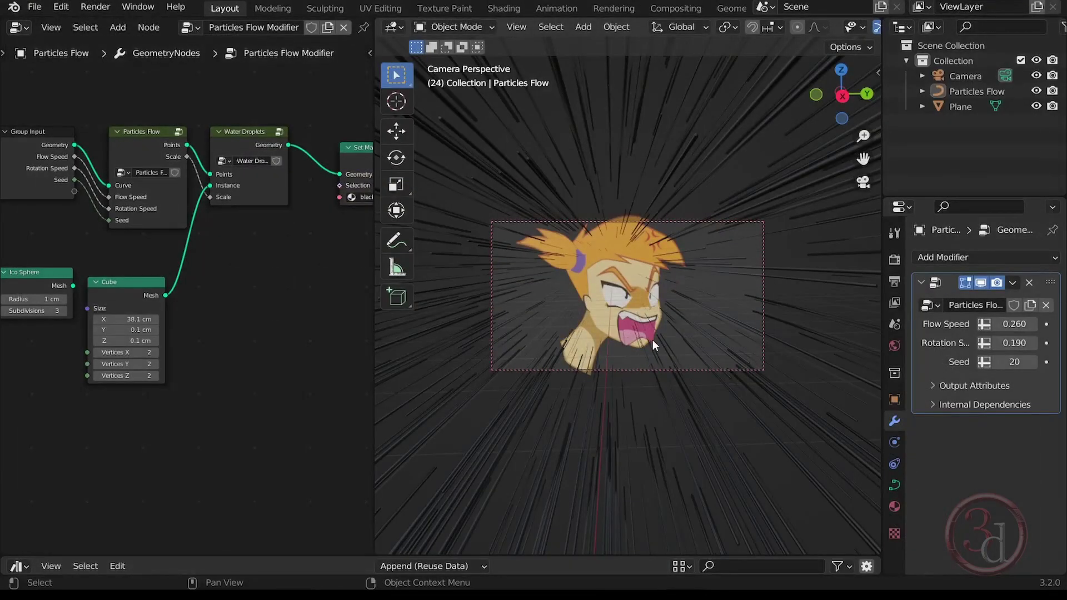
- Move the Particles Flow streaks slightly along the Y axis and further along the X axis around the girl's head
{"action": "left_click", "coordinate": [616, 256]}
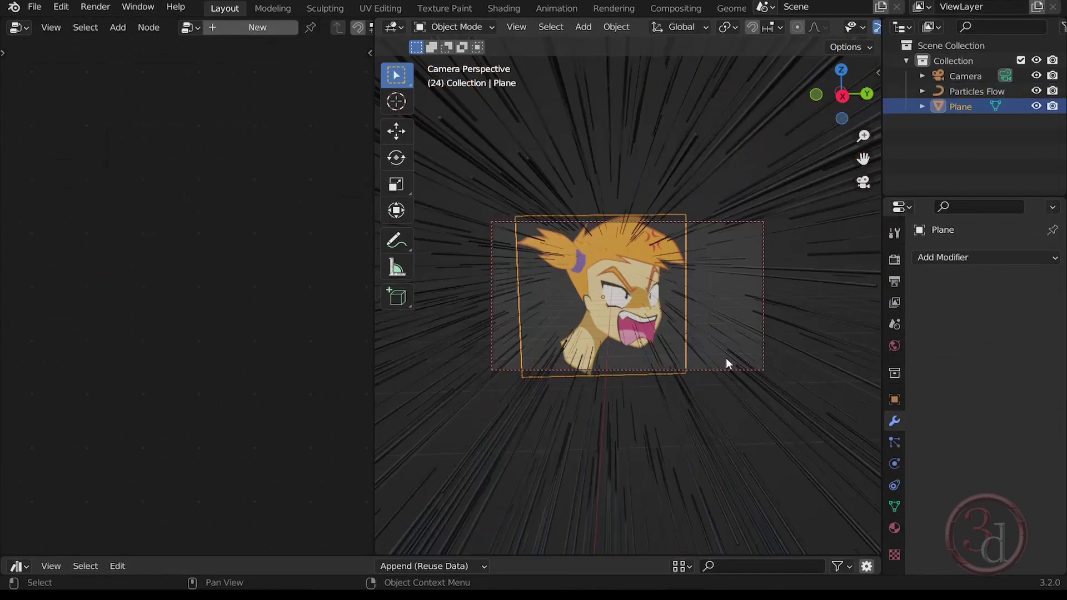
{"action": "left_click", "coordinate": [675, 316]}
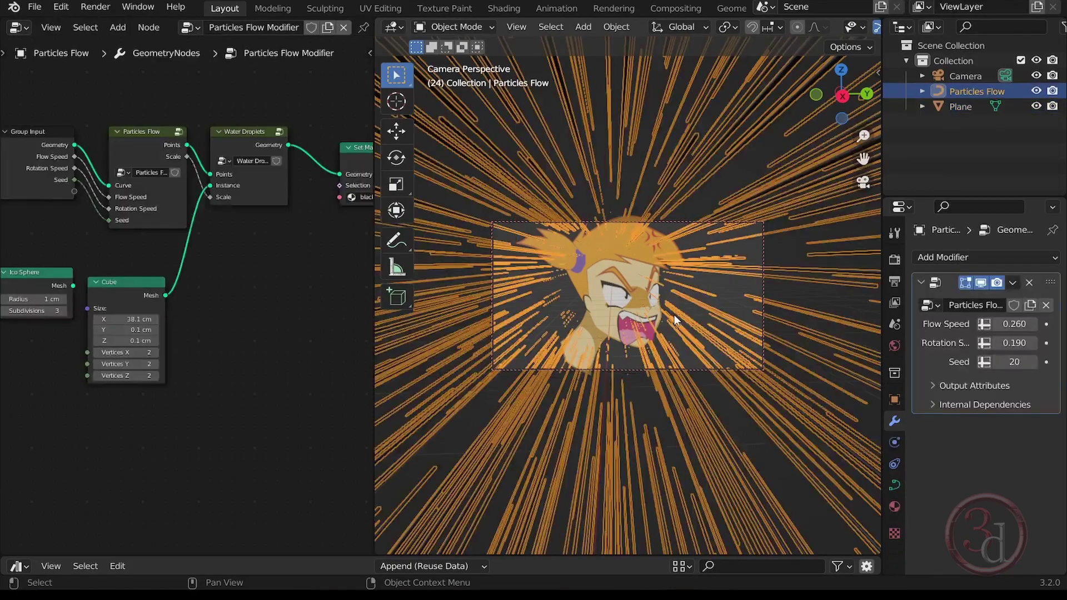
{"action": "key", "text": "g"}
{"action": "key", "text": "y"}
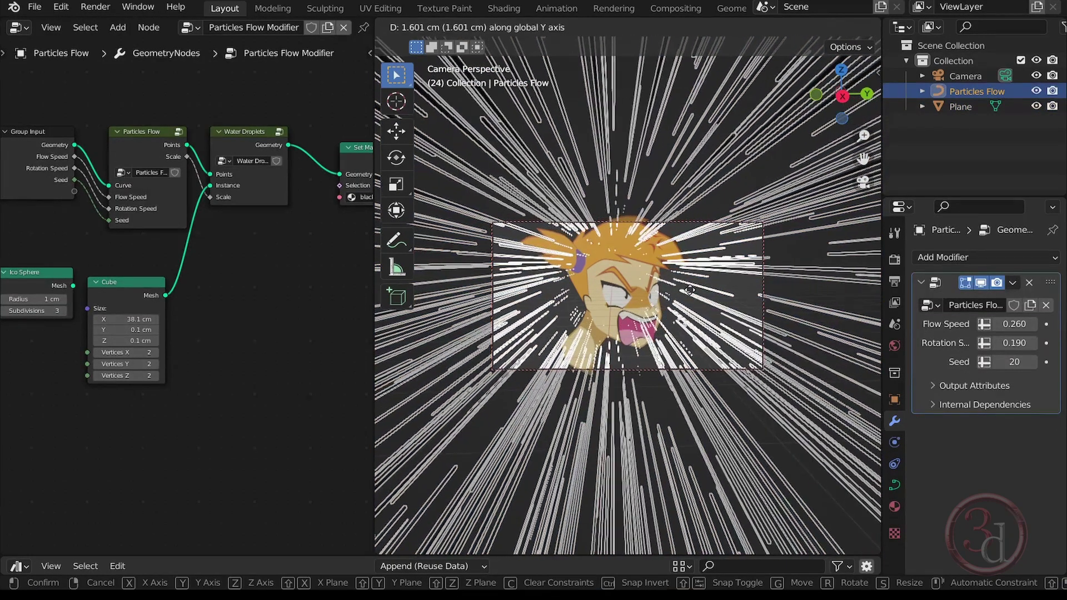
{"action": "left_click", "coordinate": [695, 290]}
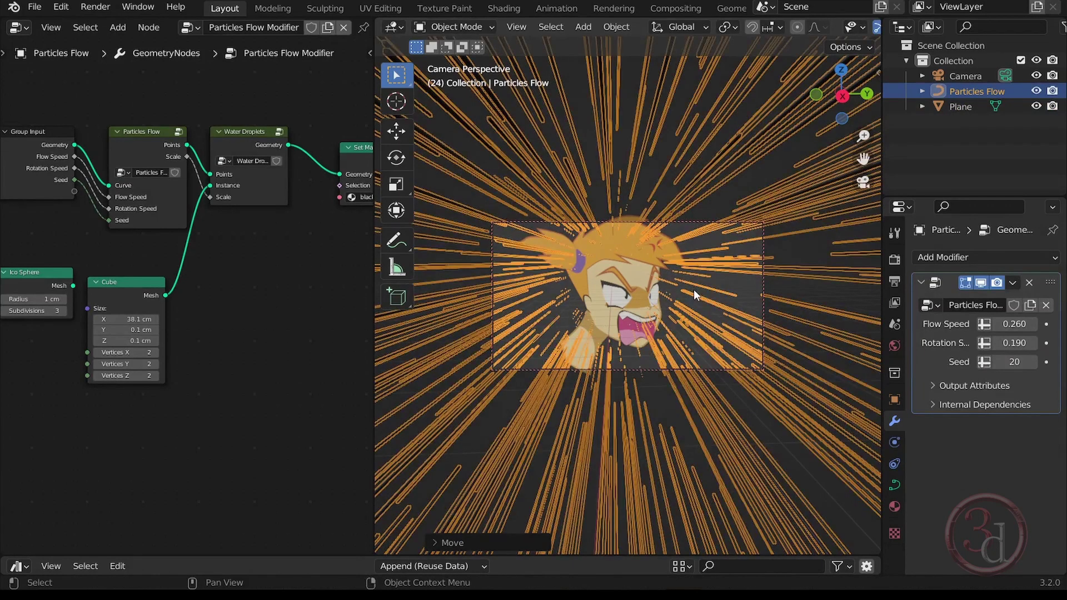
{"action": "key", "text": "g"}
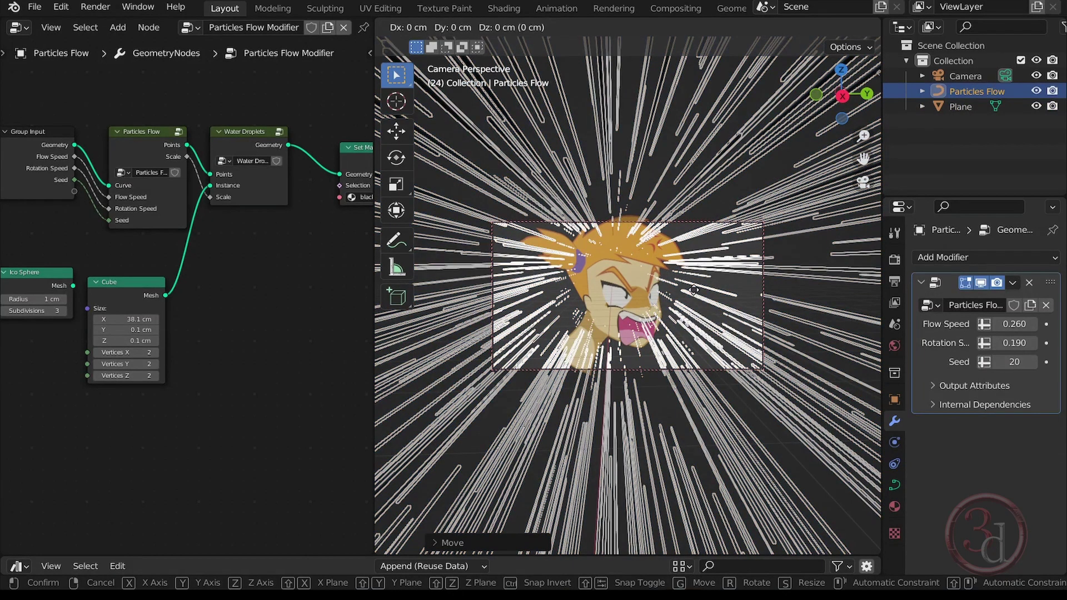
{"action": "key", "text": "x"}
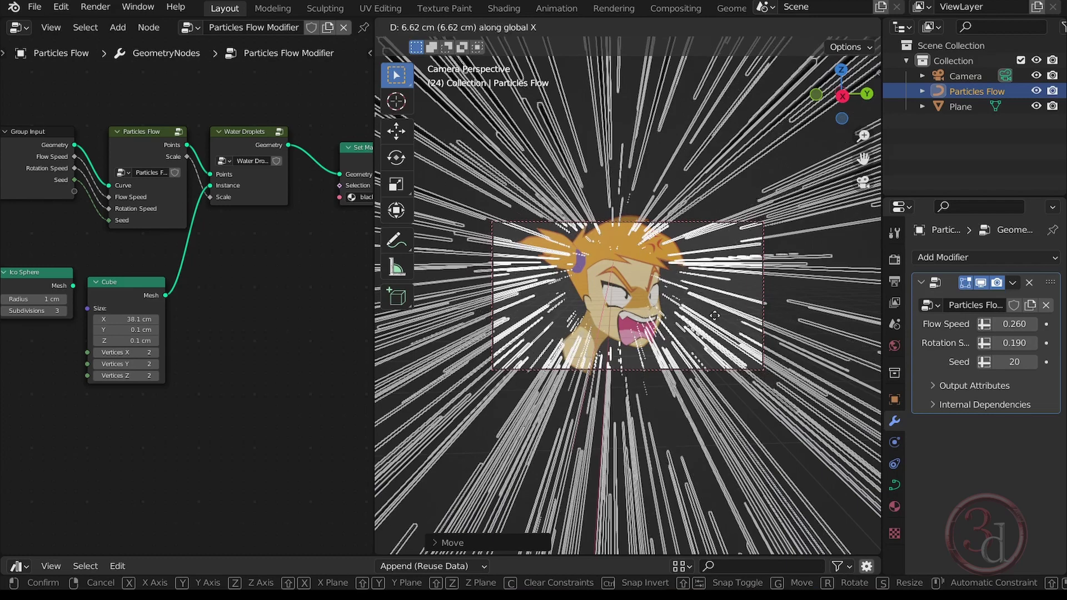
{"action": "left_click", "coordinate": [741, 351]}
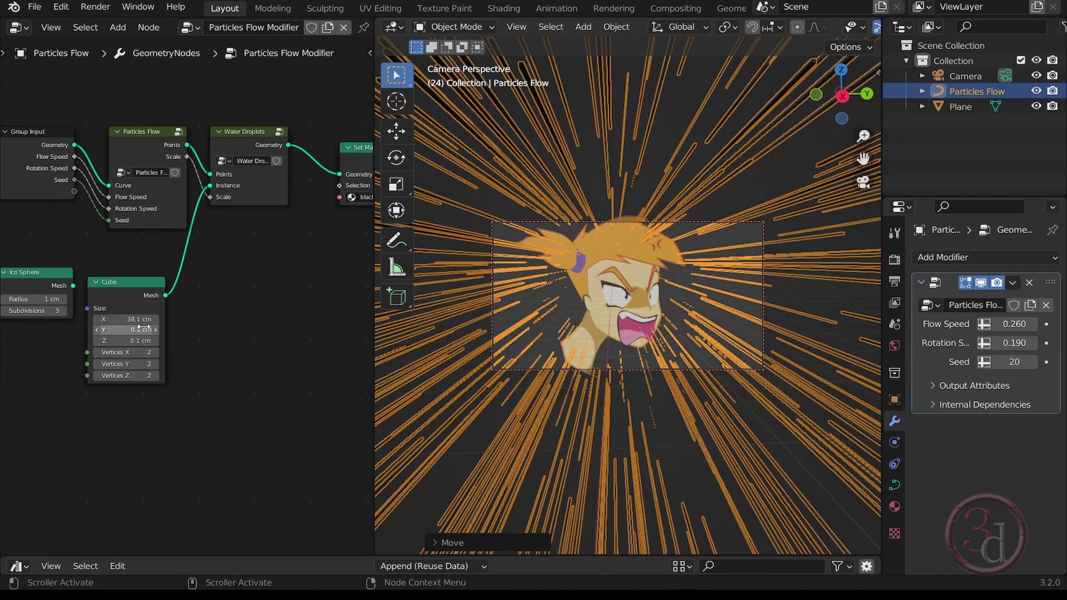
- Lengthen the Cube node's X size to 57.1 cm, shift the streaks a little more along the X axis and deselect them
{"action": "mouse_move", "coordinate": [135, 320]}
{"action": "left_mouse_down", "text": "shift"}
{"action": "mouse_move", "coordinate": [111, 319]}
{"action": "mouse_move", "coordinate": [134, 319]}
{"action": "left_mouse_up", "text": "shift"}
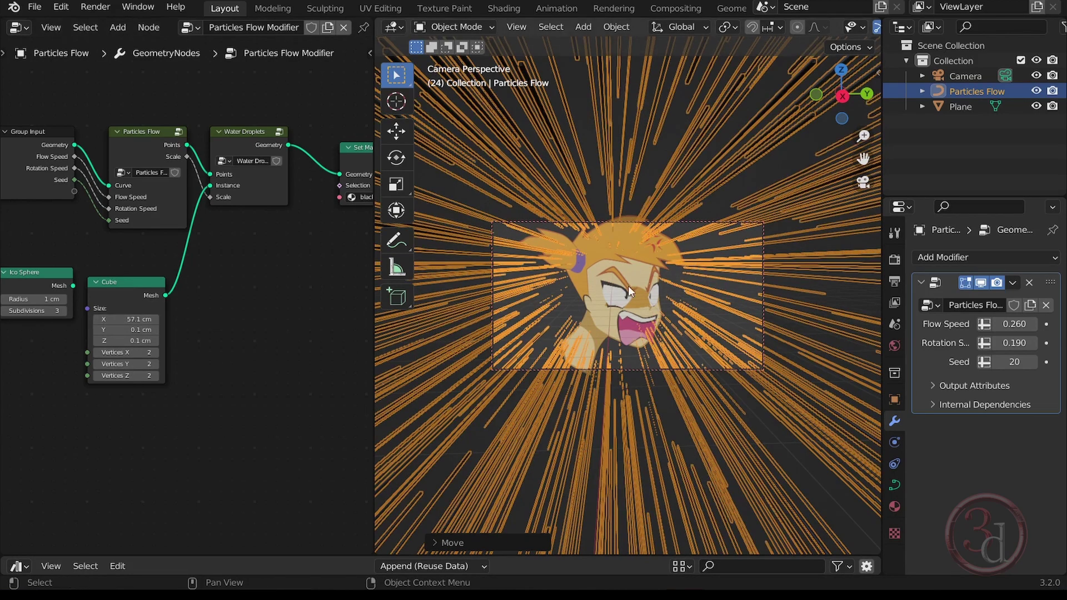
{"action": "key", "text": "g"}
{"action": "key", "text": "z"}
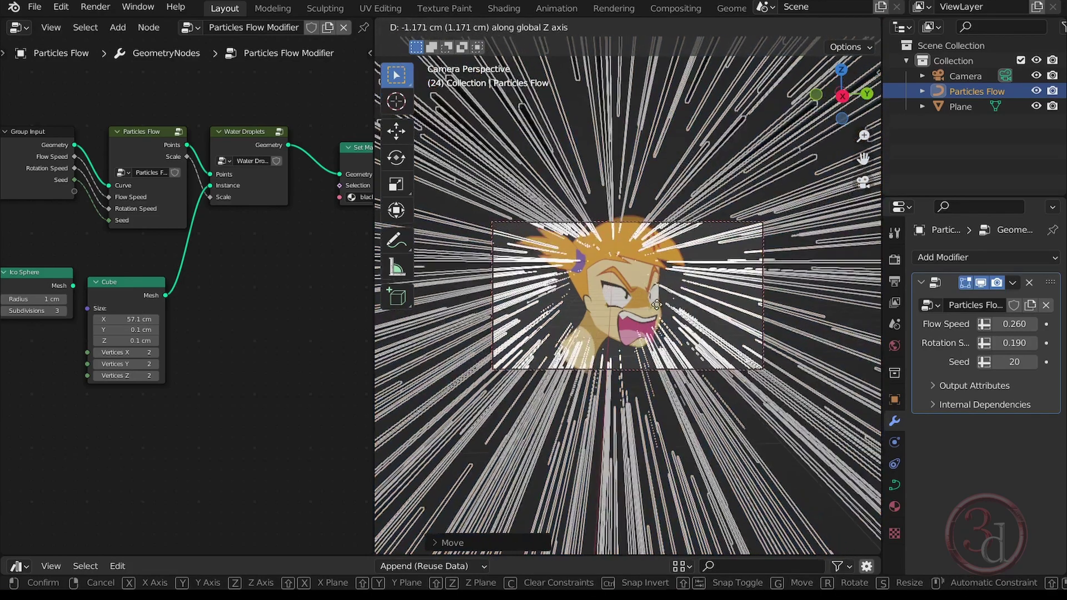
{"action": "key", "text": "x"}
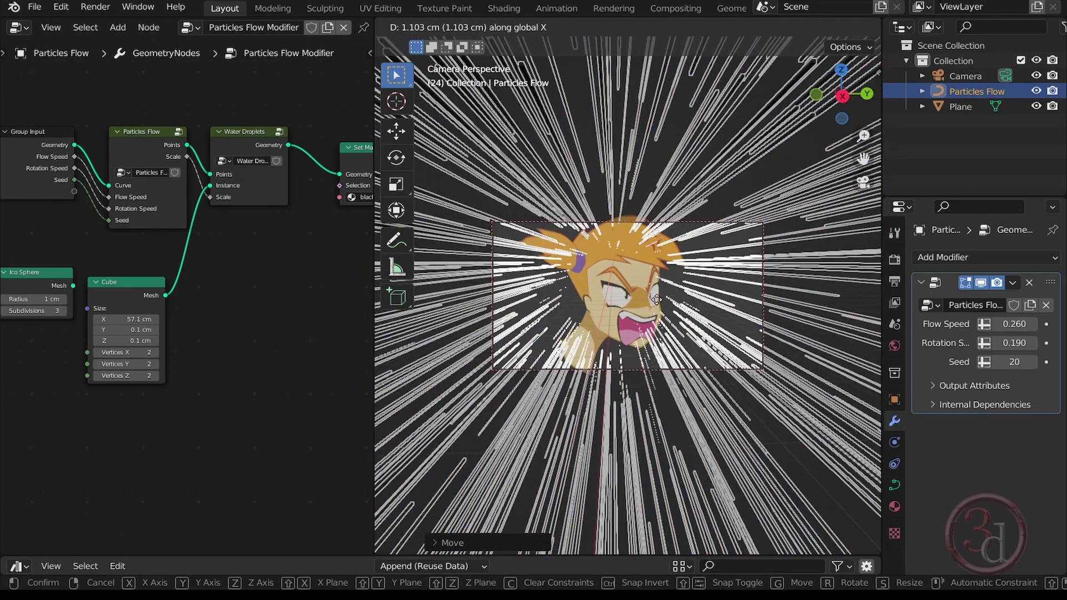
{"action": "left_click", "coordinate": [699, 350]}
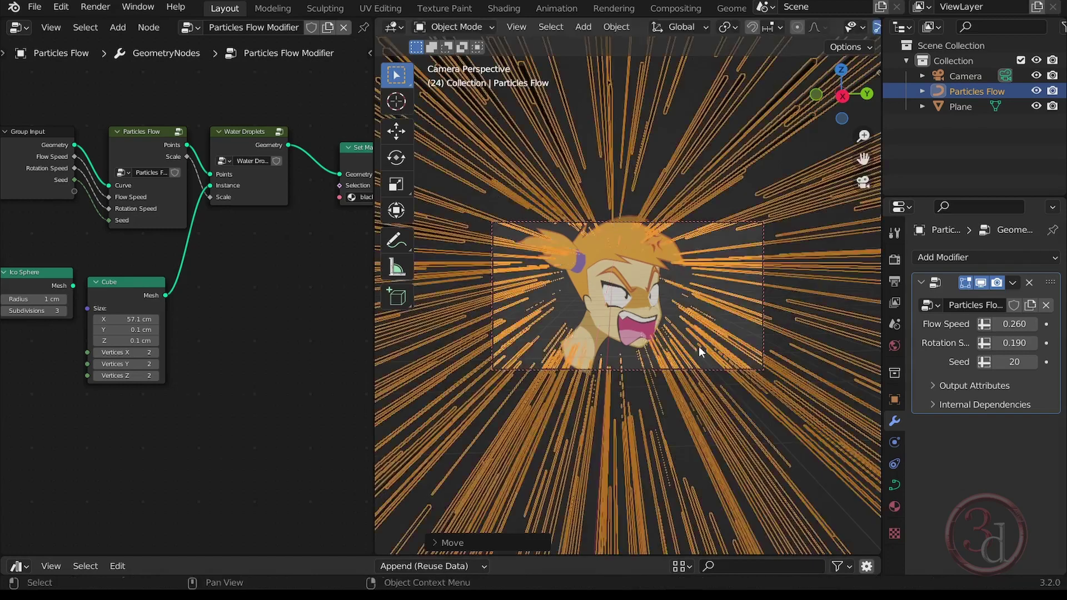
{"action": "left_click", "coordinate": [725, 204]}
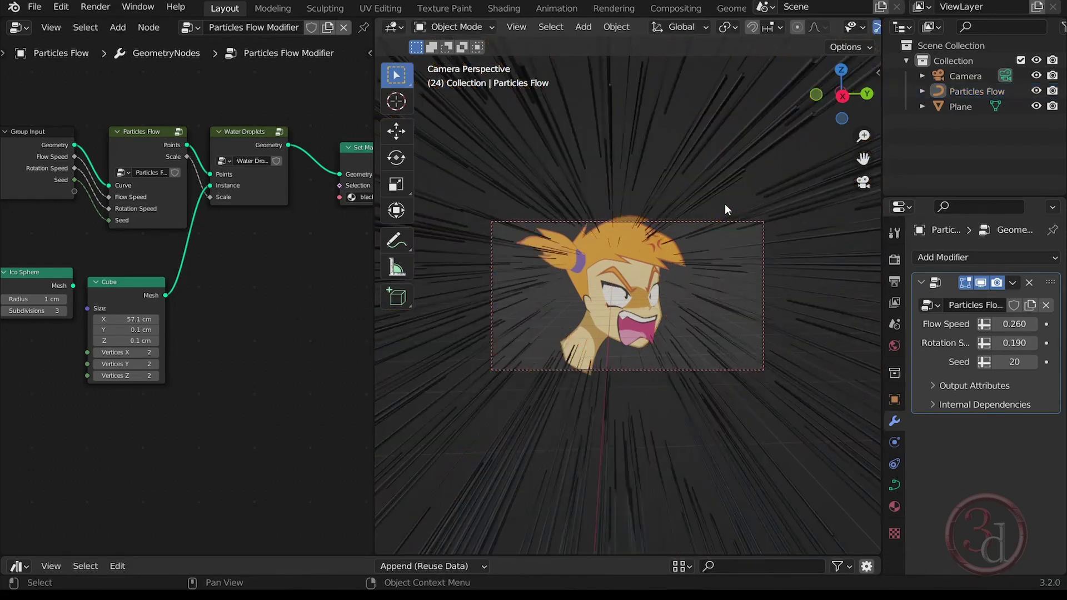
- Exclude the girl image plane from renders and render frame 24 as a still image of only the streaks
{"action": "left_click", "coordinate": [636, 242]}
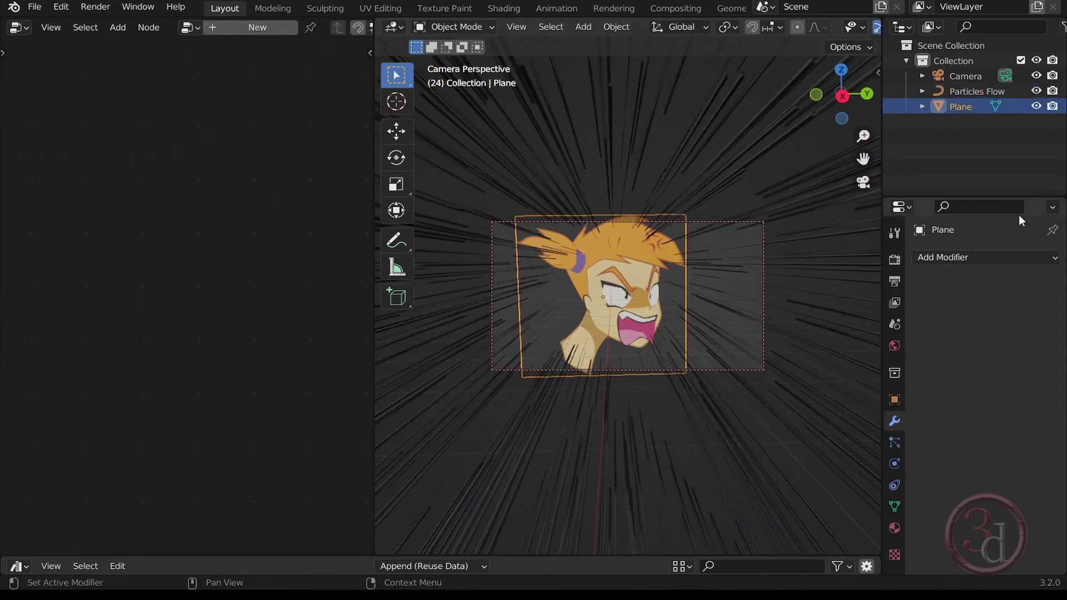
{"action": "left_click", "coordinate": [1052, 107]}
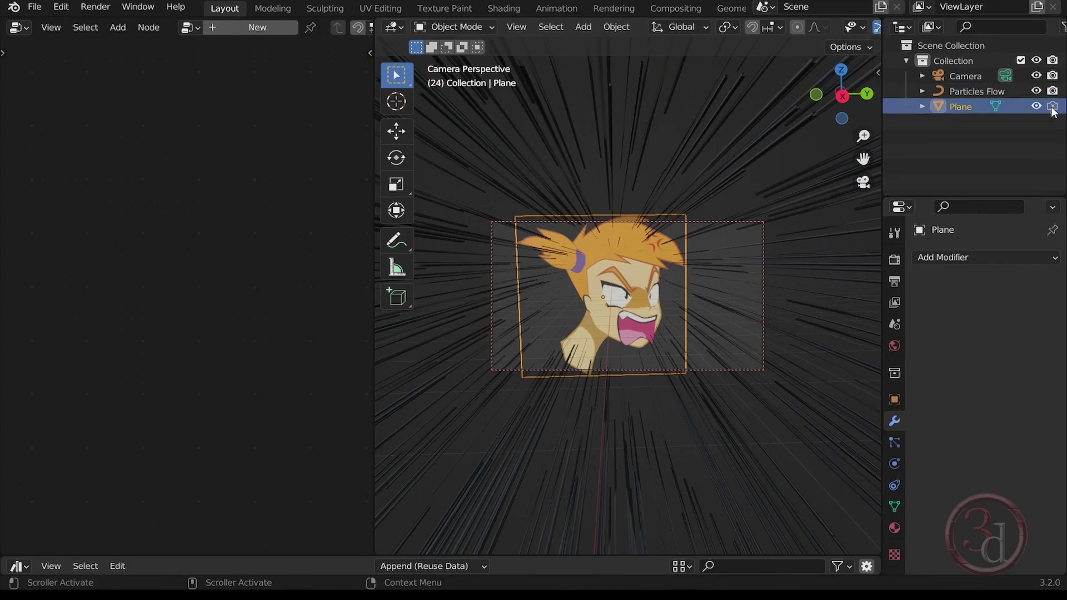
{"action": "left_click", "coordinate": [95, 8]}
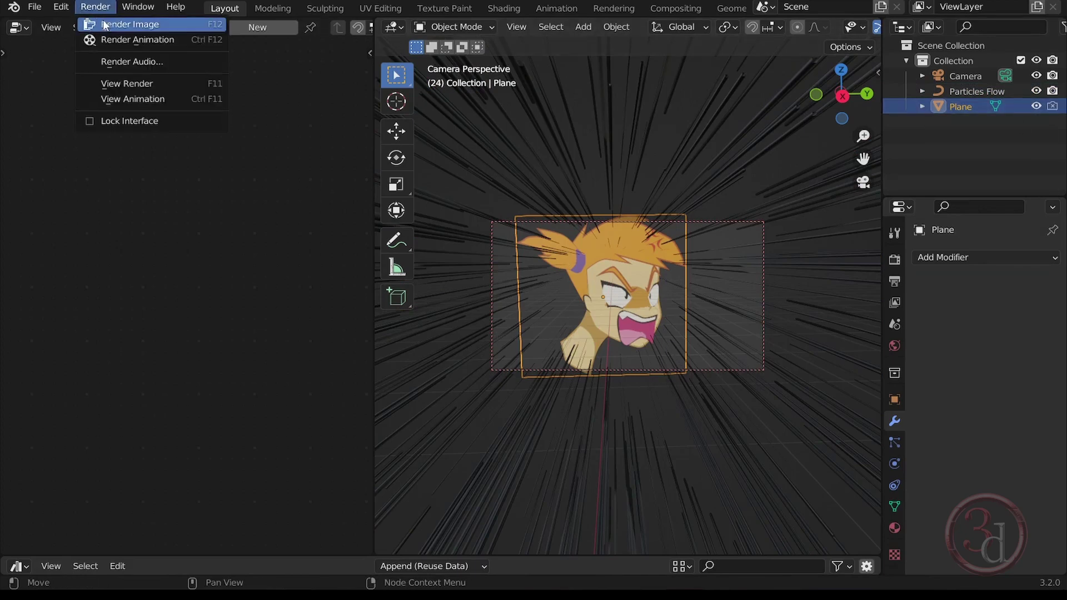
{"action": "left_click", "coordinate": [109, 25]}
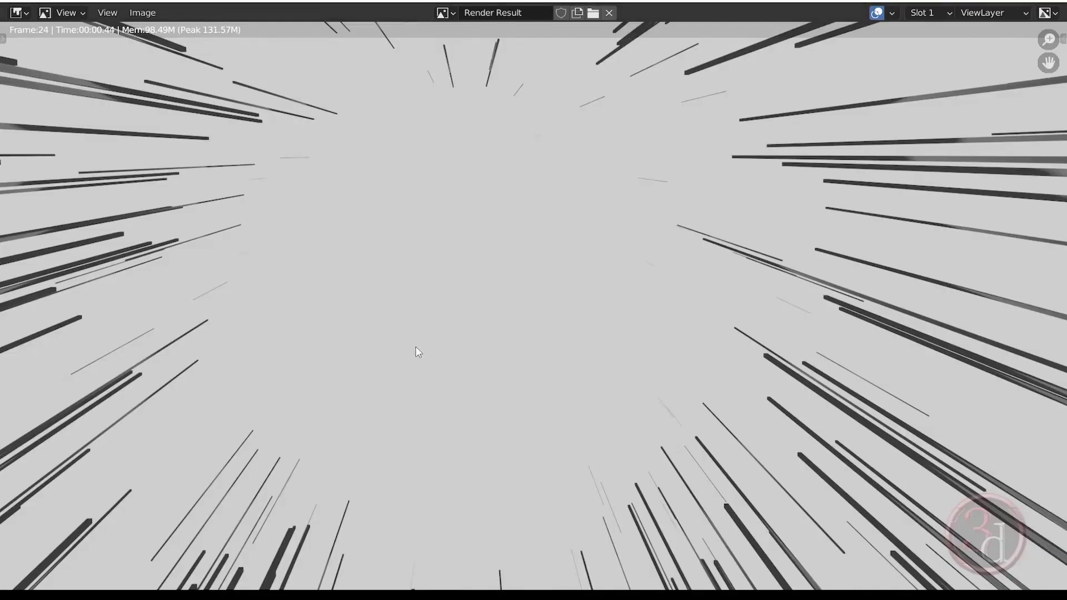
{"action": "scroll", "coordinate": [426, 358], "scroll_direction": "down", "scroll_amount": 3}
{"action": "scroll", "coordinate": [428, 309], "scroll_direction": "up", "scroll_amount": 1}
{"action": "scroll", "coordinate": [428, 309], "scroll_direction": "down", "scroll_amount": 1}
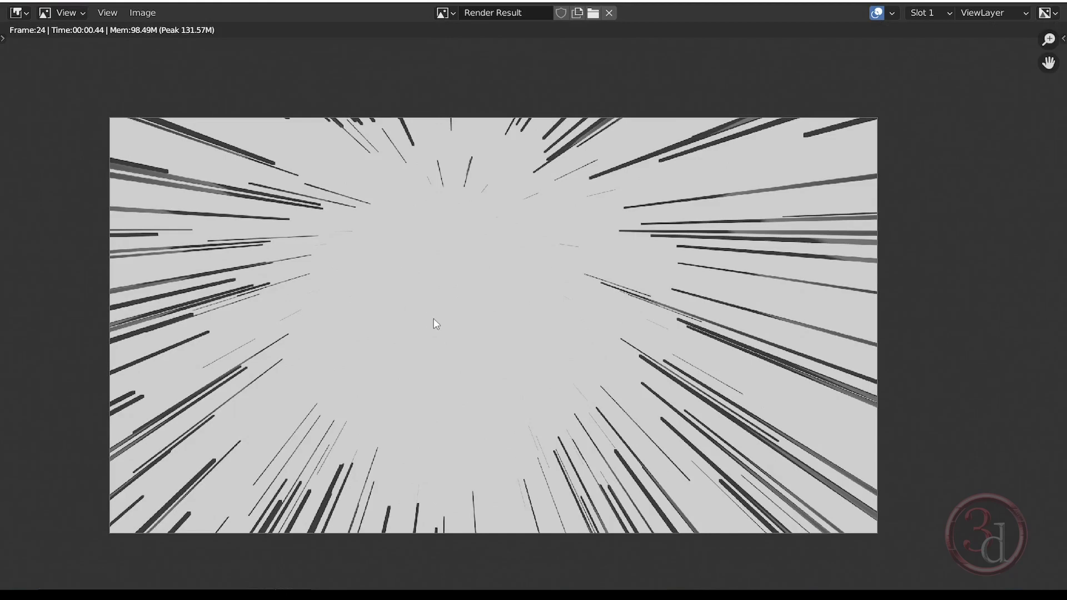
- Save the rendered image as bg.png in the Comic Focus Effect folder
{"action": "left_click", "coordinate": [148, 14]}
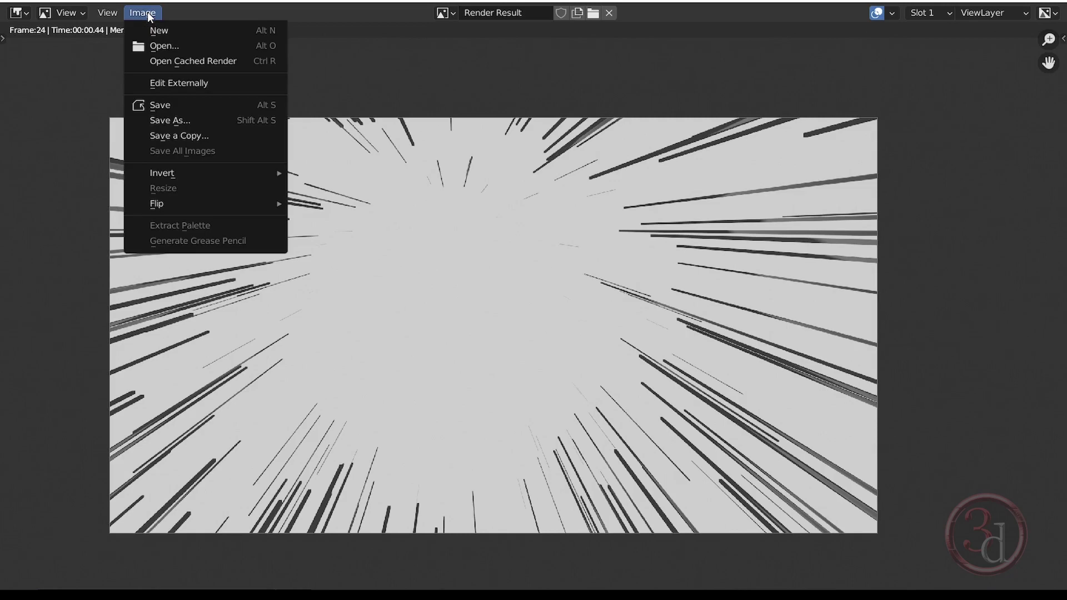
{"action": "left_click", "coordinate": [179, 122]}
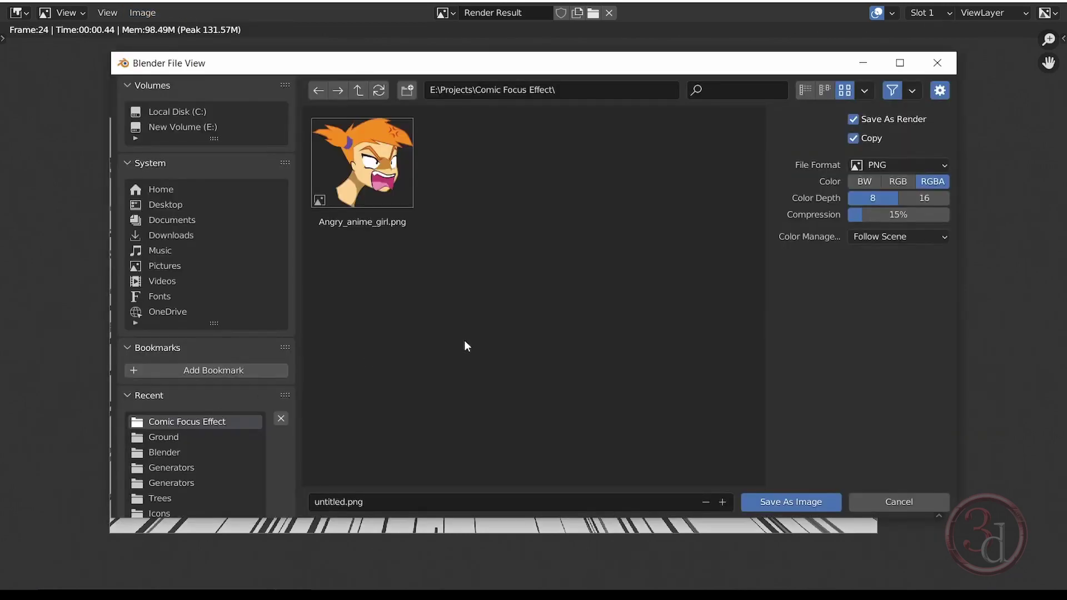
{"action": "left_click", "coordinate": [373, 502]}
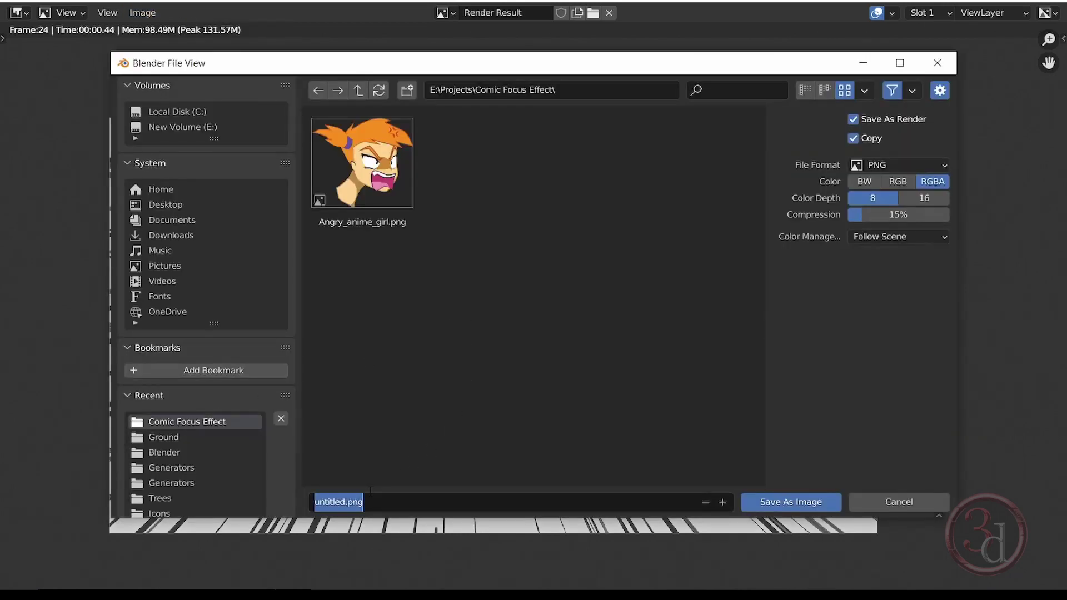
{"action": "type", "text": "bg"}
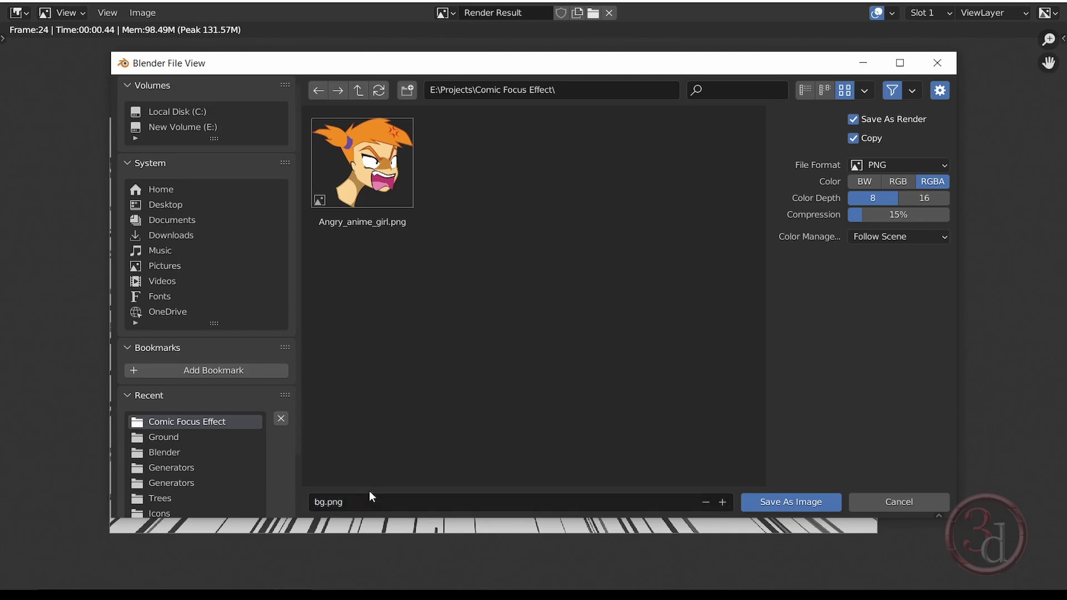
{"action": "left_click", "coordinate": [809, 503]}
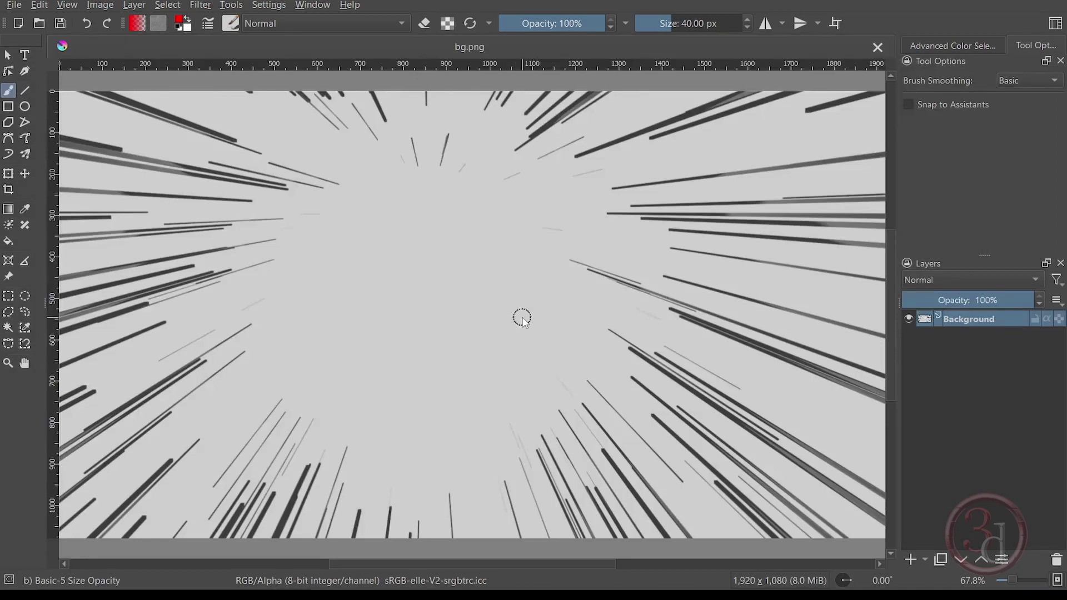
- In Krita, give bg.png a Color Adjustment filter layer with RGBA curve points about 109/37 and 146/174, and merge it into Background
{"action": "scroll", "coordinate": [522, 317], "scroll_direction": "down", "scroll_amount": 1}
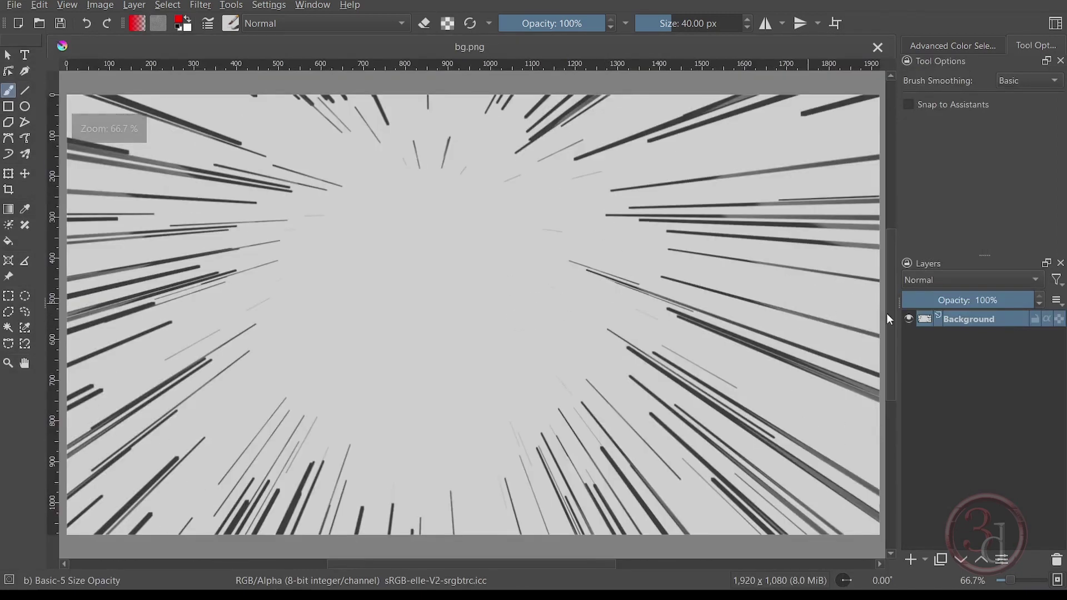
{"action": "left_click", "coordinate": [927, 561]}
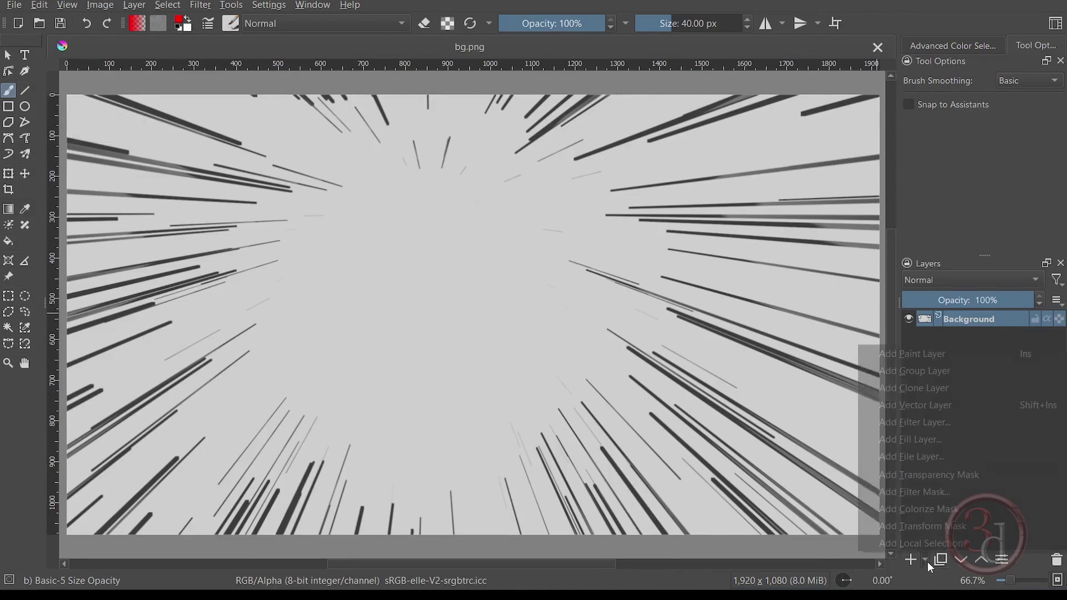
{"action": "left_click", "coordinate": [916, 422]}
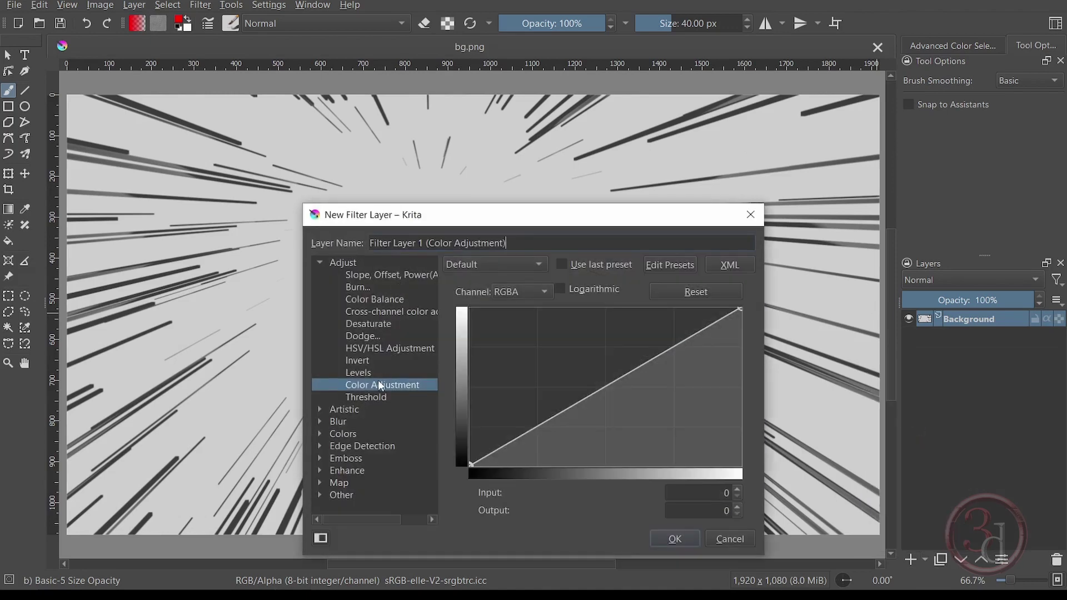
{"action": "left_click_drag", "start_coordinate": [558, 416], "coordinate": [574, 434]}
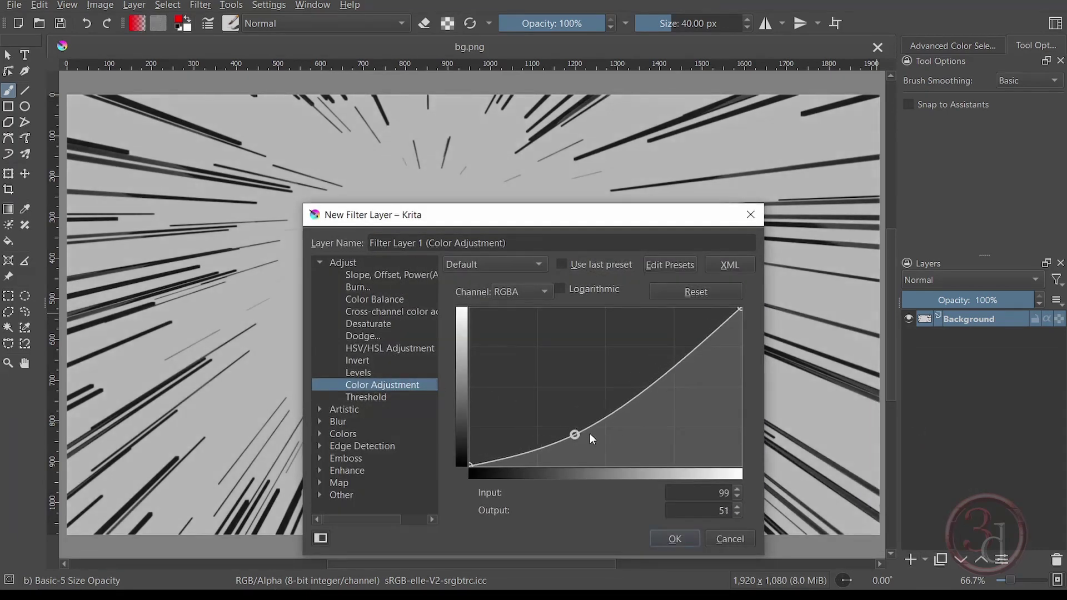
{"action": "left_click_drag", "start_coordinate": [648, 388], "coordinate": [625, 357]}
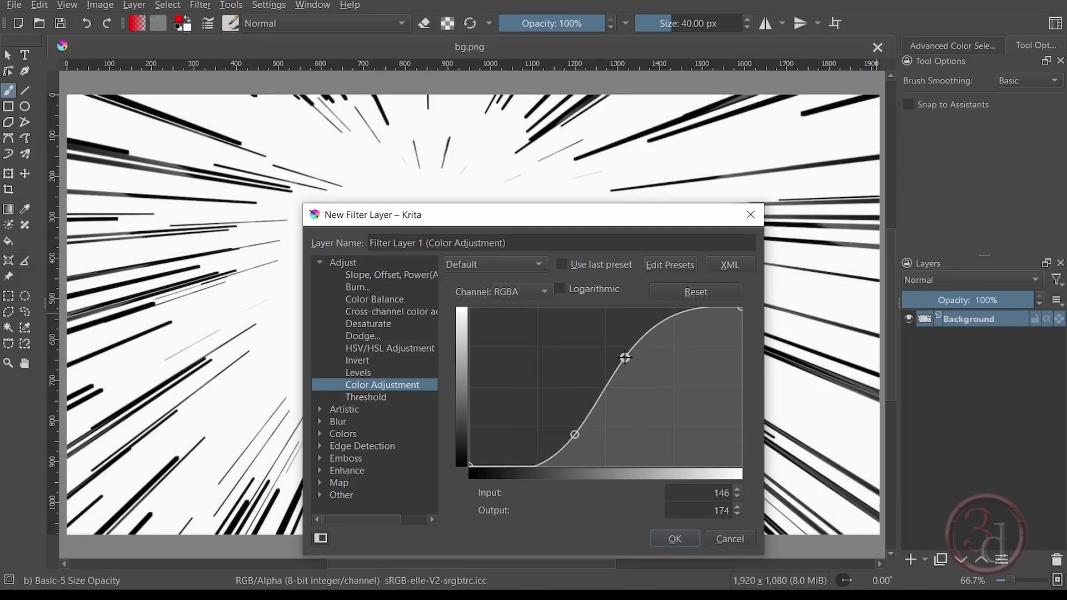
{"action": "left_click_drag", "start_coordinate": [575, 433], "coordinate": [590, 444]}
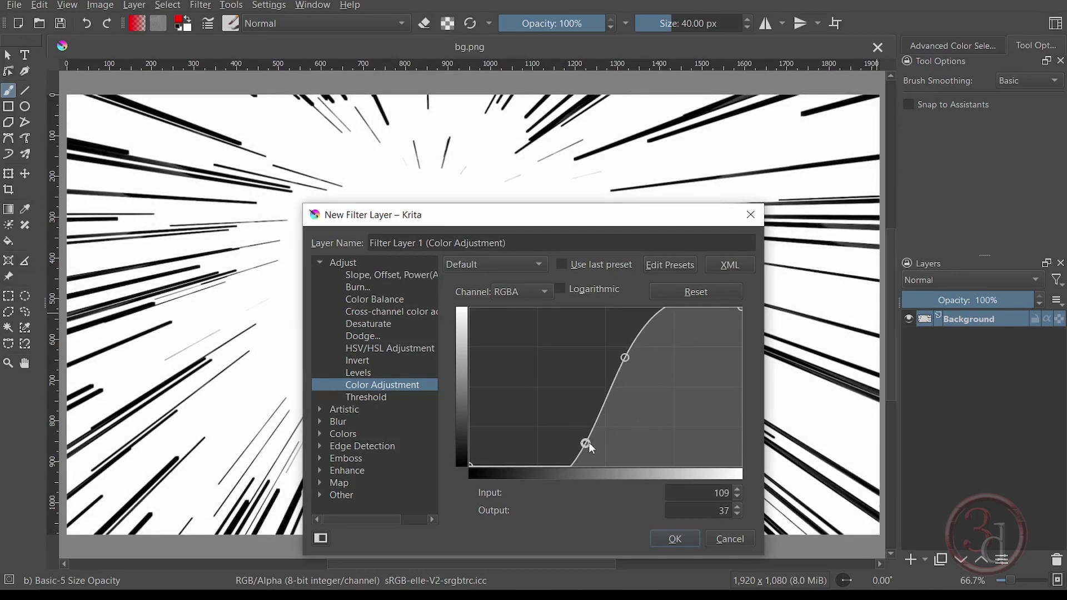
{"action": "left_click", "coordinate": [676, 539]}
{"action": "key", "text": "ctrl+e"}
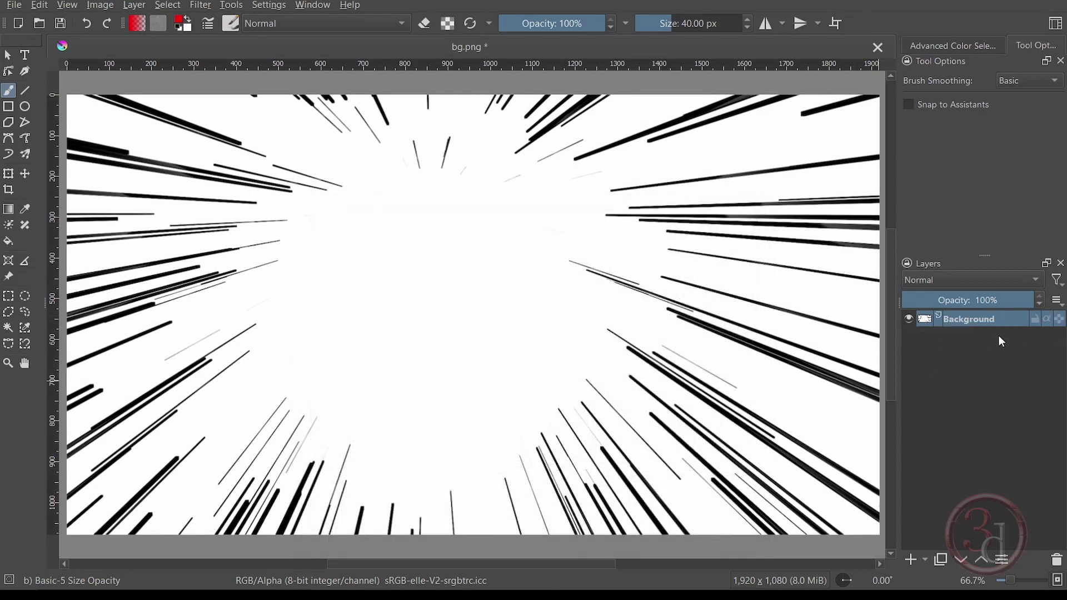
- Add another Color Adjustment filter layer above Background with RGBA curve points at about 110/48 and 157/160
{"action": "left_click", "coordinate": [927, 561]}
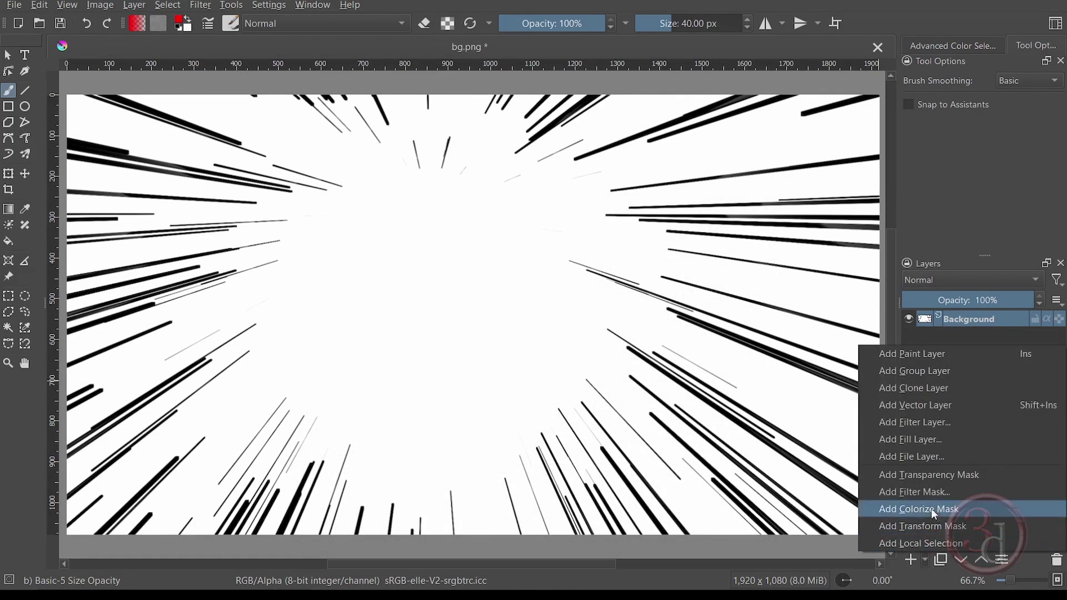
{"action": "left_click", "coordinate": [922, 421]}
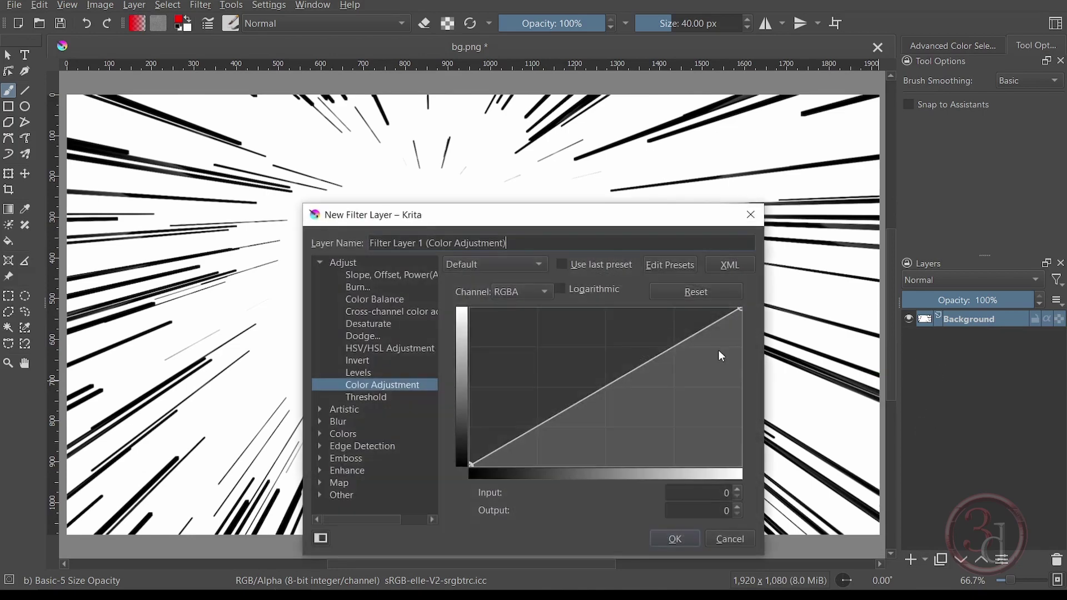
{"action": "left_click_drag", "start_coordinate": [550, 424], "coordinate": [550, 395]}
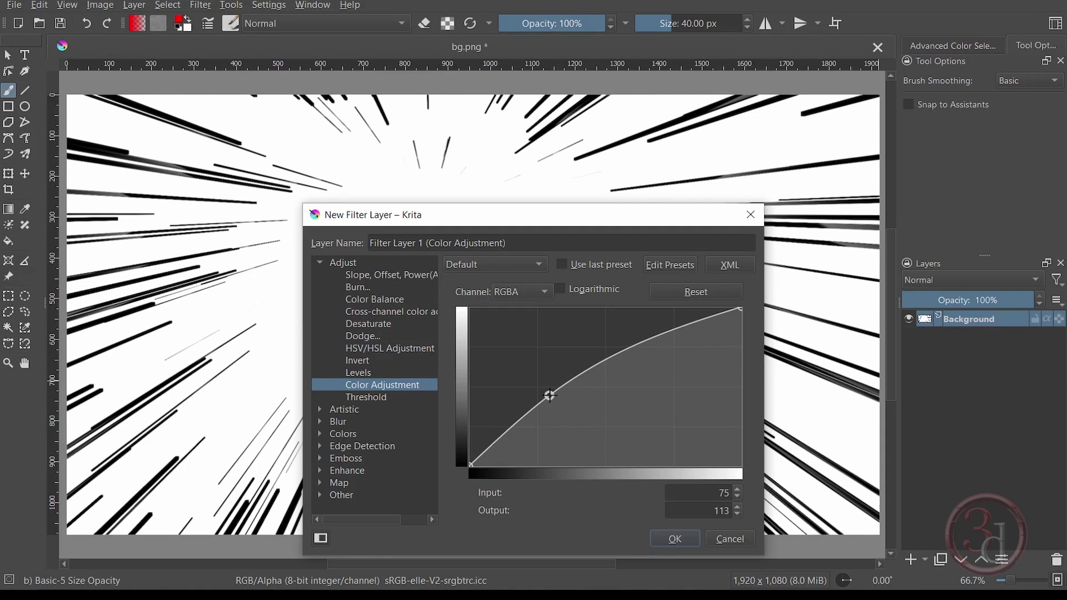
{"action": "left_click_drag", "start_coordinate": [549, 395], "coordinate": [586, 437]}
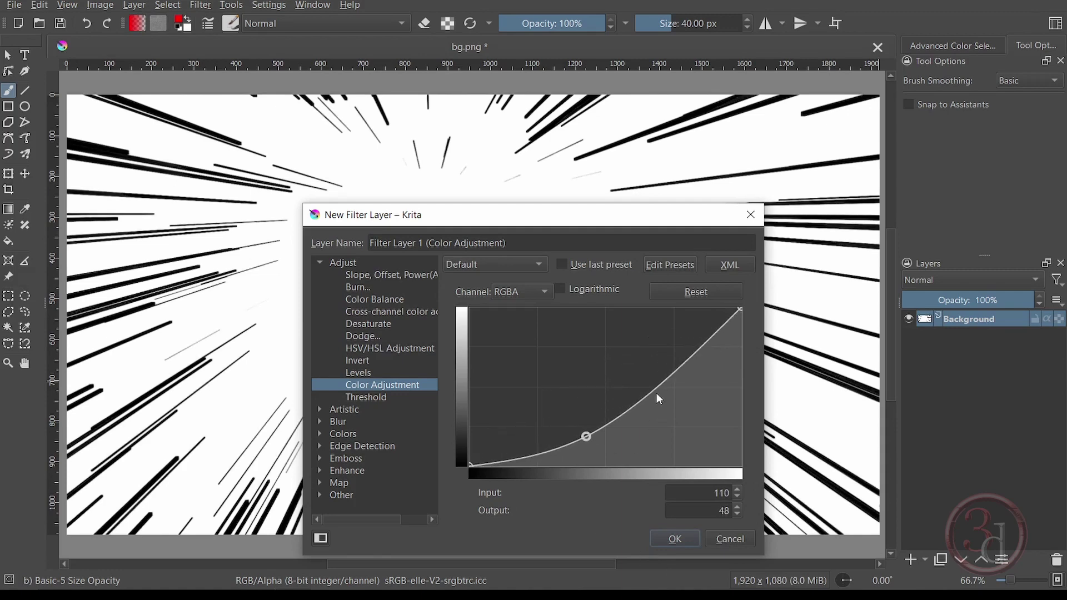
{"action": "left_click_drag", "start_coordinate": [657, 393], "coordinate": [637, 365]}
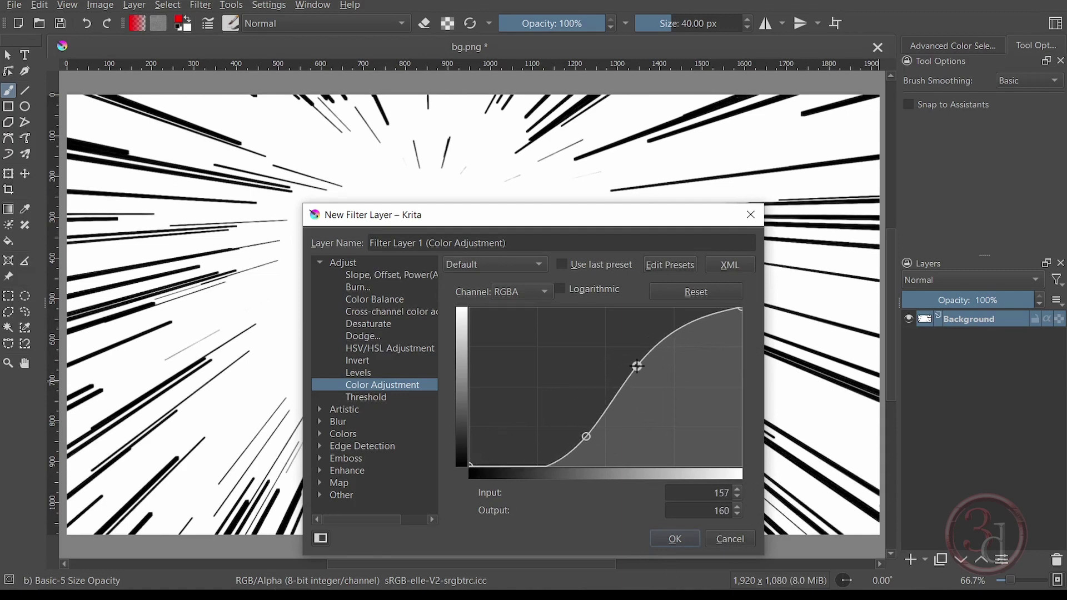
{"action": "left_click", "coordinate": [667, 539]}
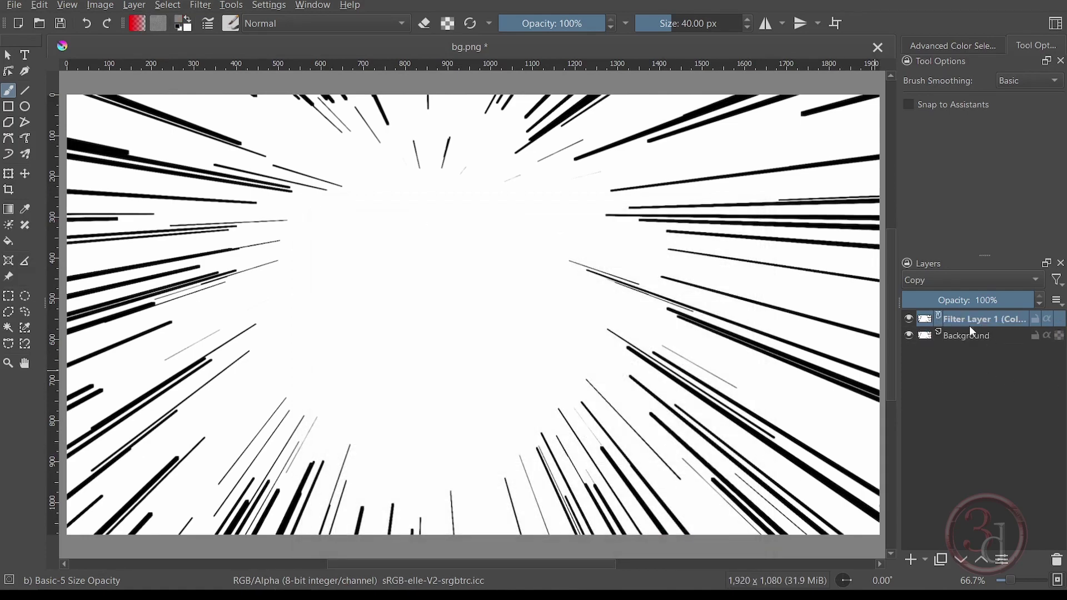
- Merge the Color Adjustment filter layer into Background and insert Angry_anime_girl.png from the Comic Focus Effect folder as a new layer
{"action": "key", "text": "ctrl+e"}
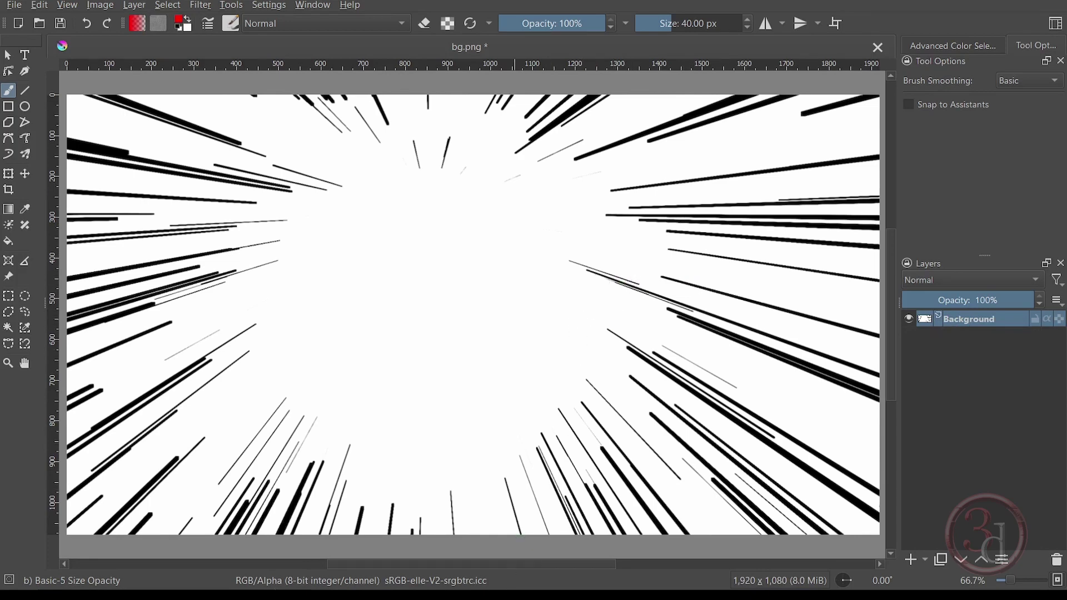
{"action": "mouse_move", "coordinate": [488, 597]}
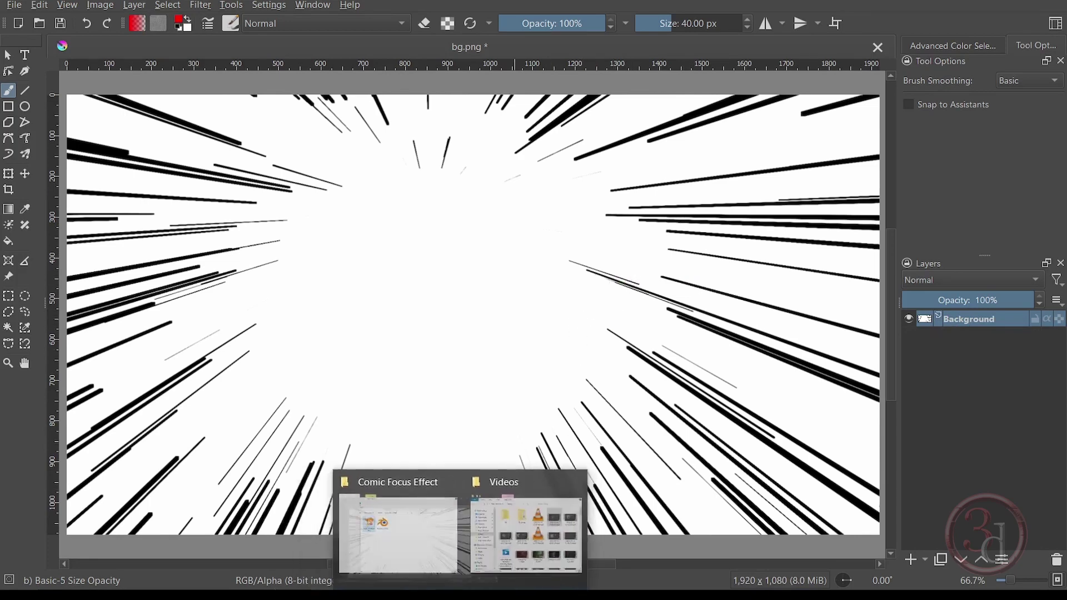
{"action": "left_click", "coordinate": [405, 534]}
{"action": "left_click_drag", "start_coordinate": [64, 196], "coordinate": [720, 287]}
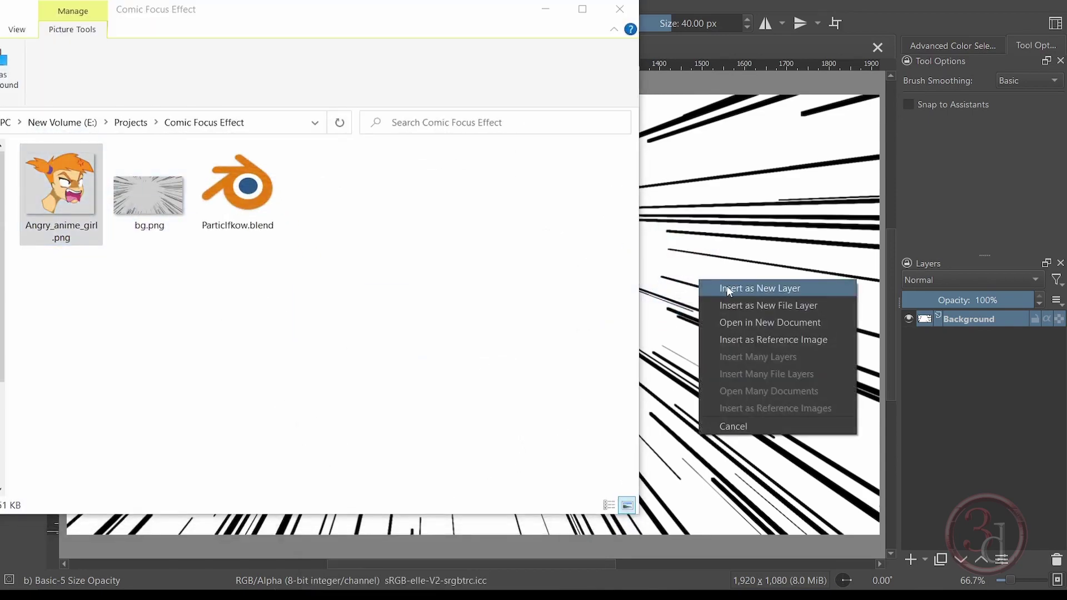
{"action": "left_click", "coordinate": [725, 288]}
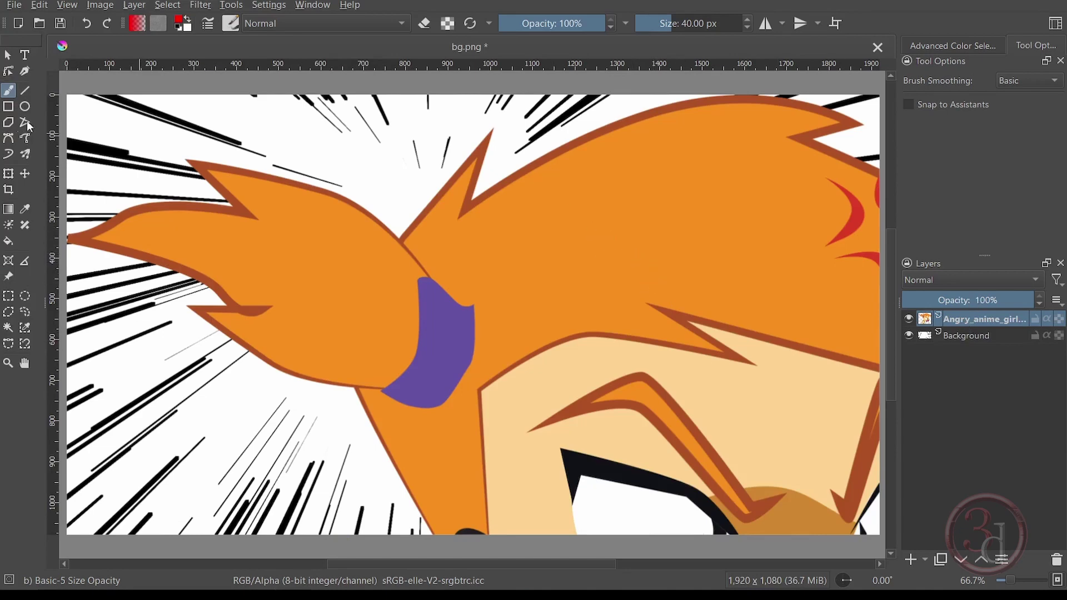
- Move the girl layer up and to the left so her eyes and mouth lie within the canvas
{"action": "left_click", "coordinate": [25, 174]}
{"action": "left_click_drag", "start_coordinate": [838, 368], "coordinate": [524, 210]}
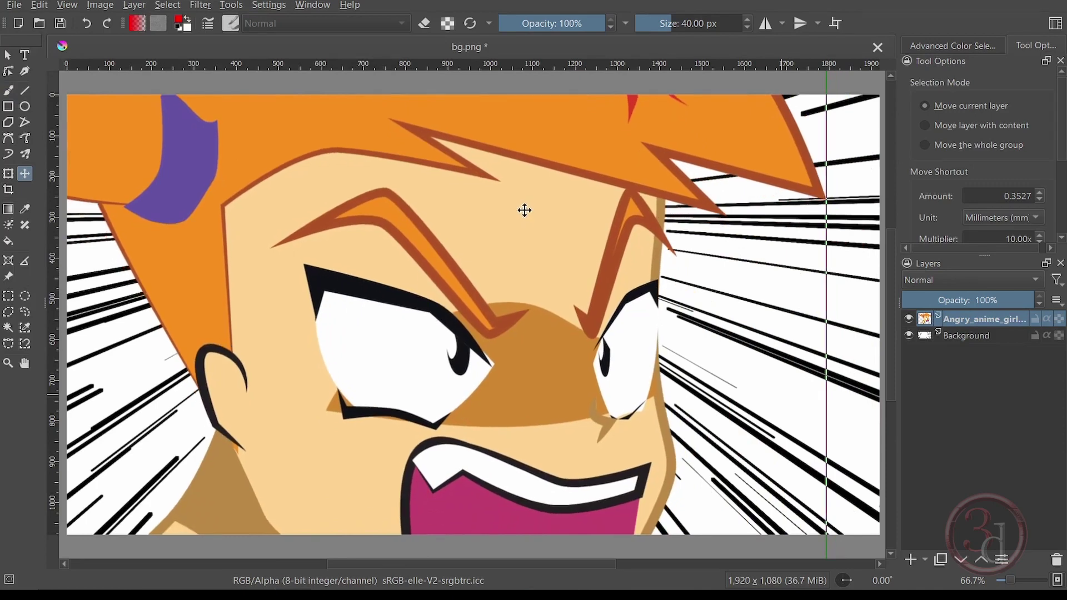
{"action": "left_click_drag", "start_coordinate": [507, 318], "coordinate": [520, 262]}
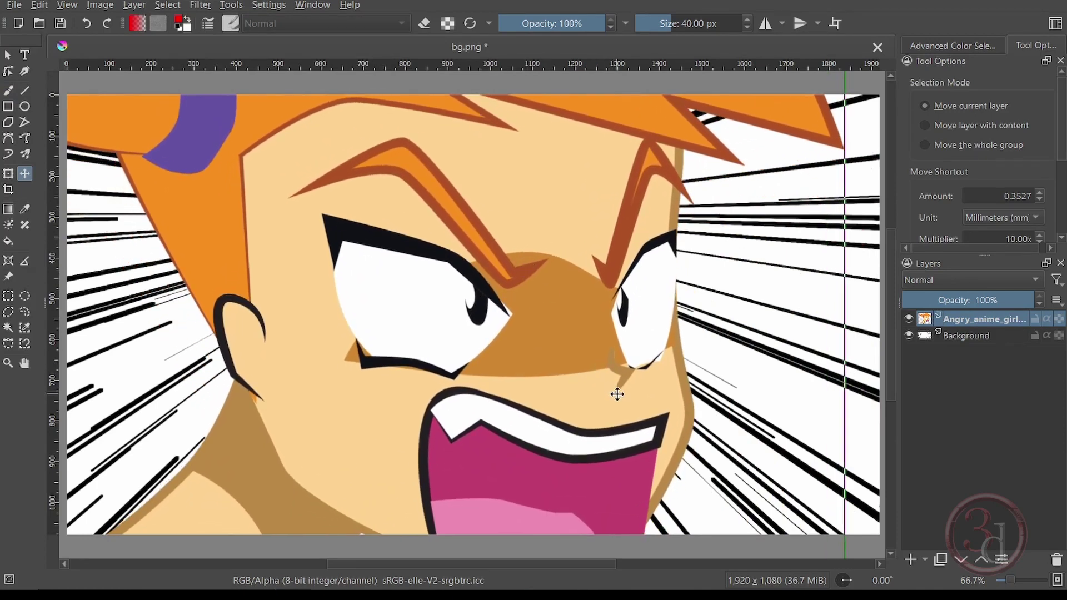
- Scale the girl layer down with the Transform tool until the whole head fits the canvas, and place it over the centre of the streaks
{"action": "key", "text": "ctrl+t"}
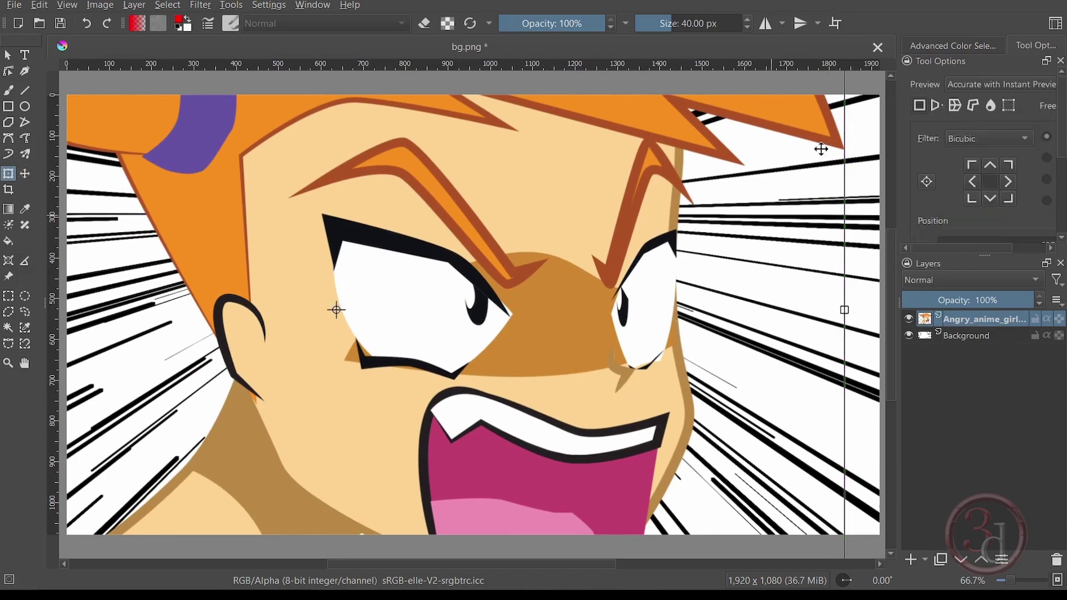
{"action": "scroll", "coordinate": [681, 228], "scroll_direction": "down", "scroll_amount": 3}
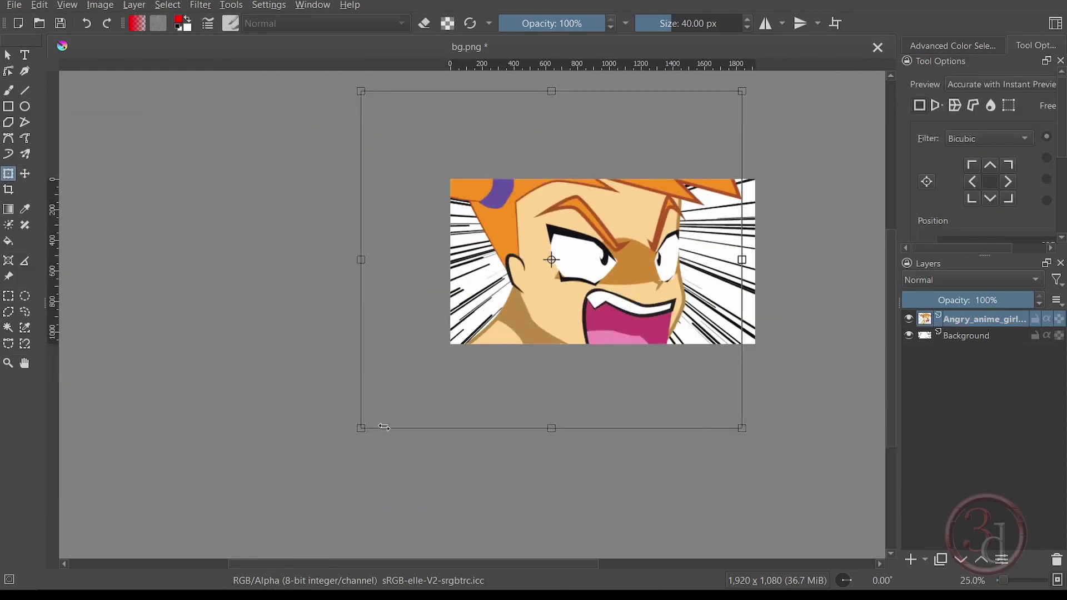
{"action": "left_click_drag", "start_coordinate": [359, 429], "coordinate": [439, 362]}
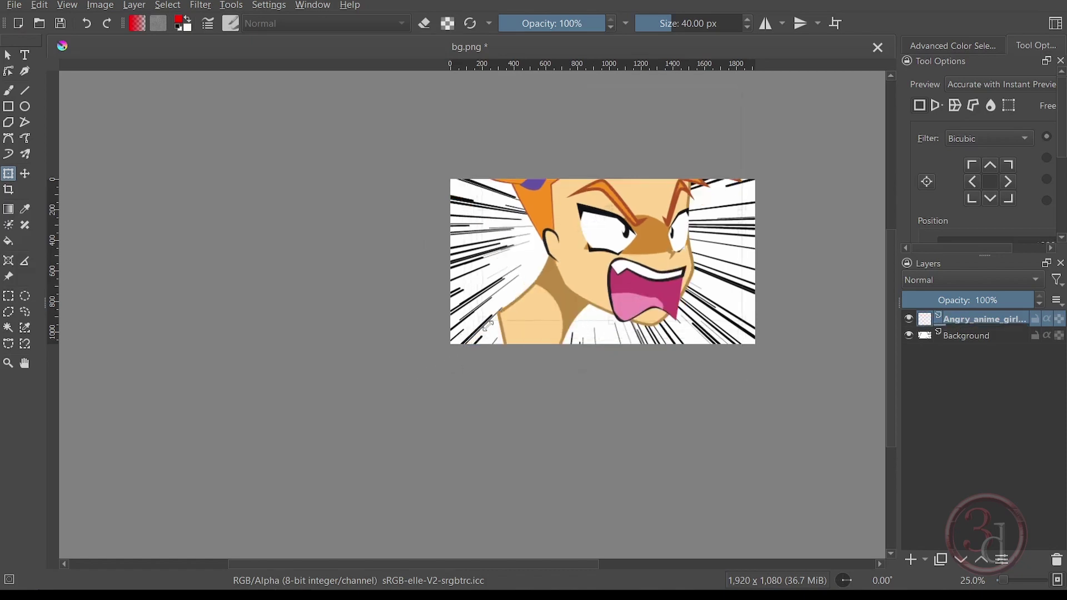
{"action": "left_click_drag", "start_coordinate": [620, 310], "coordinate": [609, 274]}
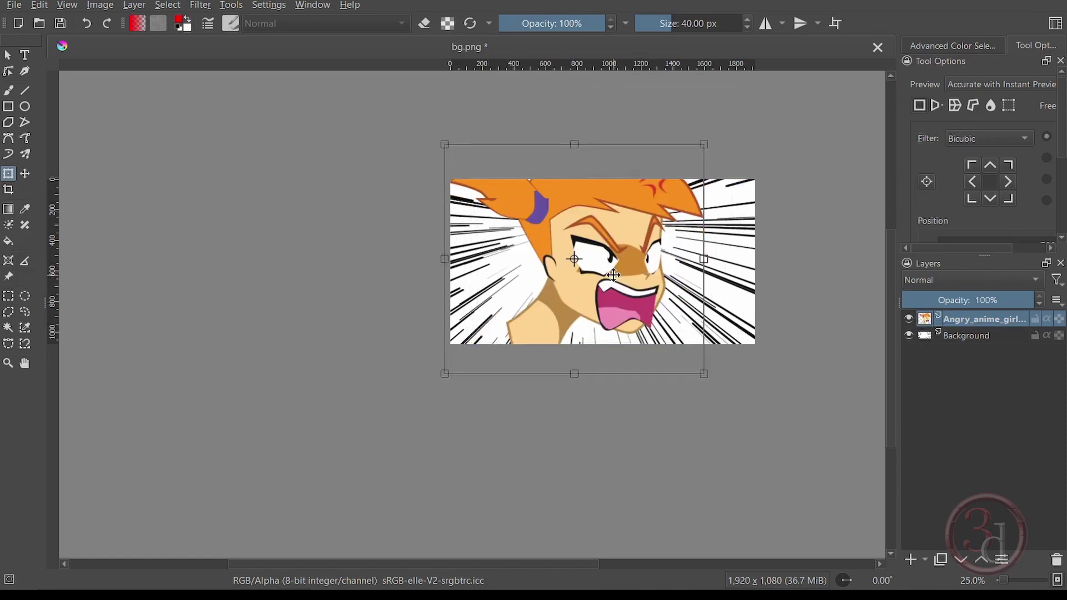
{"action": "left_click_drag", "start_coordinate": [702, 149], "coordinate": [621, 216]}
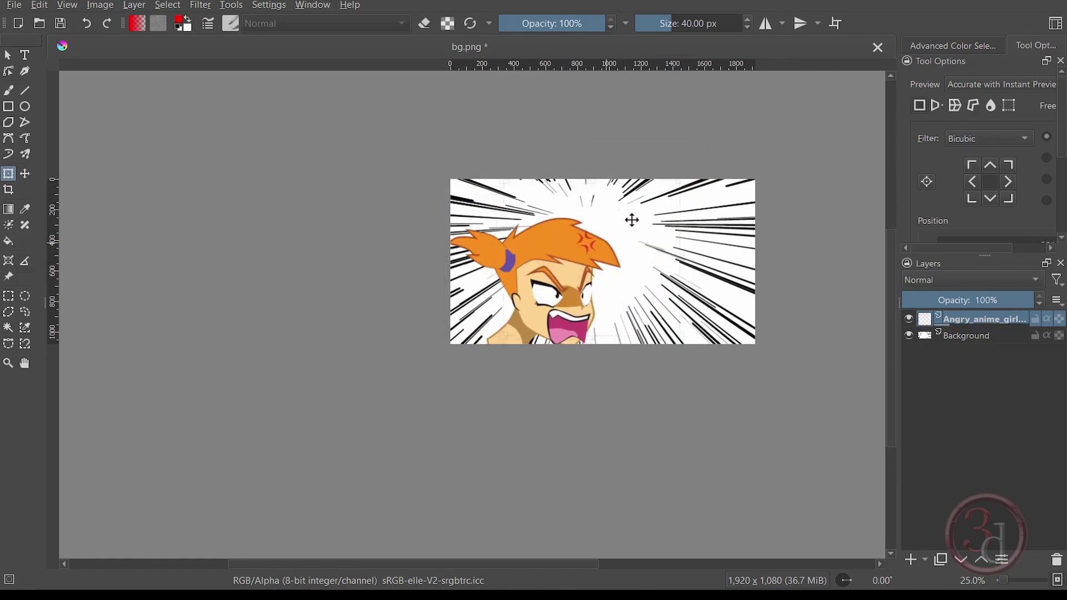
{"action": "left_click_drag", "start_coordinate": [624, 225], "coordinate": [610, 237]}
{"action": "key", "text": "Return"}
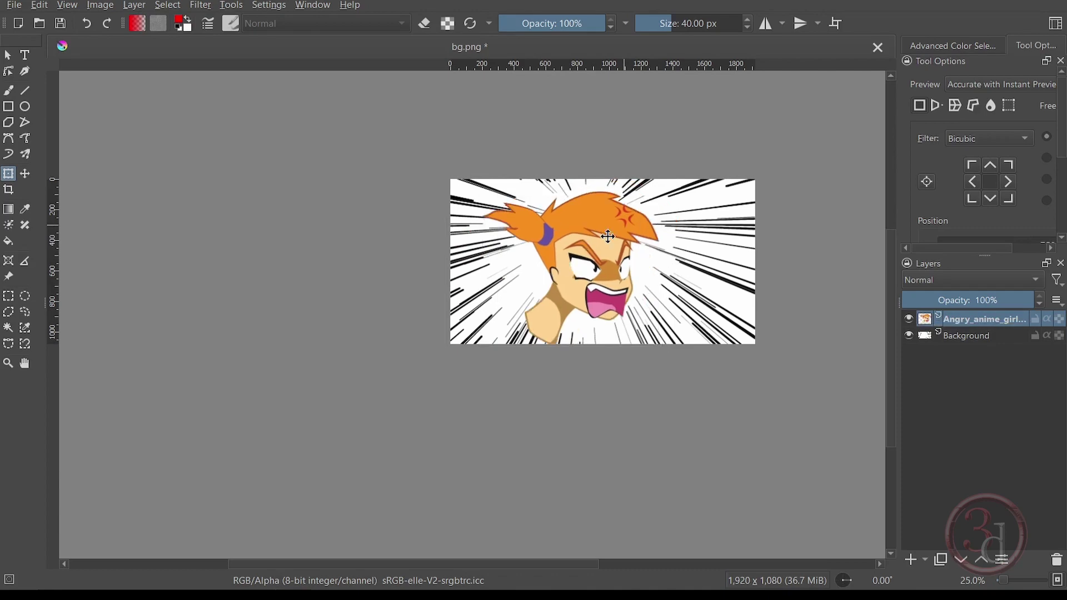
{"action": "scroll", "coordinate": [706, 233], "scroll_direction": "up", "scroll_amount": 2}
{"action": "middle_click_drag", "start_coordinate": [582, 299], "coordinate": [546, 314]}
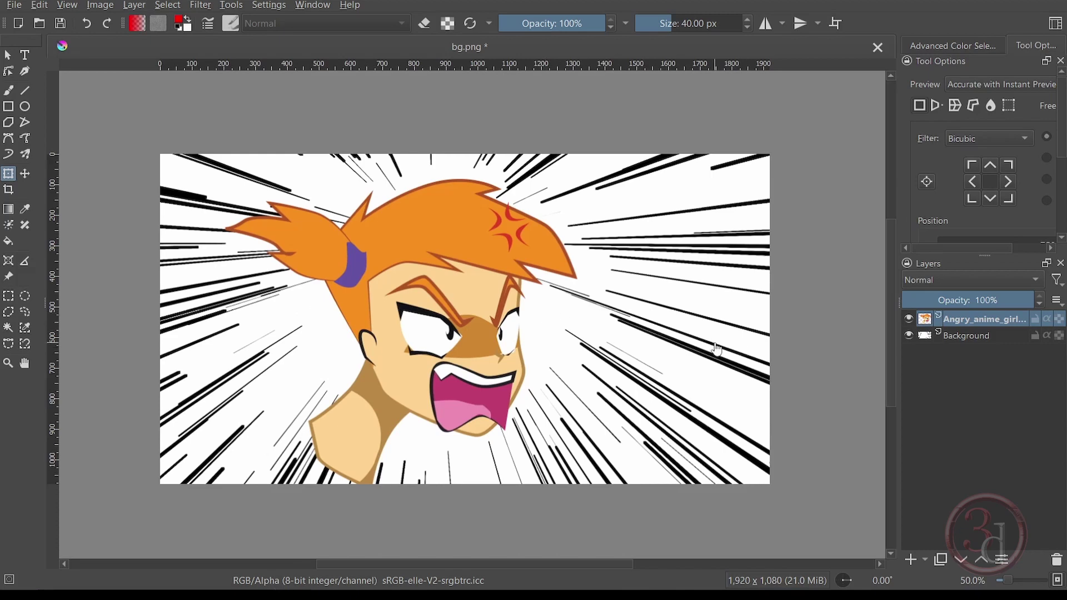
- Hide the girl layer and make the white of the Background layer transparent with the Color to Alpha filter at threshold 100
{"action": "left_click", "coordinate": [911, 320]}
{"action": "left_click", "coordinate": [974, 340]}
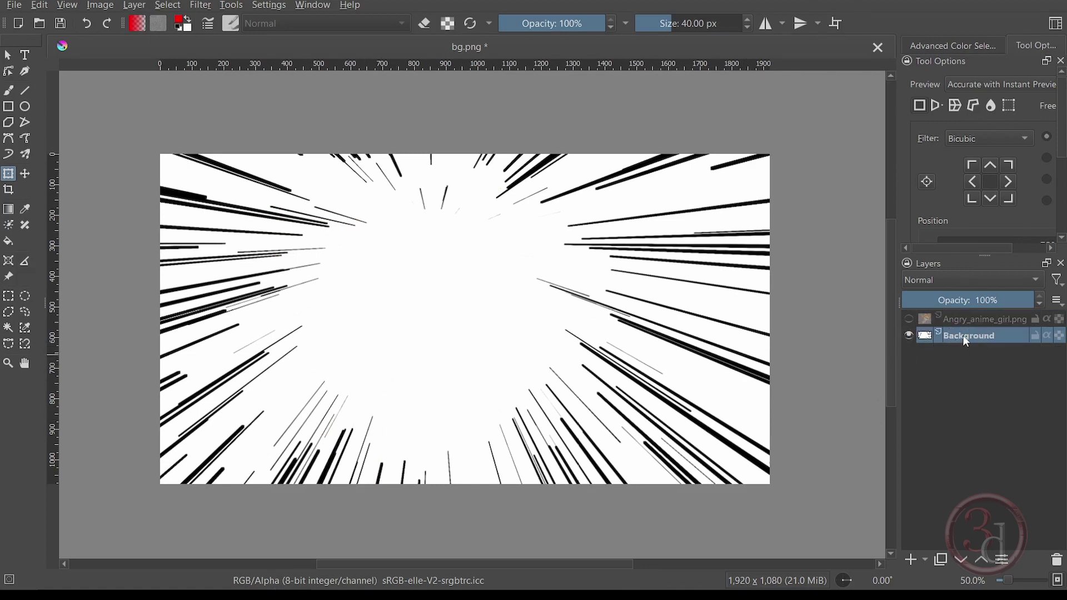
{"action": "key", "text": "ctrl+a"}
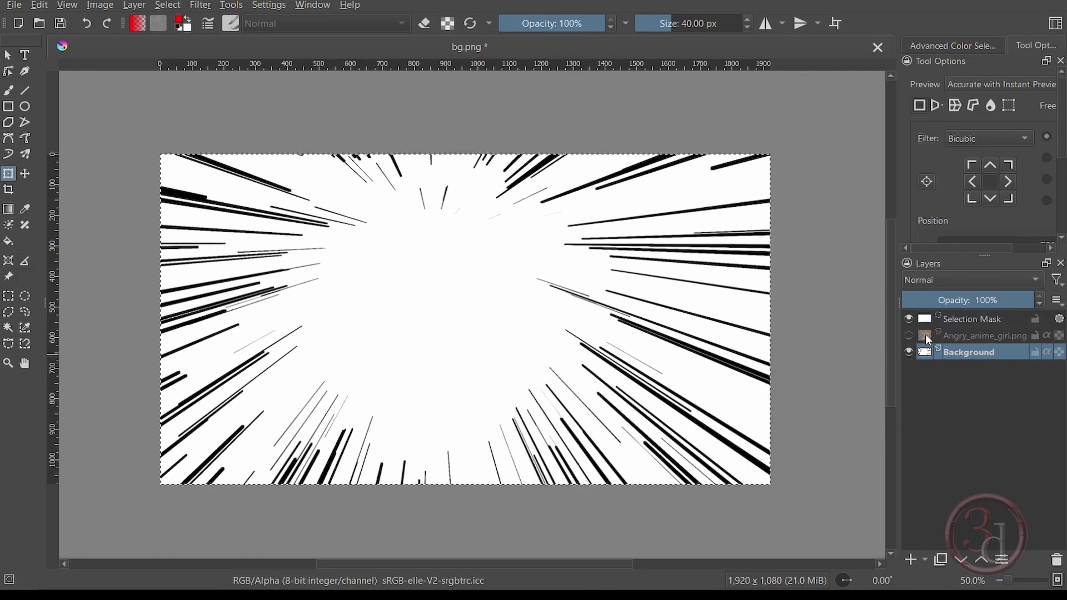
{"action": "key", "text": "ctrl+shift+a"}
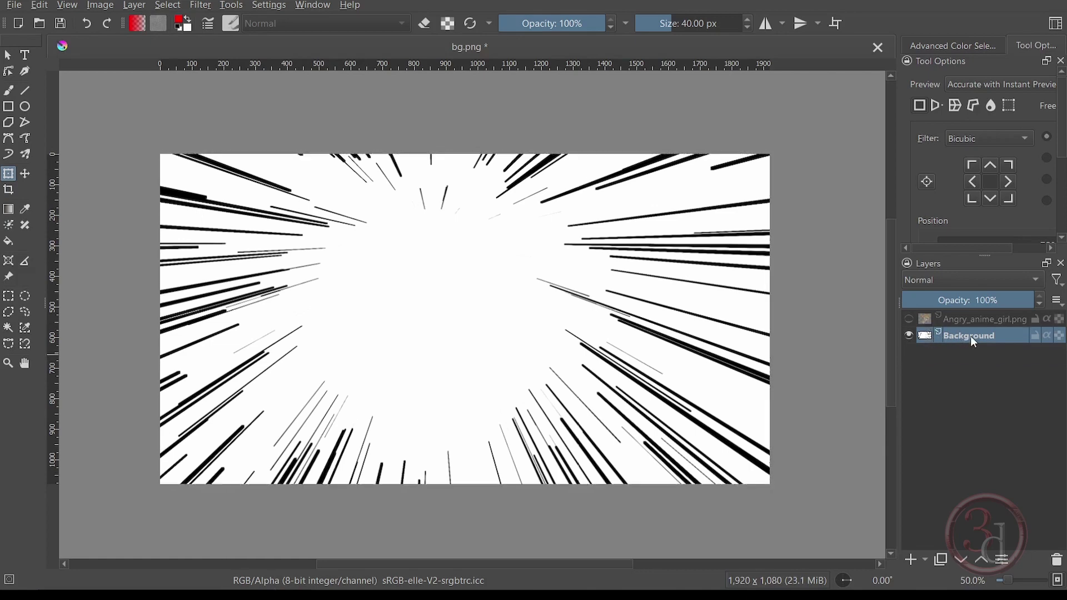
{"action": "left_click", "coordinate": [201, 5]}
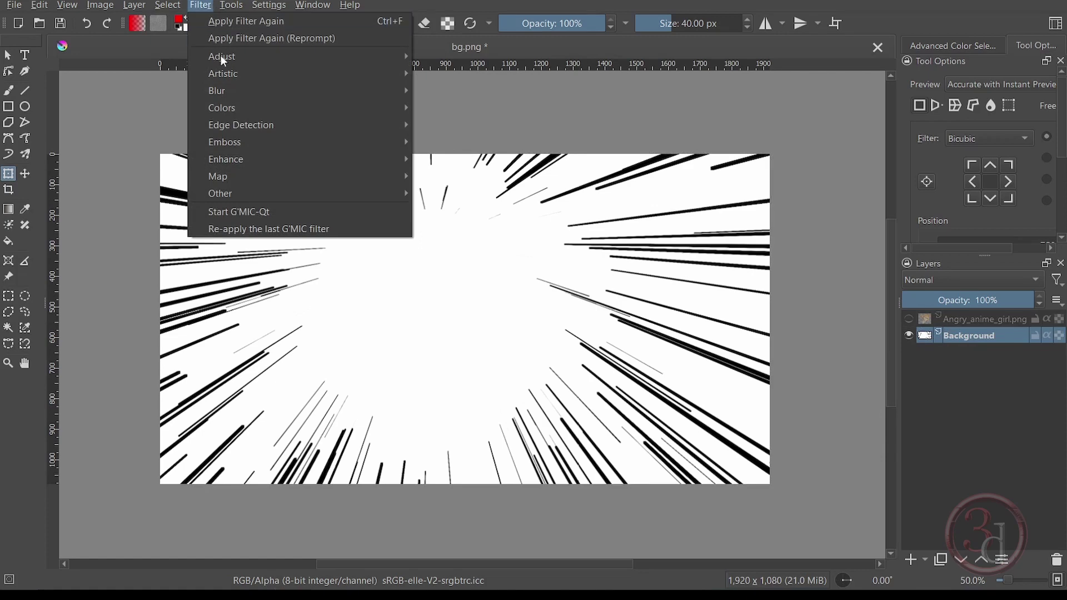
{"action": "mouse_move", "coordinate": [250, 105]}
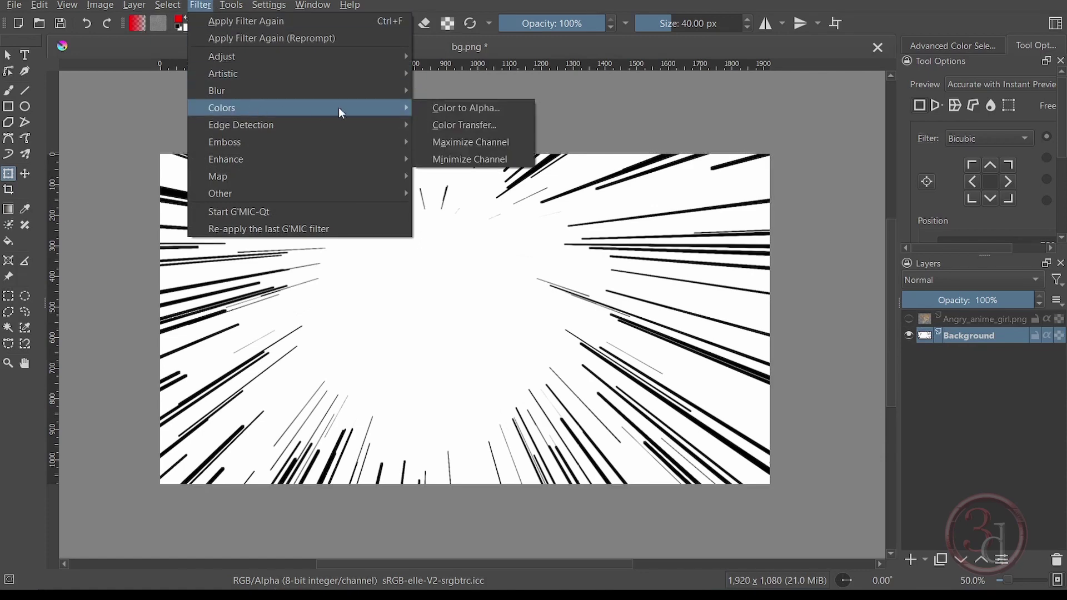
{"action": "left_click", "coordinate": [450, 108]}
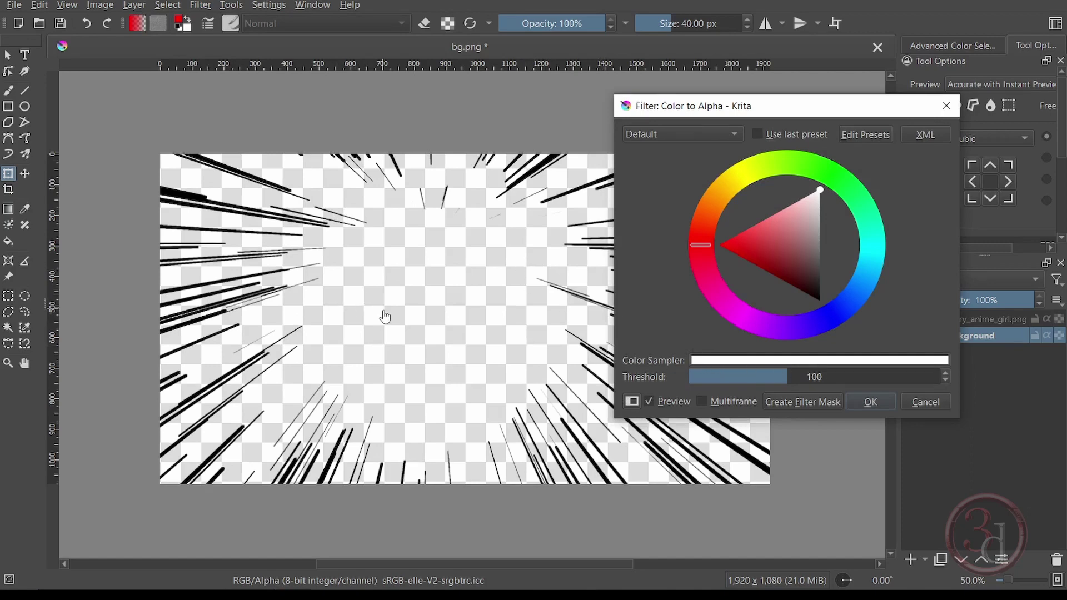
{"action": "left_click", "coordinate": [871, 402]}
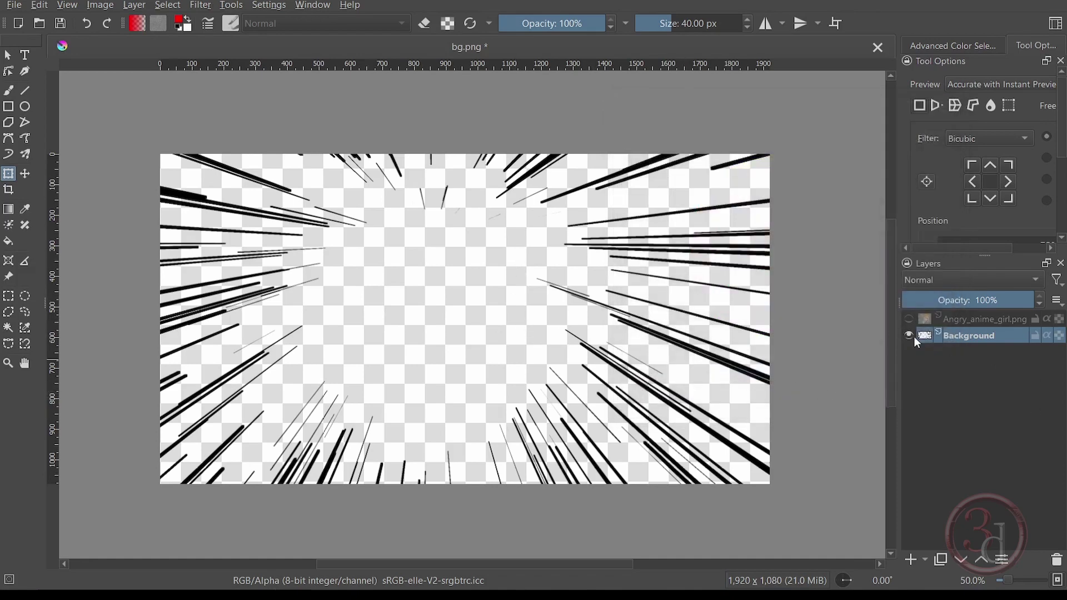
- Add a paint layer beneath the Background layer and fill it with the current background colour
{"action": "left_click", "coordinate": [912, 560]}
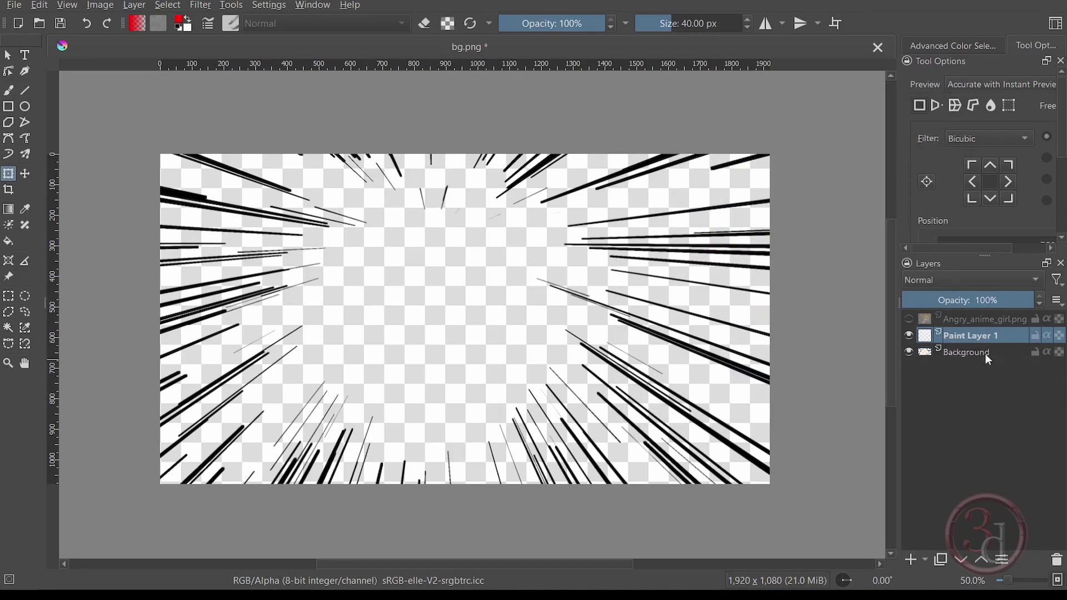
{"action": "left_click_drag", "start_coordinate": [985, 354], "coordinate": [985, 369]}
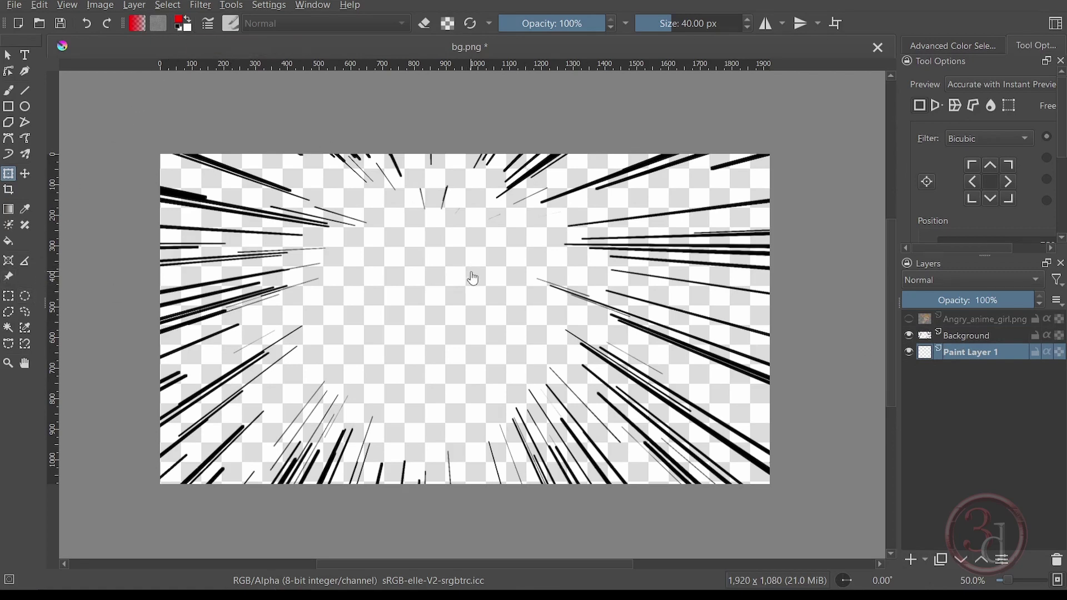
{"action": "key", "text": "BackSpace"}
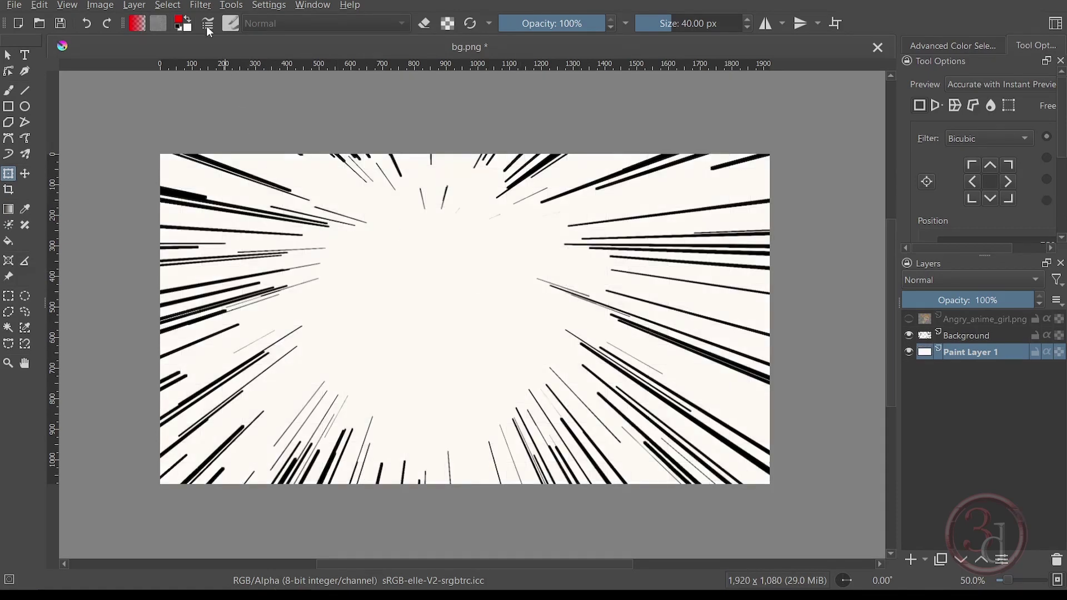
- Set the background colour to pure white (#ffffff) and refill the new paint layer with it
{"action": "left_click", "coordinate": [189, 24]}
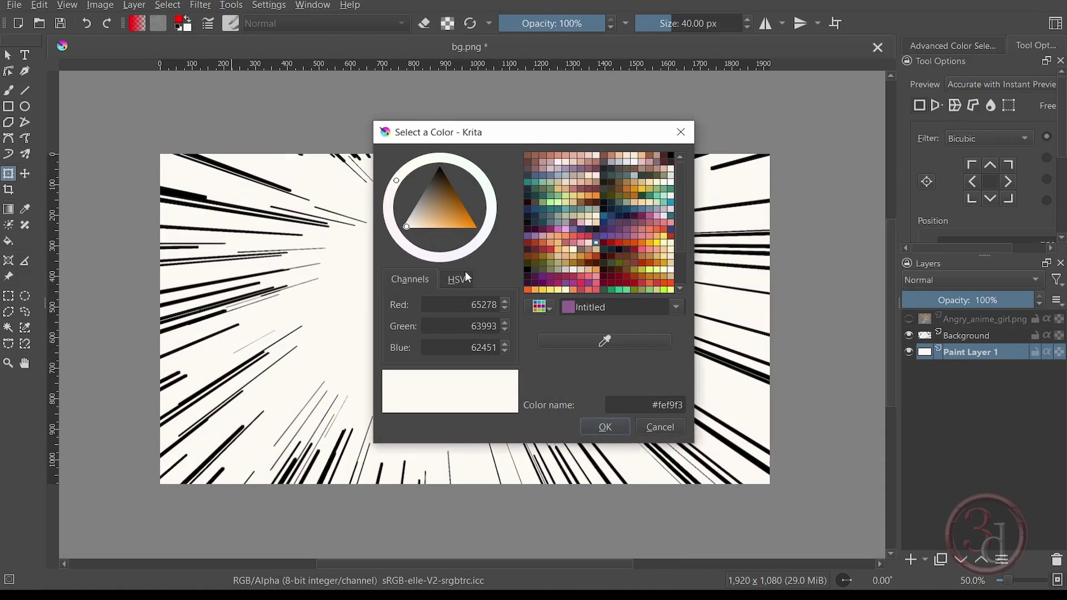
{"action": "left_click", "coordinate": [408, 229]}
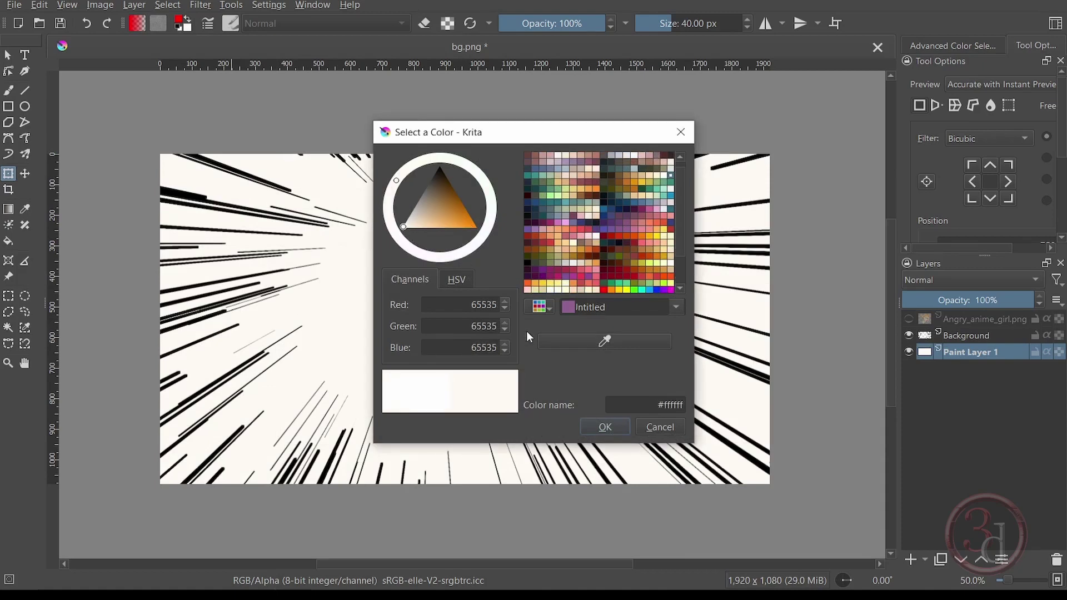
{"action": "left_click", "coordinate": [605, 427]}
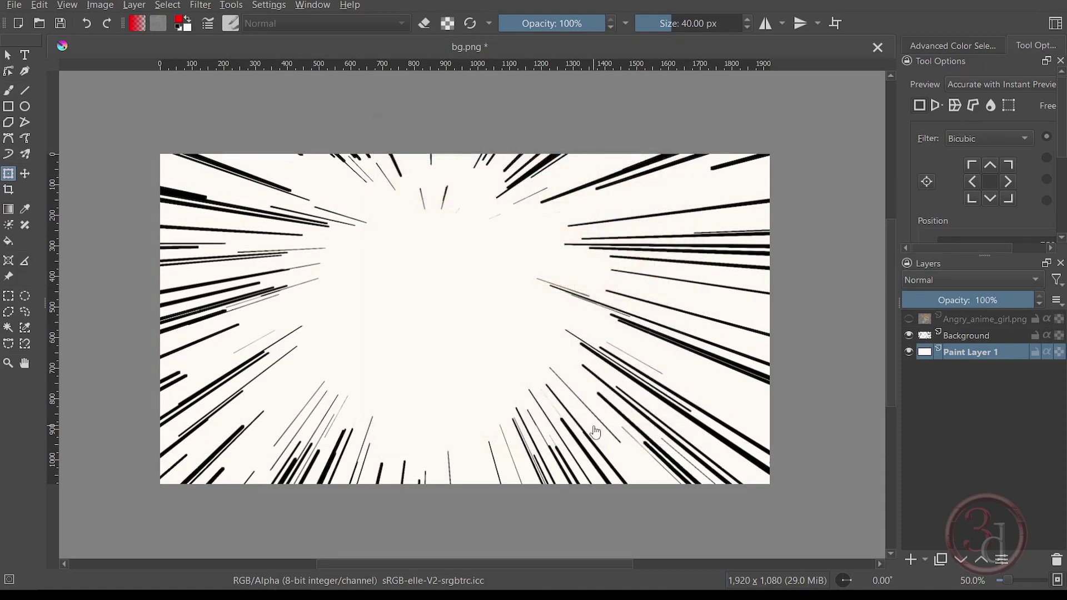
- Rename the Background layer holding the streaks as comic
{"action": "double_click", "coordinate": [962, 336]}
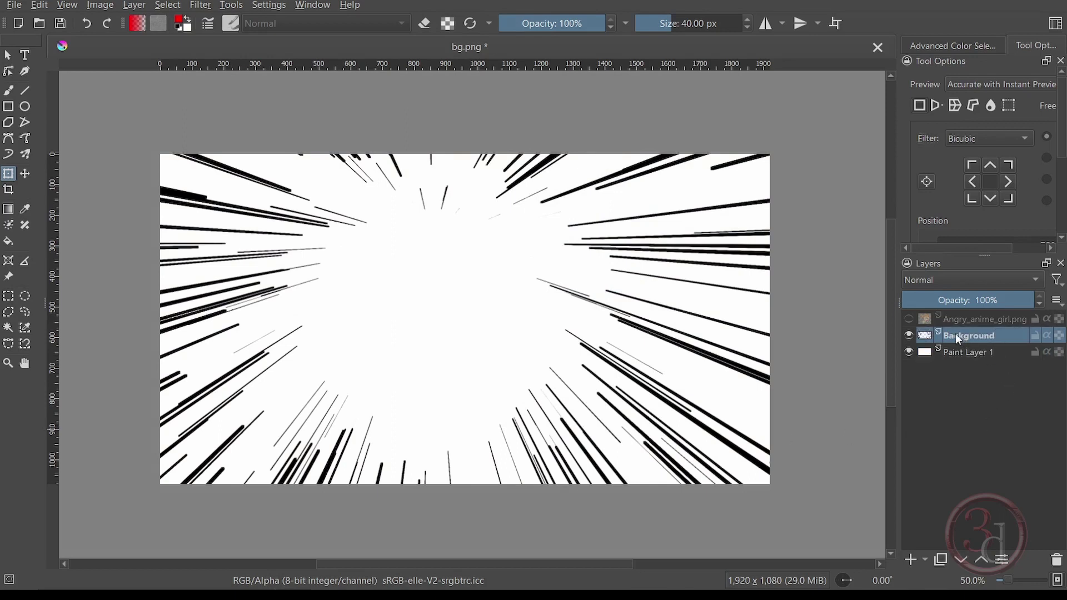
{"action": "type", "text": "comin"}
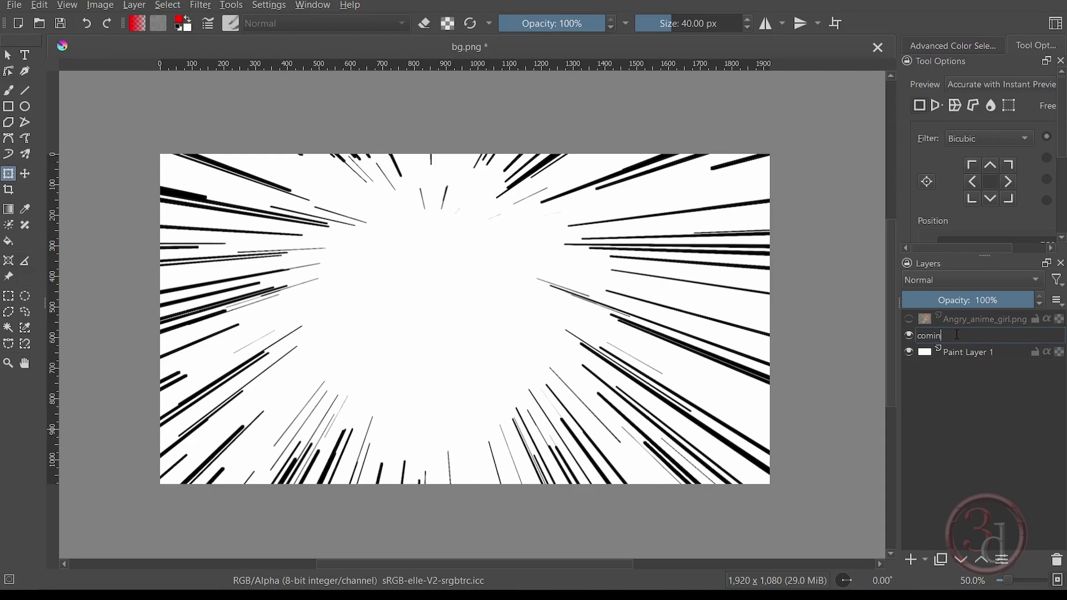
{"action": "key", "text": "BackSpace"}
{"action": "type", "text": "c"}
{"action": "key", "text": "Return"}
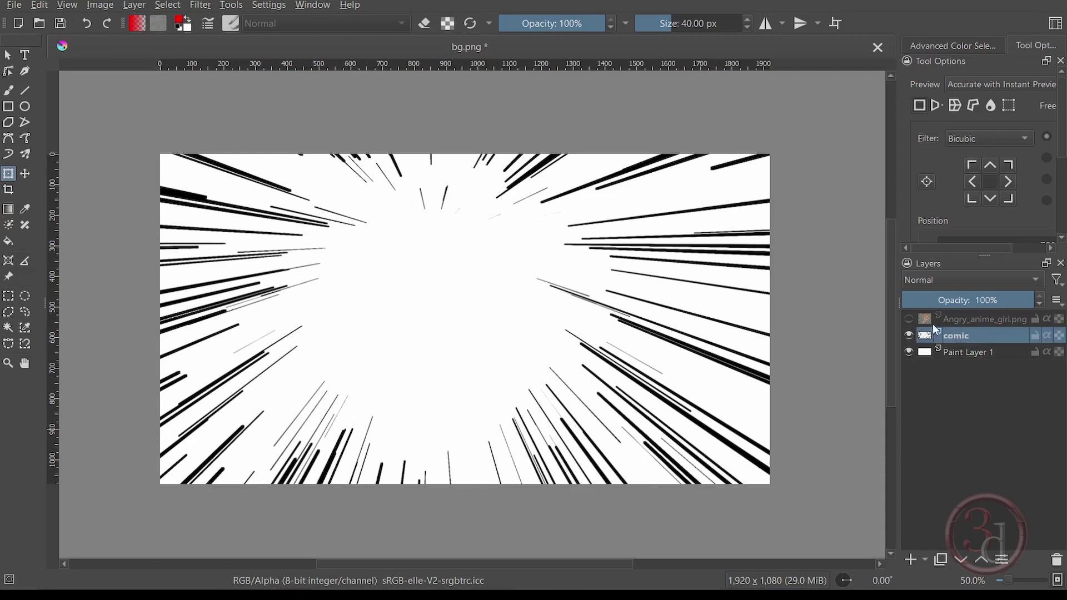
- Show the girl layer again and place it beneath the comic layer, above Paint Layer 1
{"action": "left_click", "coordinate": [910, 319]}
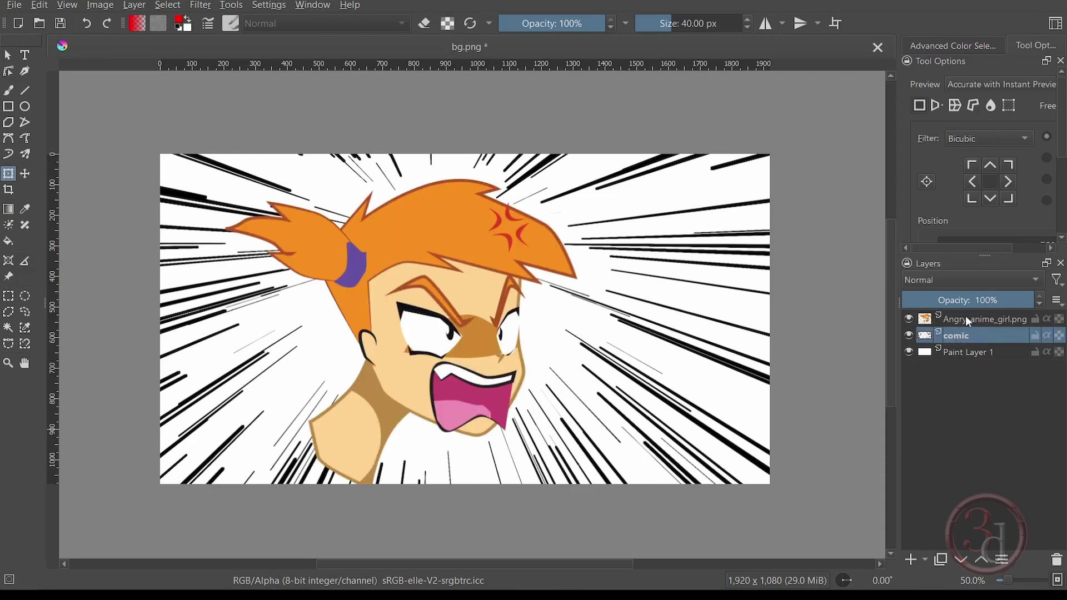
{"action": "left_click_drag", "start_coordinate": [966, 316], "coordinate": [968, 342]}
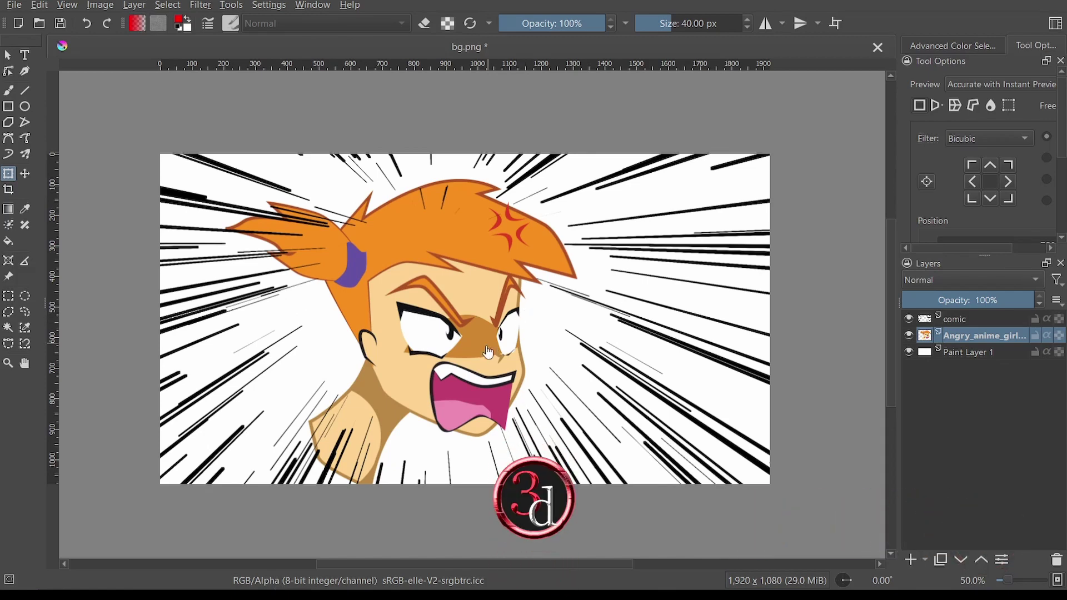
{"action": "scroll", "coordinate": [476, 371], "scroll_direction": "up", "scroll_amount": 1, "text": "ctrl"}
{"action": "scroll", "coordinate": [501, 317], "scroll_direction": "down", "scroll_amount": 1, "text": "ctrl"}
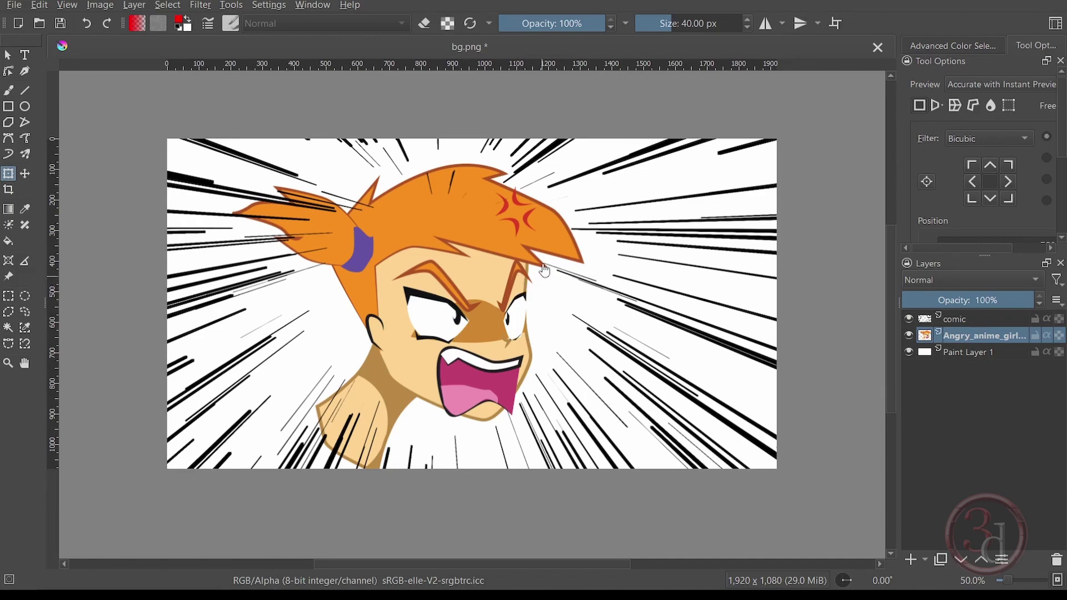
{"action": "scroll", "coordinate": [412, 334], "scroll_direction": "up", "scroll_amount": 1}
{"action": "scroll", "coordinate": [425, 353], "scroll_direction": "down", "scroll_amount": 1}
{"action": "scroll", "coordinate": [492, 384], "scroll_direction": "up", "scroll_amount": 3}
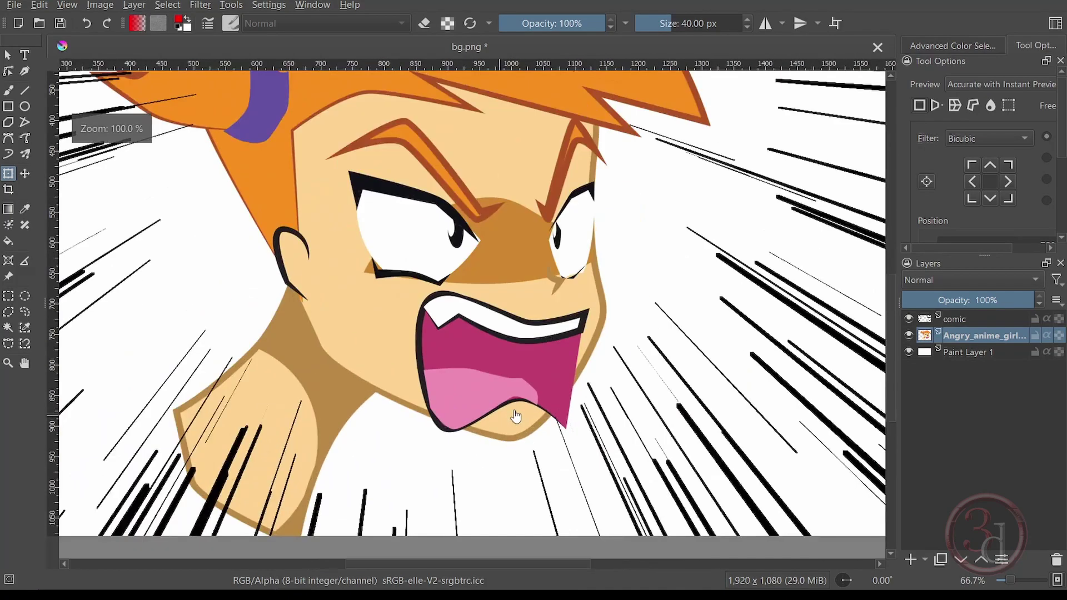